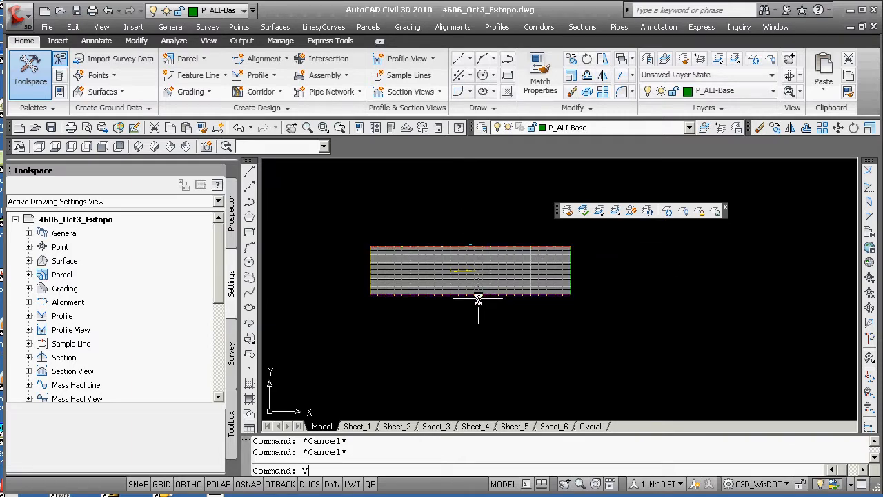
# Restore the saved model view named overall
pyautogui.press('Return')
pyautogui.click(295, 177)
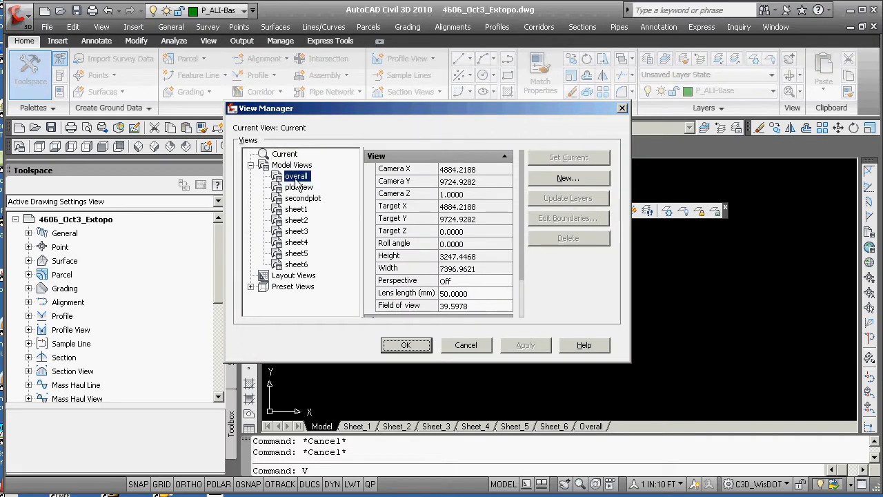
pyautogui.click(586, 158)
pyautogui.click(406, 345)
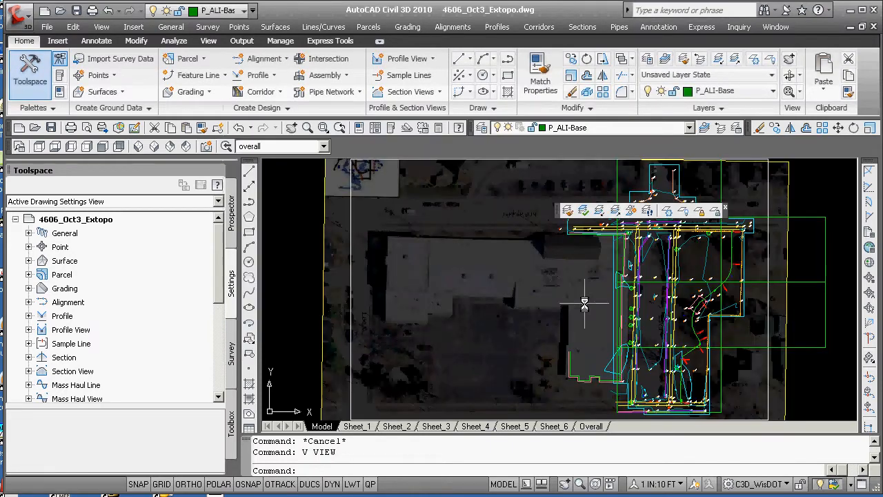
pyautogui.scroll(5, 642, 311)
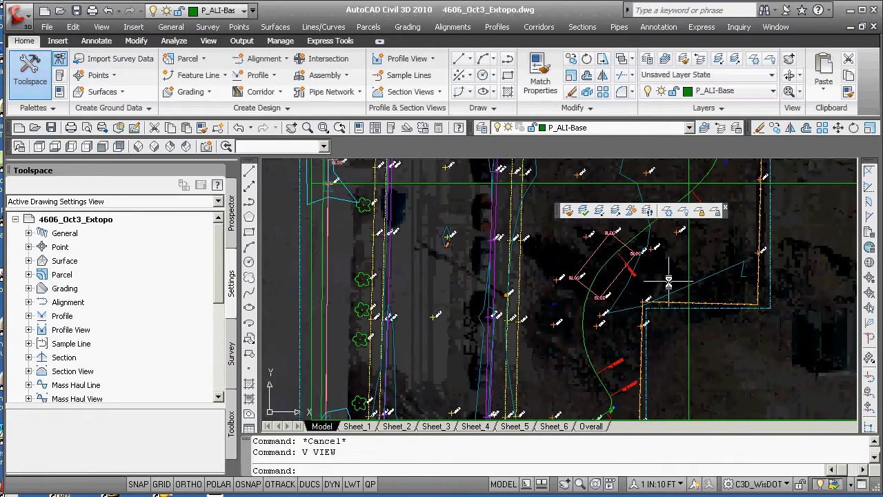
pyautogui.scroll(5, 669, 281)
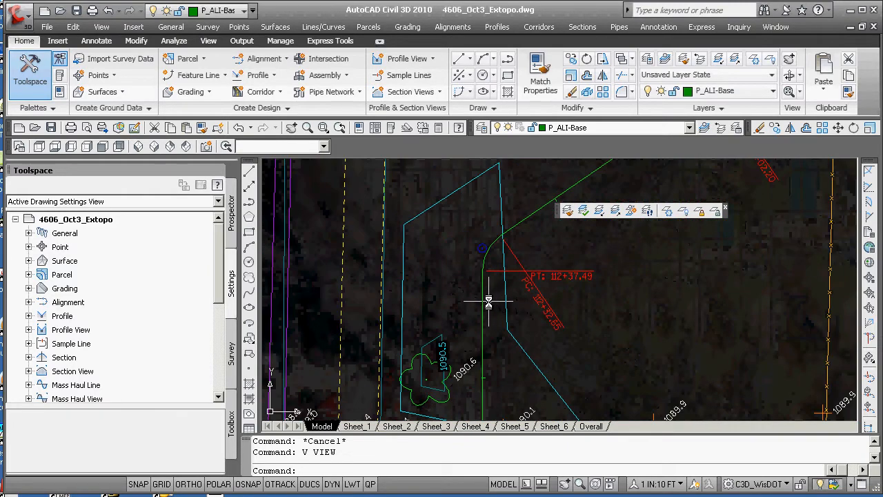
pyautogui.scroll(-4, 486, 300)
pyautogui.write('v')
pyautogui.press('Return')
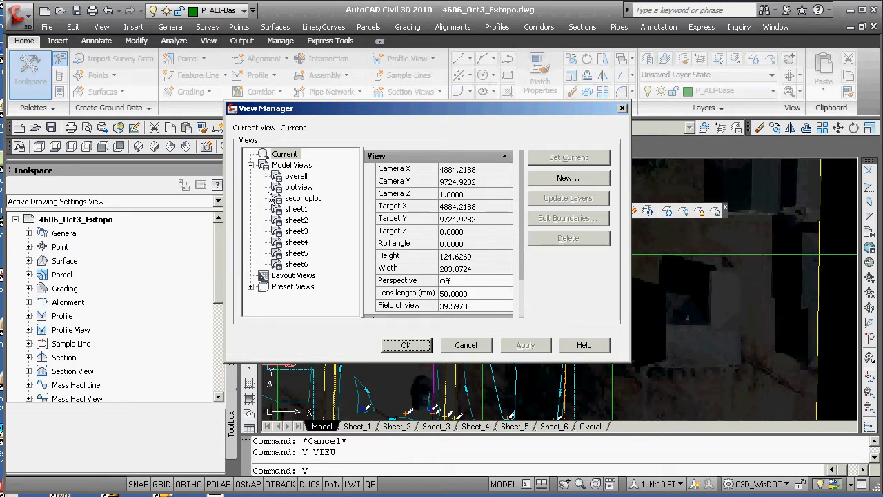
pyautogui.click(466, 345)
pyautogui.scroll(-4, 450, 332)
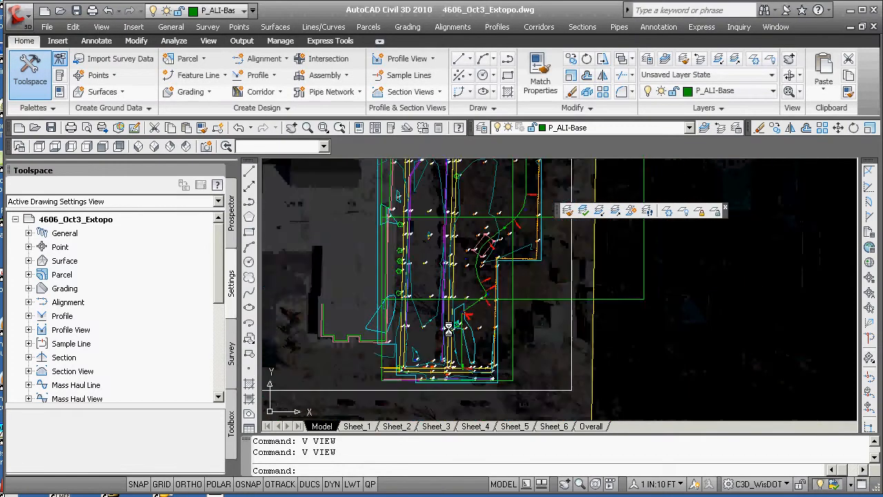
pyautogui.scroll(-4, 448, 329)
# Zoom to the drawing extents and erase the existing profile view grid with a crossing window
pyautogui.write('Z')
pyautogui.press('Return')
pyautogui.write('E')
pyautogui.press('Return')
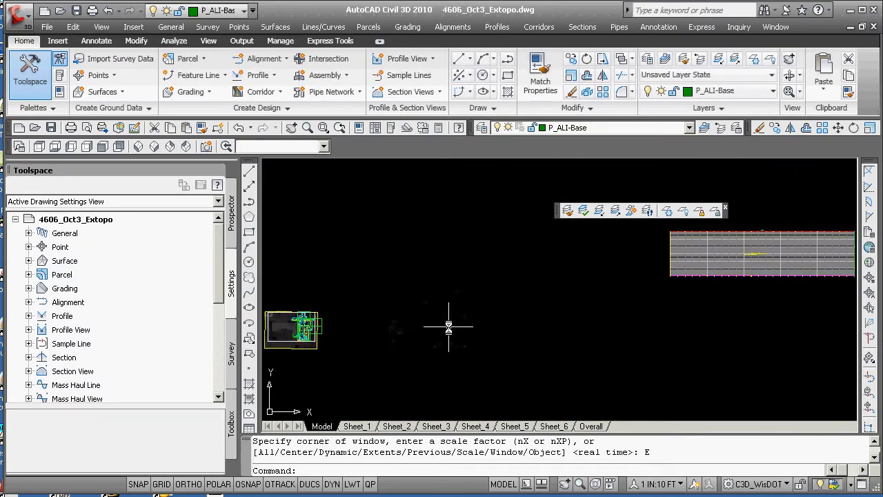
pyautogui.scroll(-4, 541, 320)
pyautogui.write('E')
pyautogui.press('Return')
pyautogui.write('C')
pyautogui.press('Return')
pyautogui.click(585, 326)
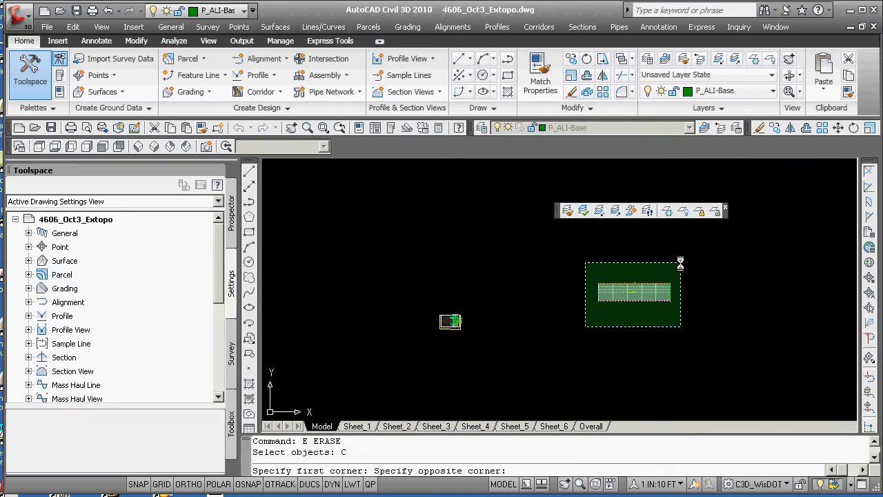
pyautogui.click(679, 262)
pyautogui.scroll(6, 450, 322)
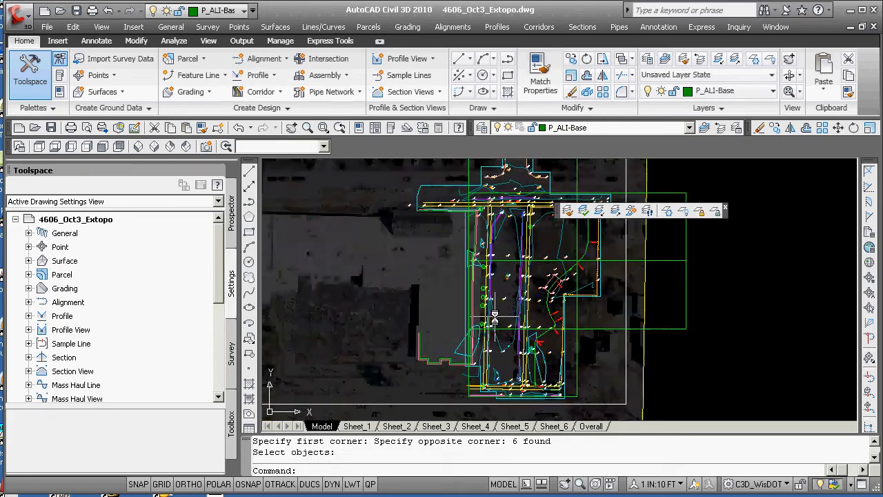
pyautogui.scroll(-6, 496, 316)
pyautogui.scroll(6, 502, 315)
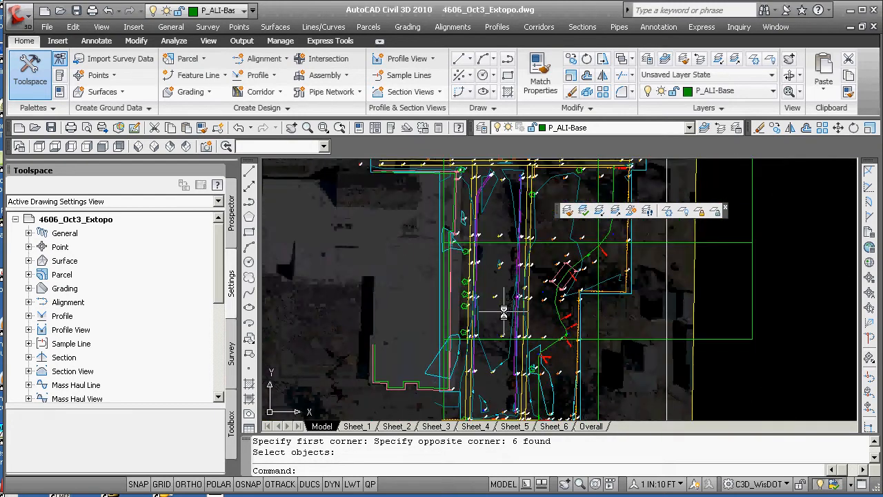
pyautogui.scroll(-6, 505, 314)
pyautogui.scroll(8, 504, 314)
pyautogui.scroll(-2, 499, 312)
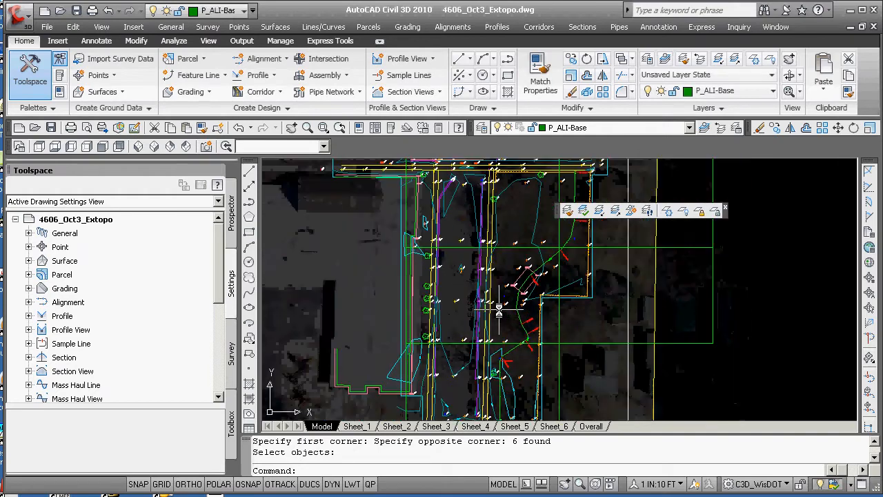
pyautogui.scroll(-4, 498, 312)
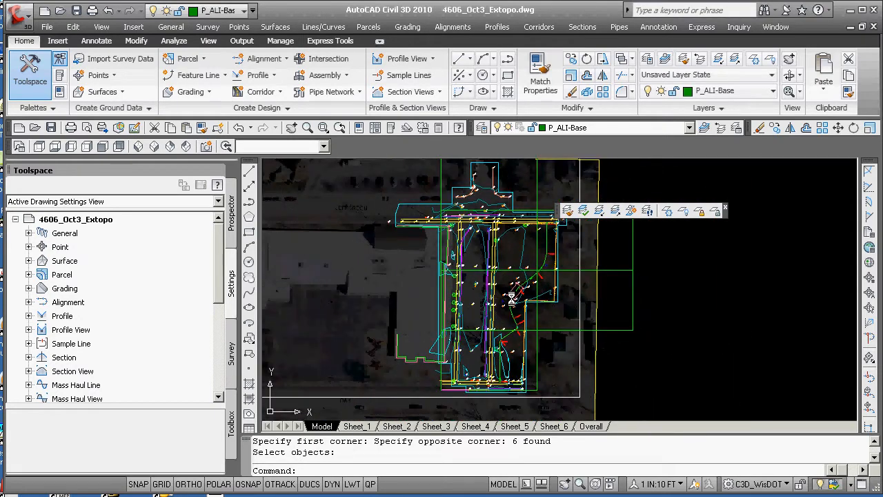
pyautogui.moveTo(496, 316); pyautogui.dragTo(474, 302, button='middle')
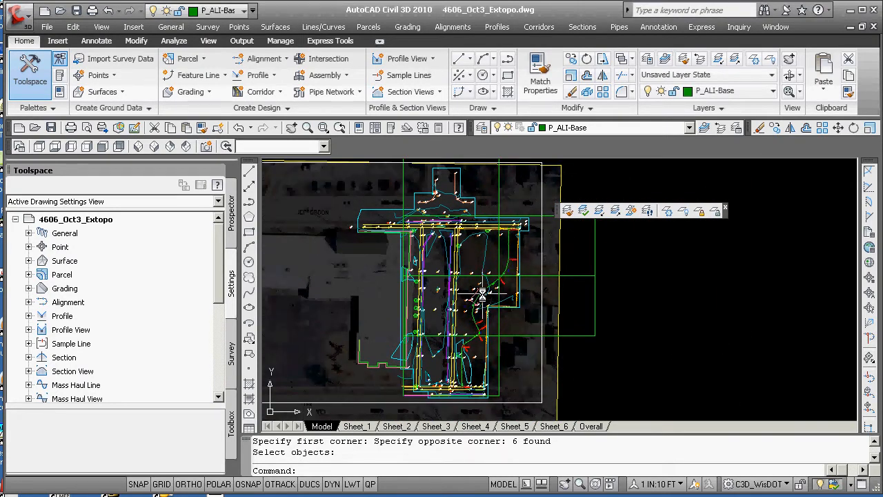
pyautogui.click(275, 76)
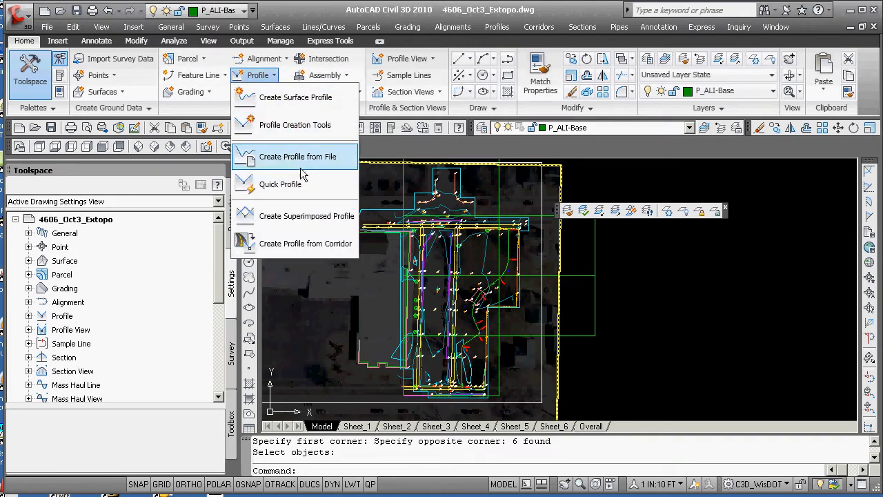
pyautogui.click(301, 125)
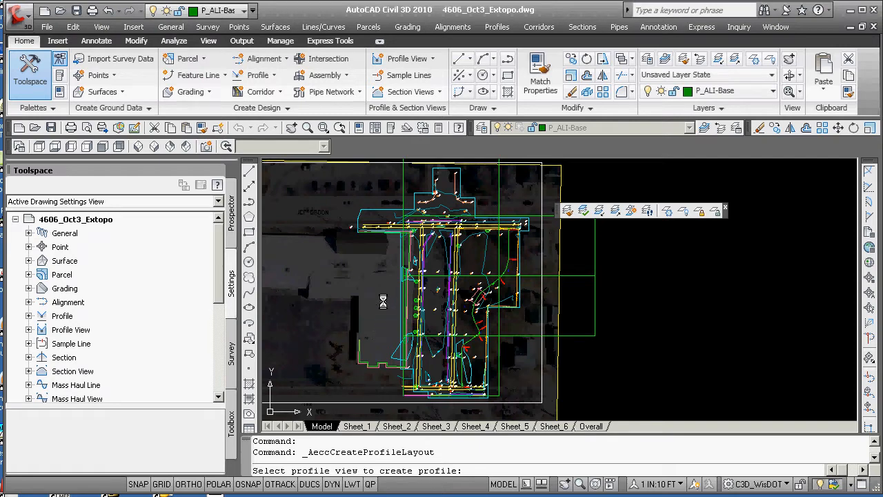
pyautogui.press('Escape')
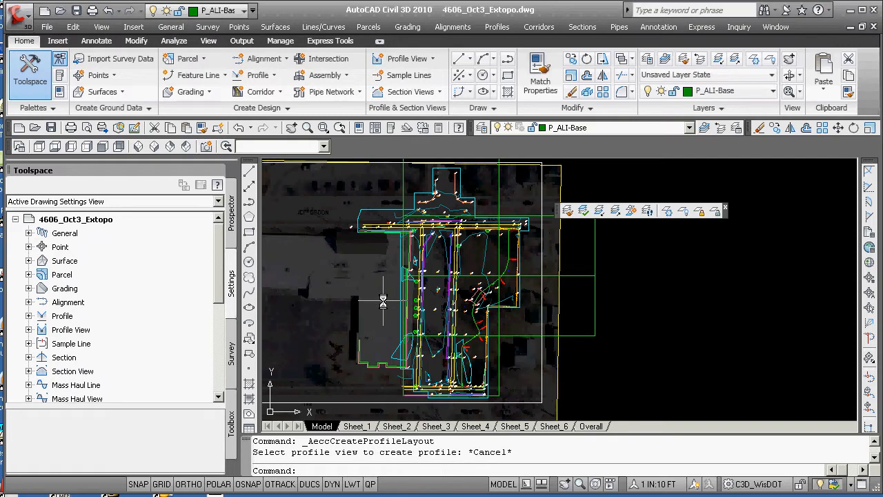
# Create a surface profile from surface 4606_Sept29_extopo along alignment 4606_Proposed_Cl over its full station range
pyautogui.click(273, 75)
pyautogui.click(293, 97)
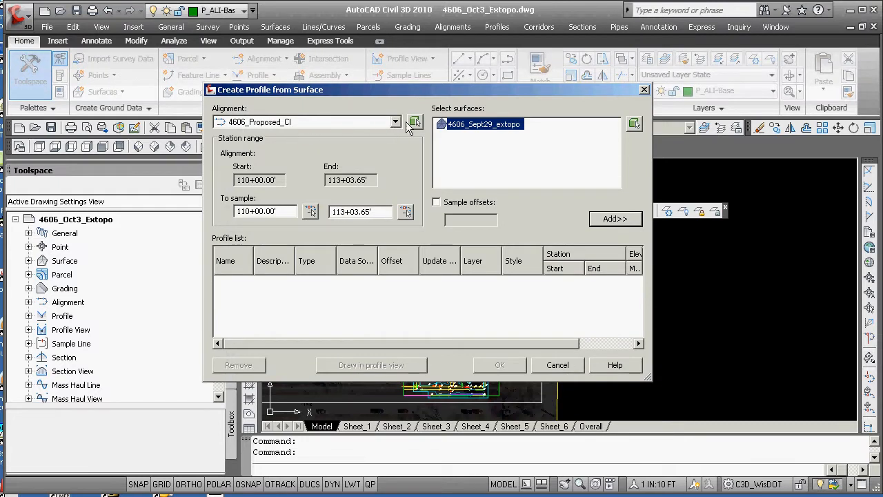
pyautogui.click(390, 126)
pyautogui.click(392, 126)
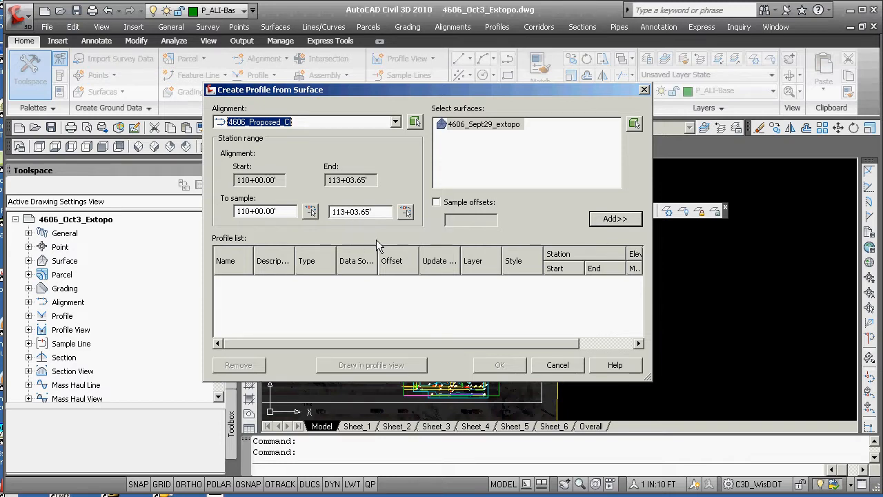
pyautogui.click(614, 220)
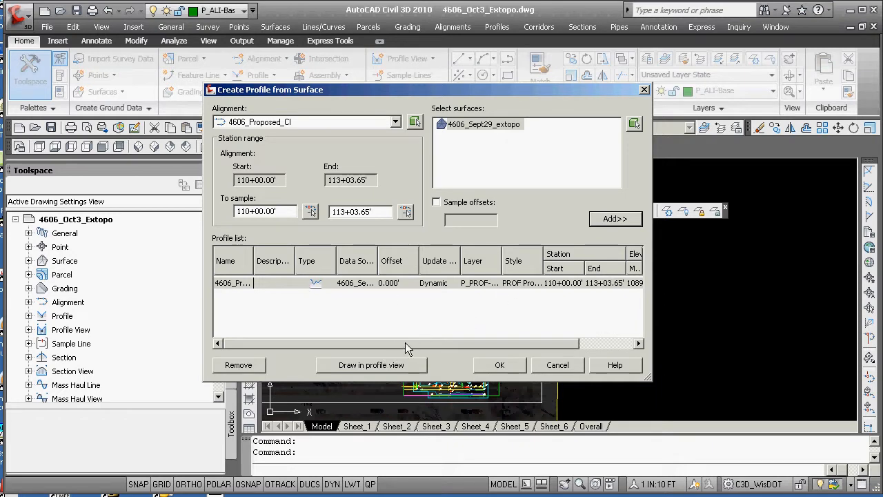
pyautogui.moveTo(406, 345); pyautogui.dragTo(514, 345)
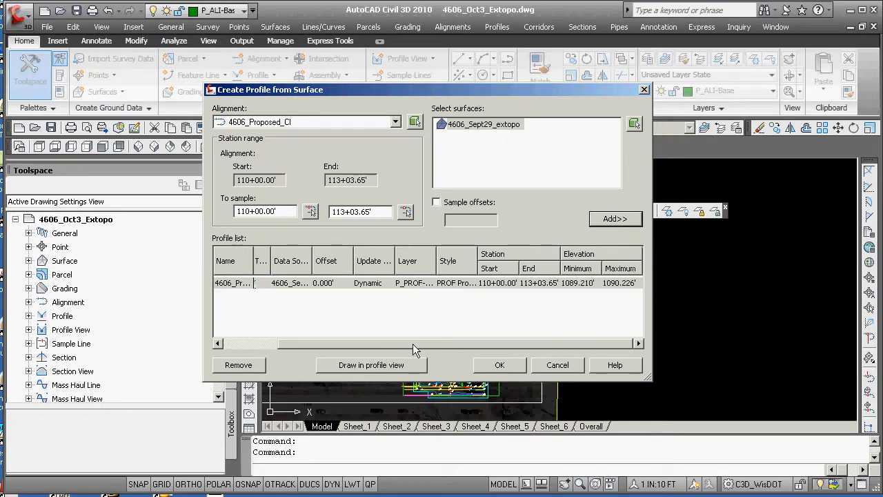
pyautogui.moveTo(412, 343); pyautogui.dragTo(341, 345)
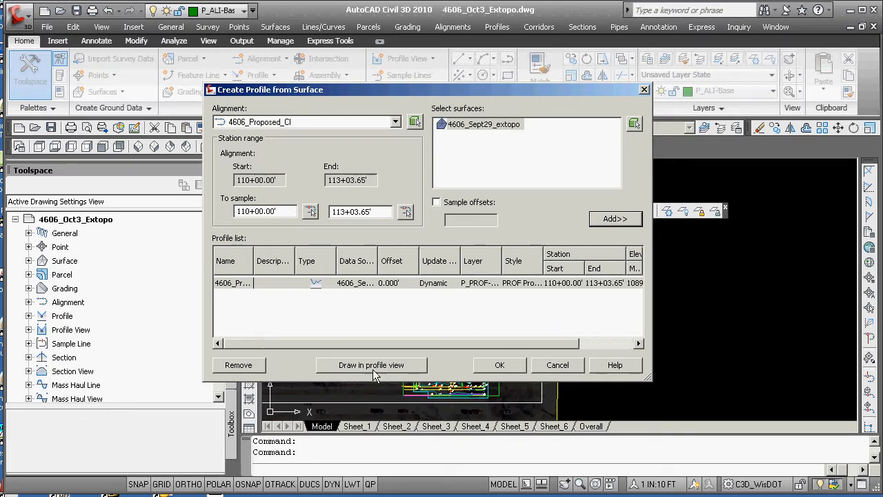
pyautogui.click(506, 367)
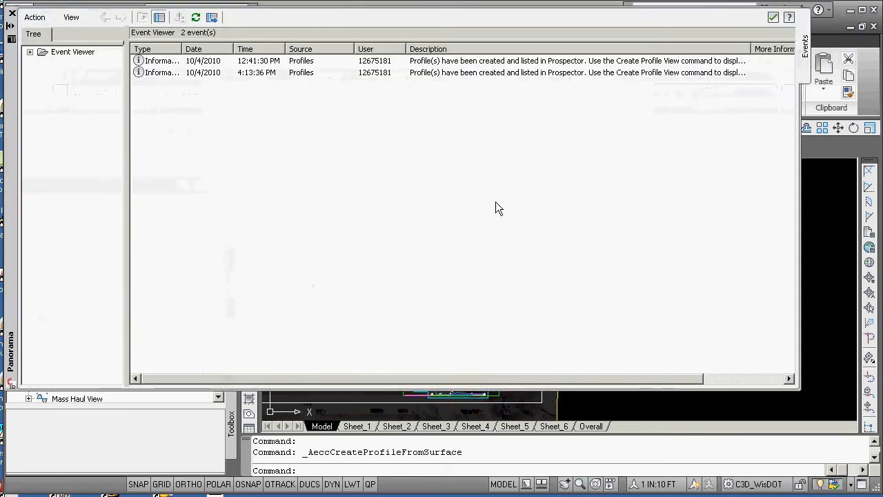
# Create a profile view of alignment 4606_Proposed_Cl with a user-specified height of 1060' to 1120', placed at origin 1100,10600
pyautogui.click(773, 17)
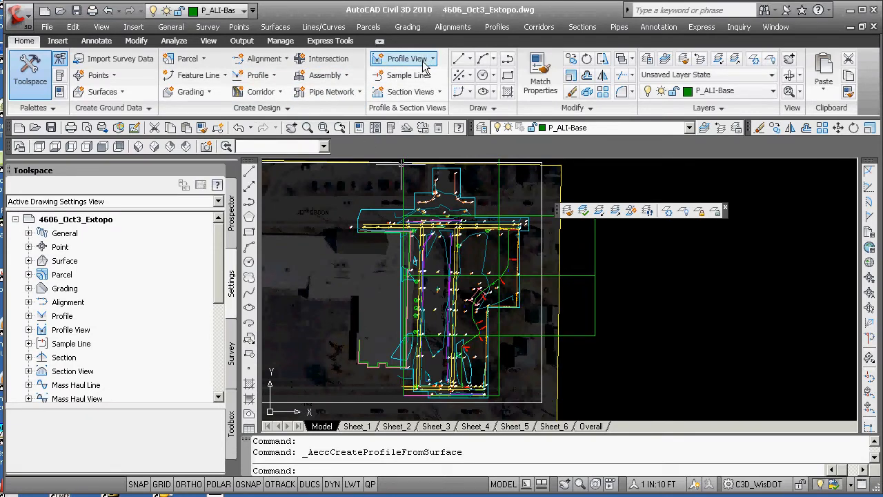
pyautogui.click(258, 75)
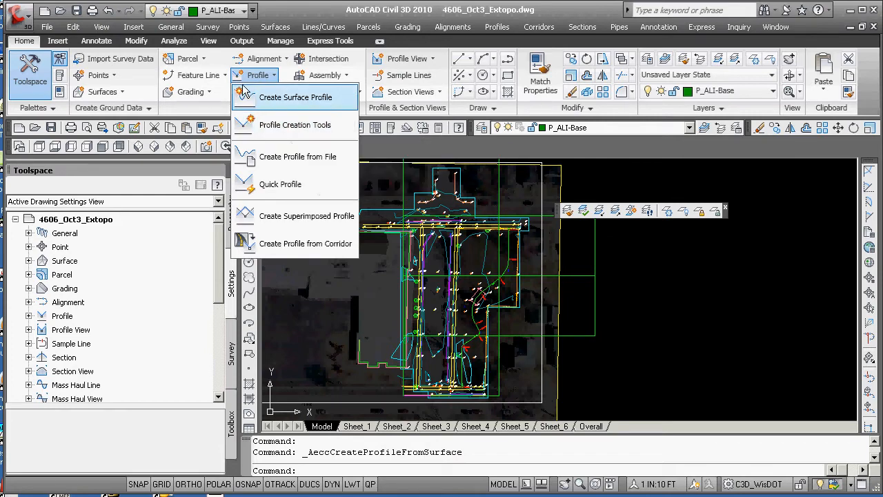
pyautogui.click(429, 59)
pyautogui.click(397, 83)
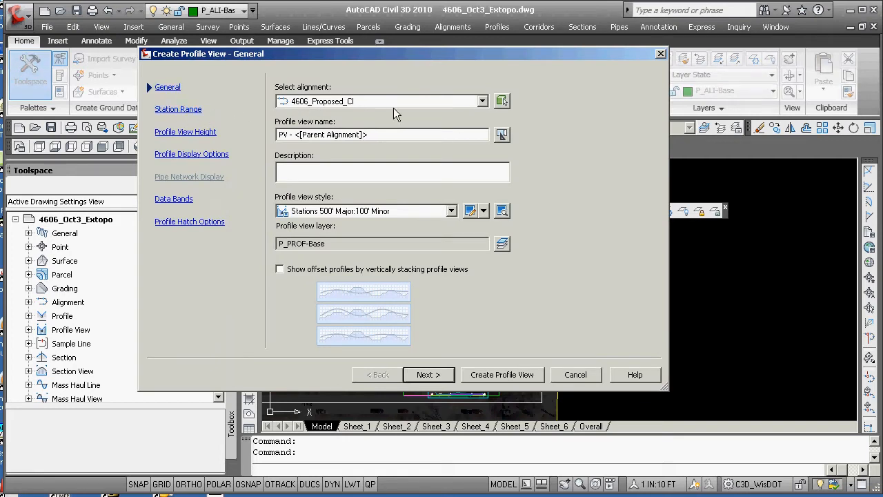
pyautogui.click(482, 102)
pyautogui.click(417, 116)
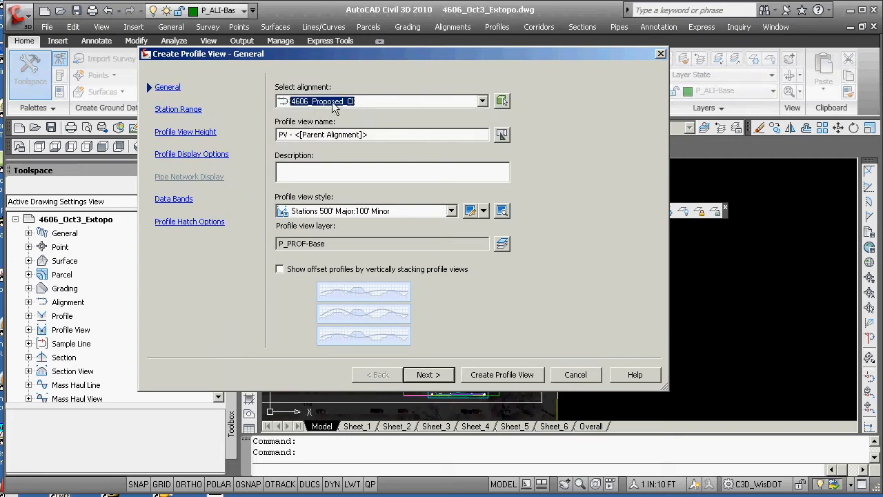
pyautogui.click(179, 109)
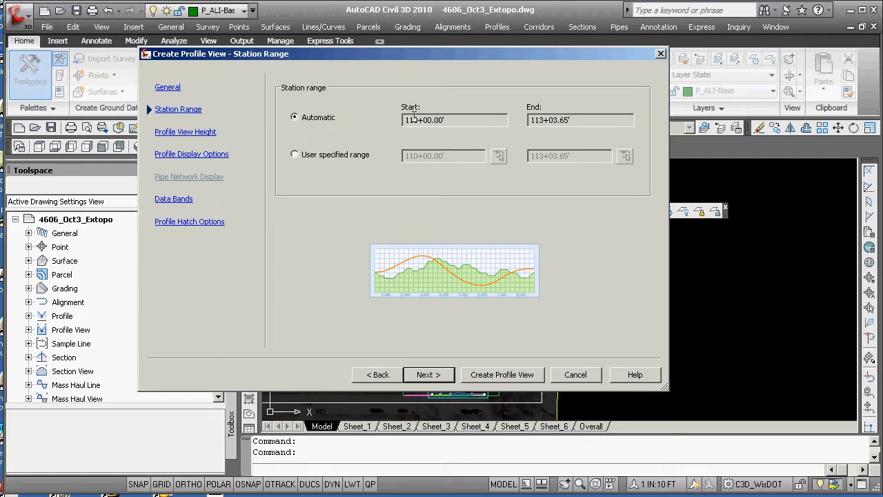
pyautogui.click(204, 133)
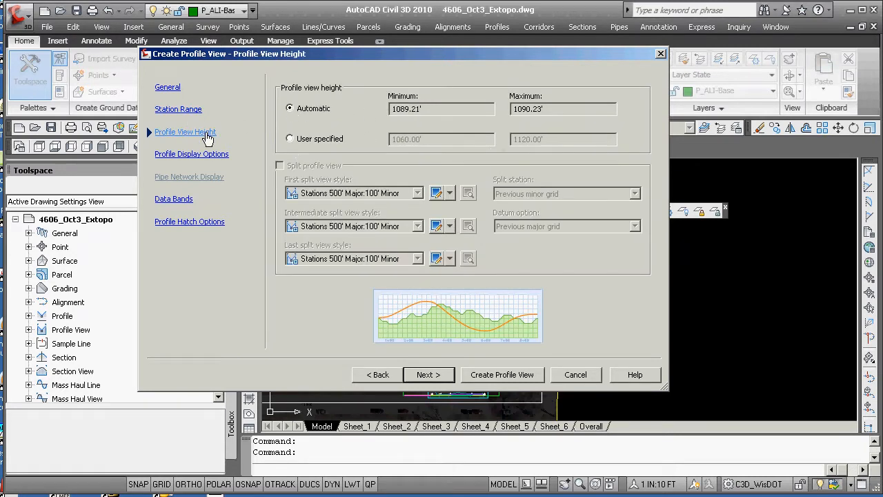
pyautogui.click(290, 140)
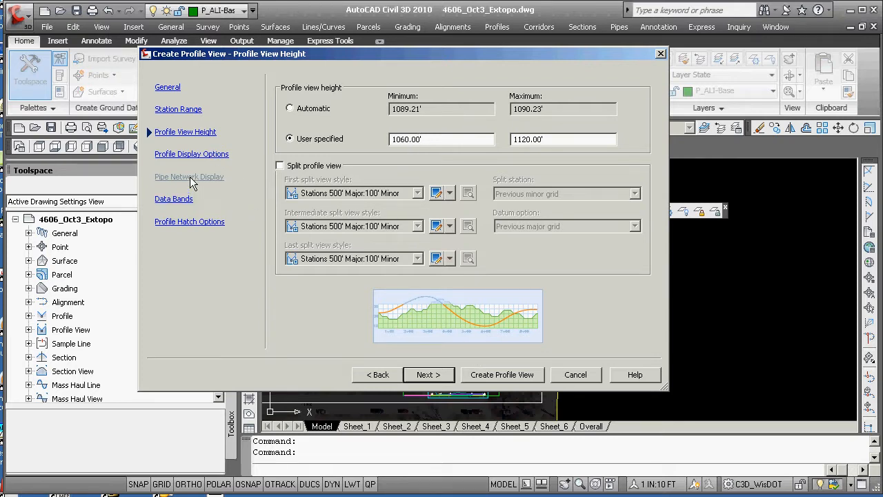
pyautogui.click(509, 374)
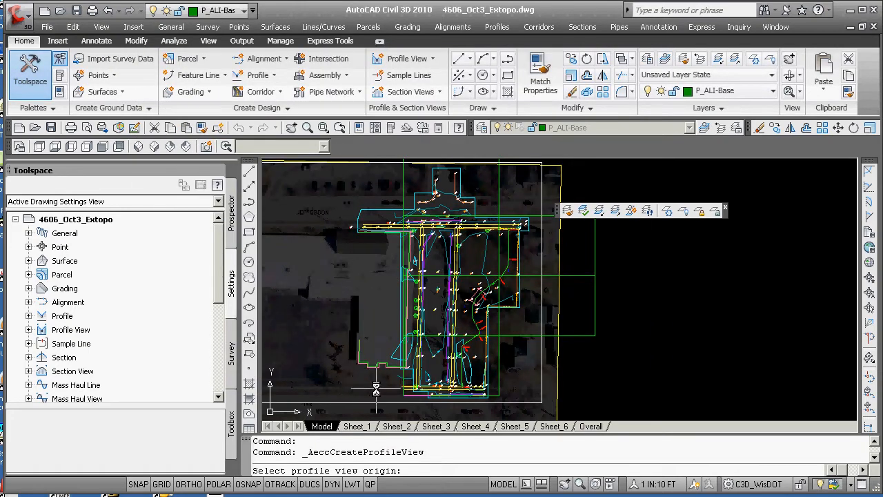
pyautogui.write('1100,10600')
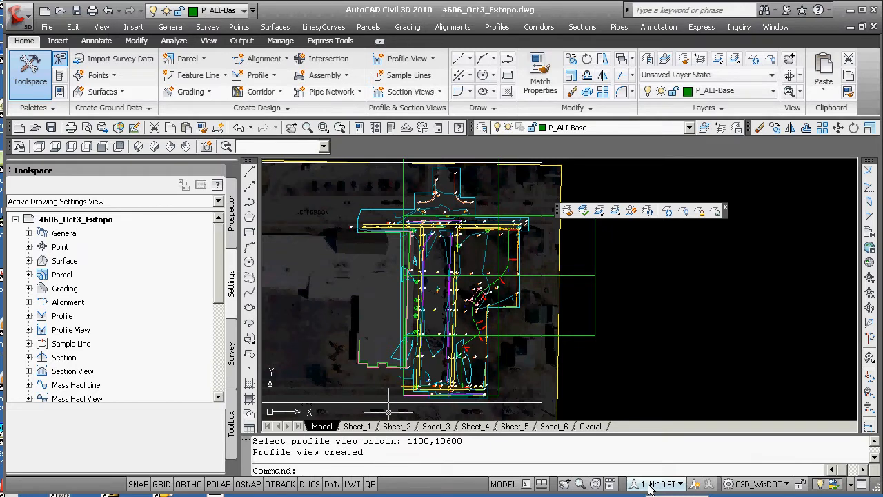
# Zoom to center point 11000,10600 with a magnification height of 100
pyautogui.write('z')
pyautogui.press('Return')
pyautogui.write('C')
pyautogui.press('Return')
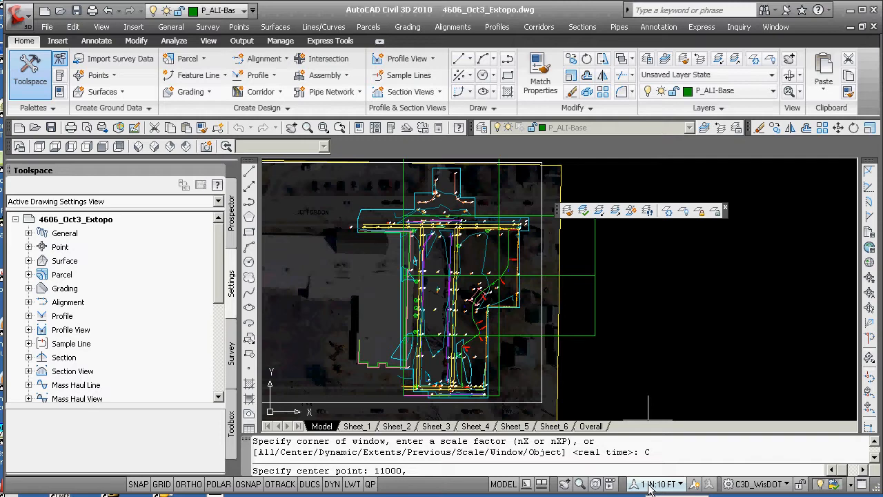
pyautogui.press('F2')
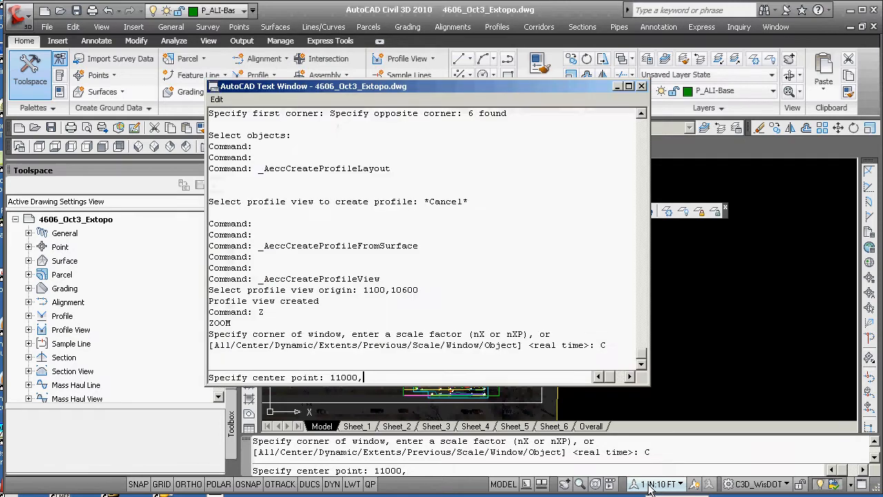
pyautogui.press('F2')
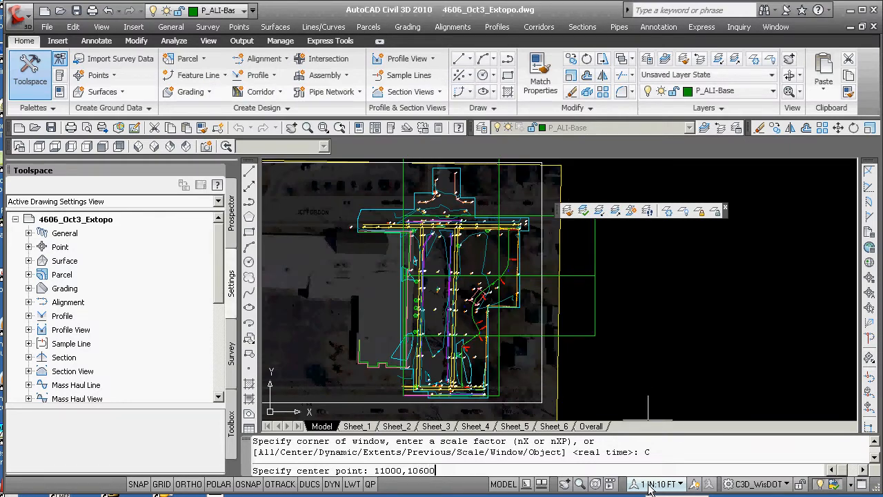
pyautogui.press('Return')
pyautogui.press('Return')
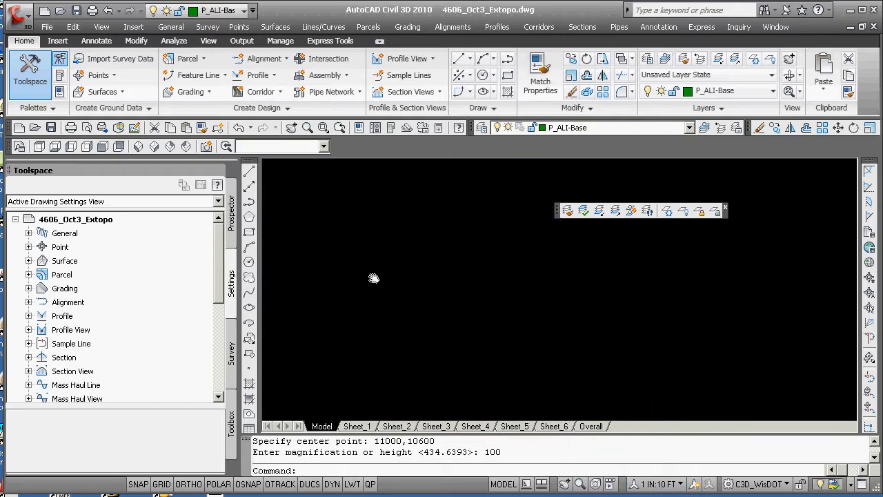
# Identify the coordinates of the profile view's baseline intersection at the grid line labelled 110
pyautogui.scroll(6, 423, 345)
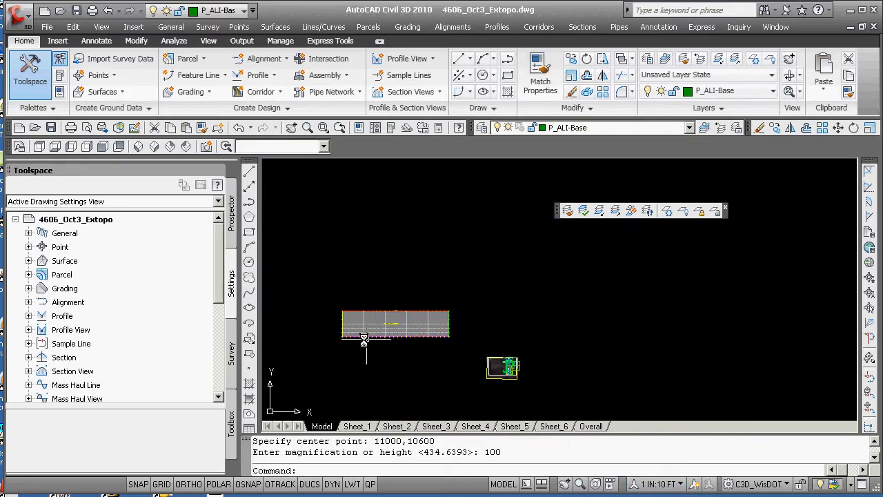
pyautogui.moveTo(424, 344)
pyautogui.mouseDown(button='middle')
pyautogui.moveTo(445, 278)
pyautogui.moveTo(459, 278)
pyautogui.mouseUp(button='middle')
pyautogui.scroll(4, 317, 304)
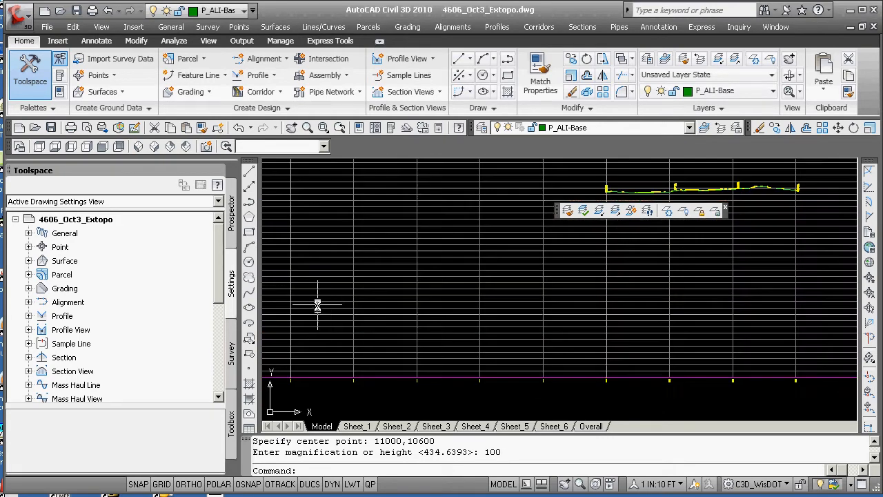
pyautogui.moveTo(339, 319); pyautogui.dragTo(483, 312, button='middle')
pyautogui.moveTo(684, 347); pyautogui.dragTo(437, 353, button='middle')
pyautogui.scroll(5, 437, 353)
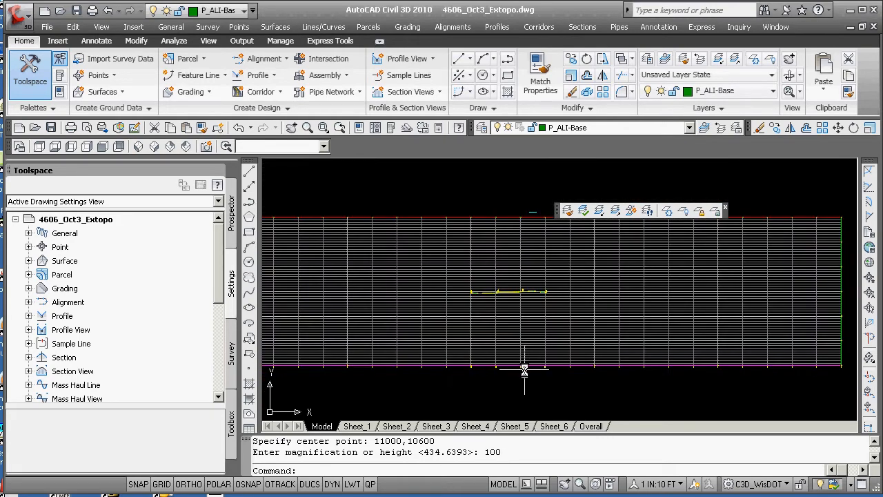
pyautogui.scroll(-5, 356, 359)
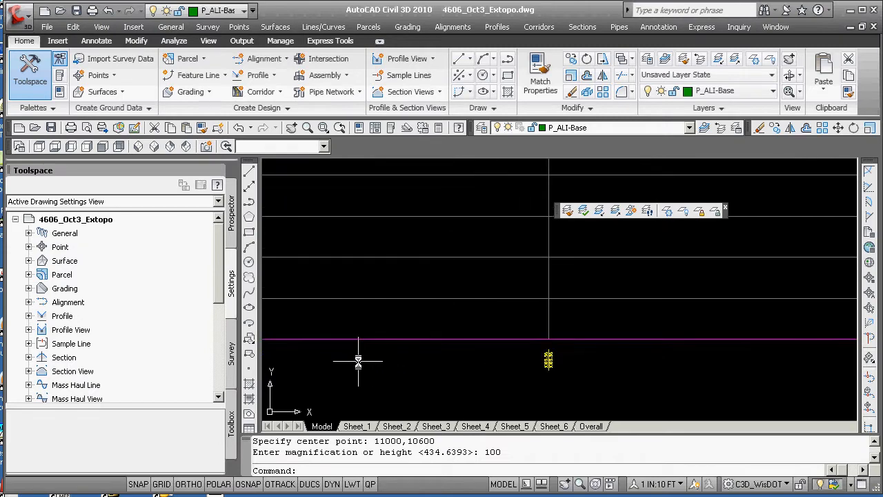
pyautogui.scroll(10, 347, 359)
pyautogui.moveTo(326, 348); pyautogui.dragTo(490, 357, button='middle')
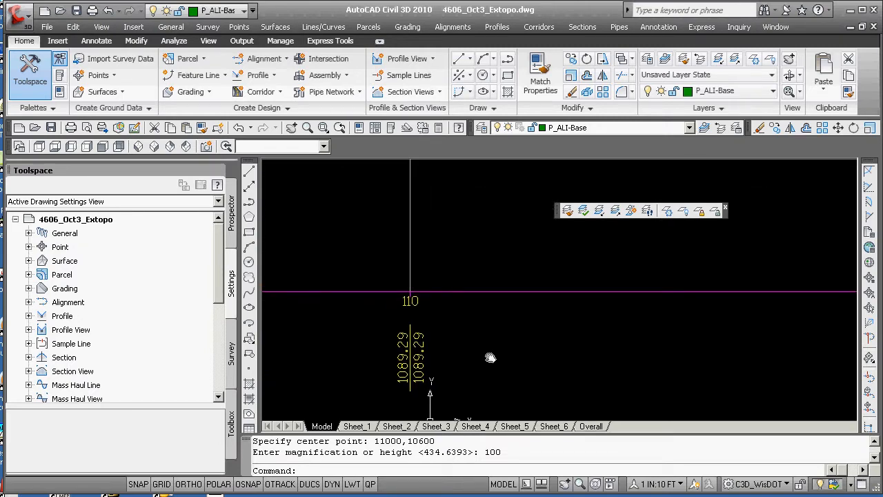
pyautogui.scroll(1, 409, 309)
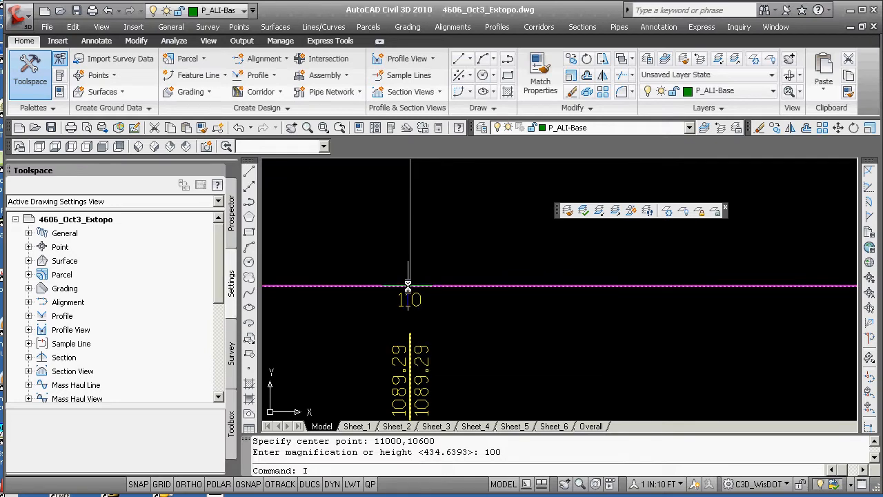
pyautogui.write('D')
pyautogui.press('Return')
pyautogui.write('INT')
pyautogui.press('Return')
pyautogui.click(407, 285)
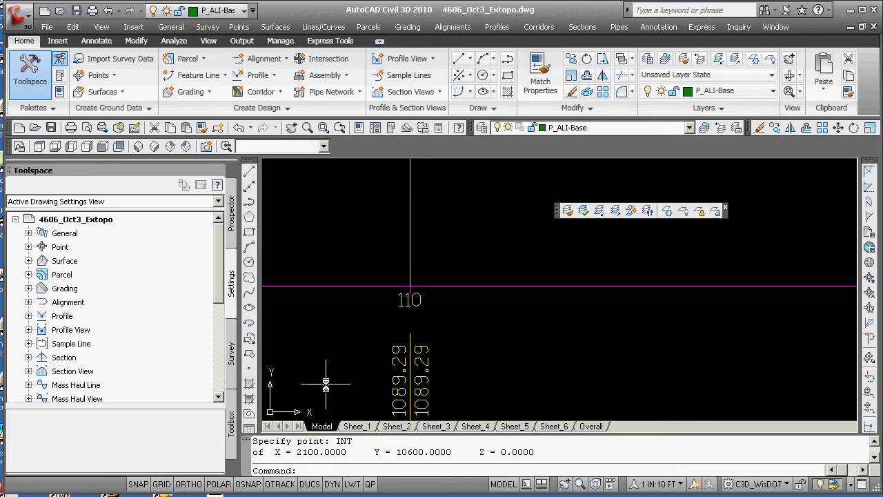
# Erase the misplaced profile view
pyautogui.write('e')
pyautogui.press('Return')
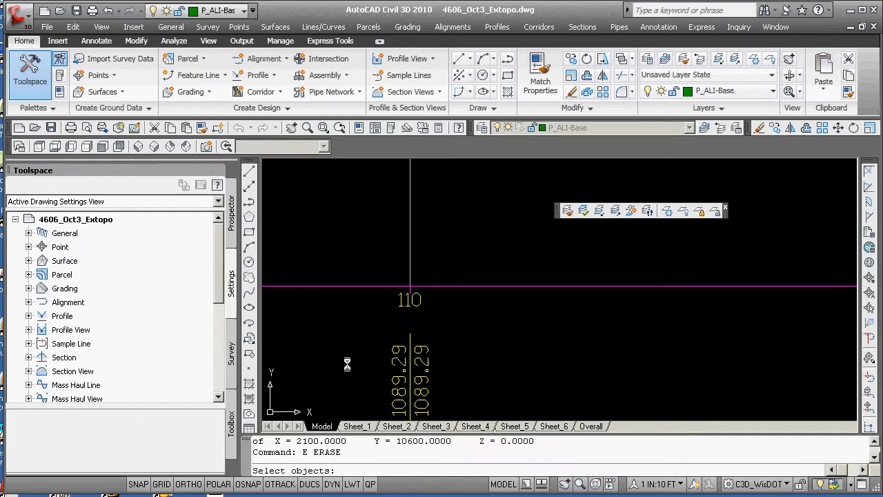
pyautogui.click(368, 286)
pyautogui.press('Return')
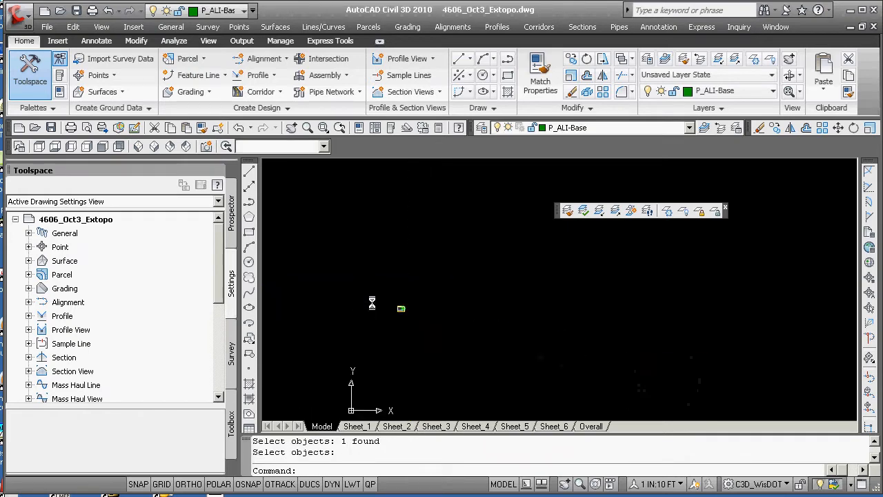
# Create a profile view of alignment 4606_Proposed_Cl with user-specified height 1060' to 1120', placed at origin 11000,10600
pyautogui.scroll(5, 390, 309)
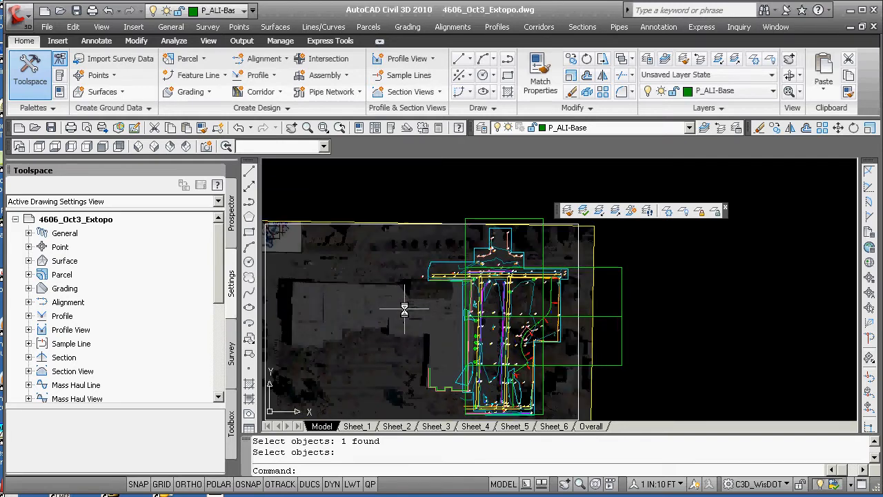
pyautogui.moveTo(382, 313); pyautogui.dragTo(343, 309, button='middle')
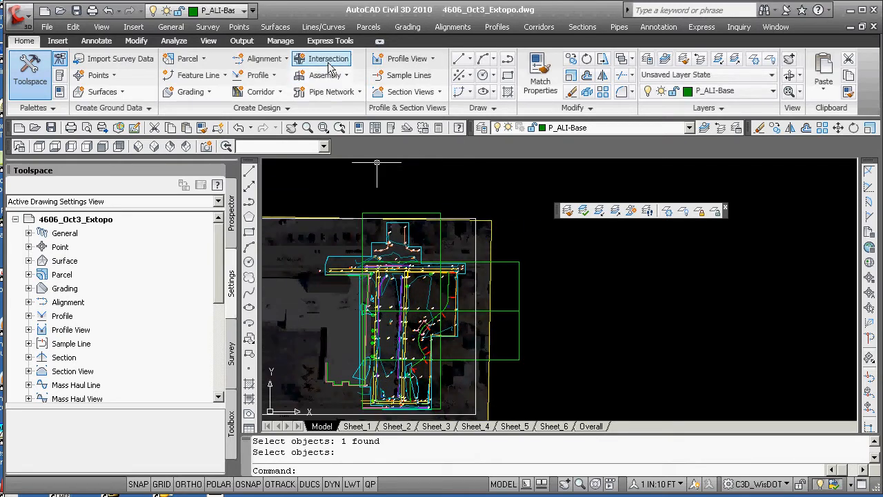
pyautogui.click(402, 61)
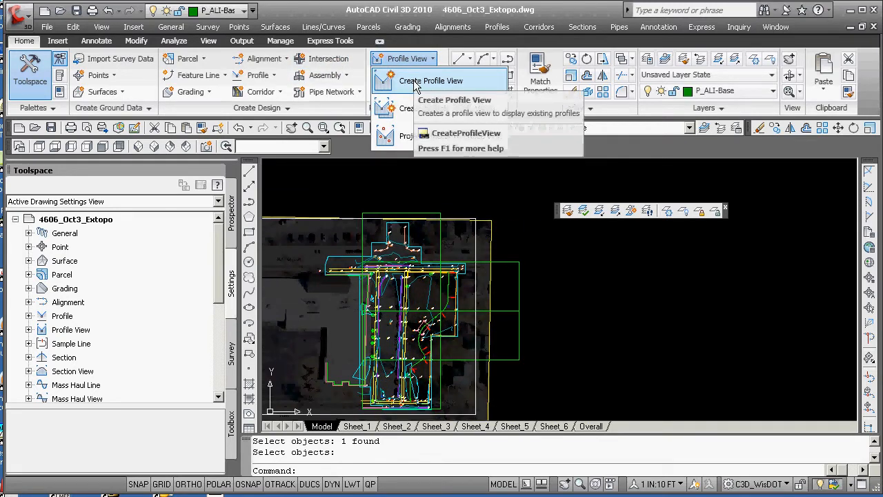
pyautogui.click(416, 81)
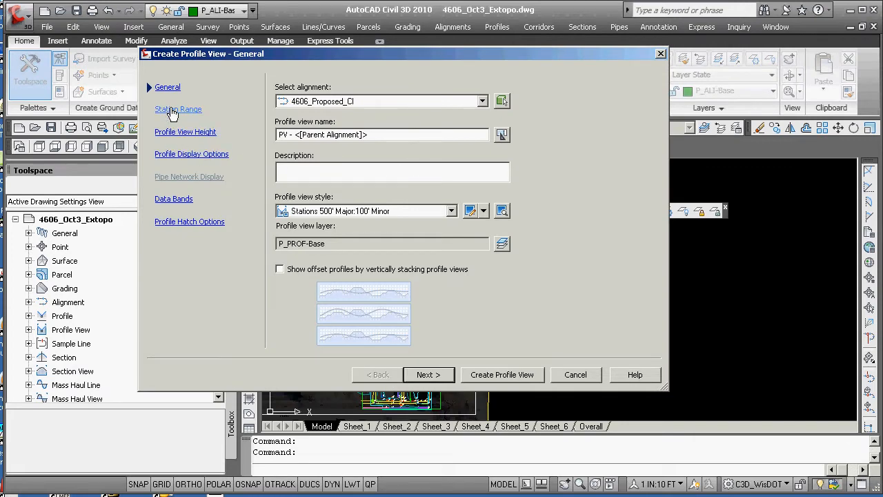
pyautogui.click(173, 109)
pyautogui.click(178, 134)
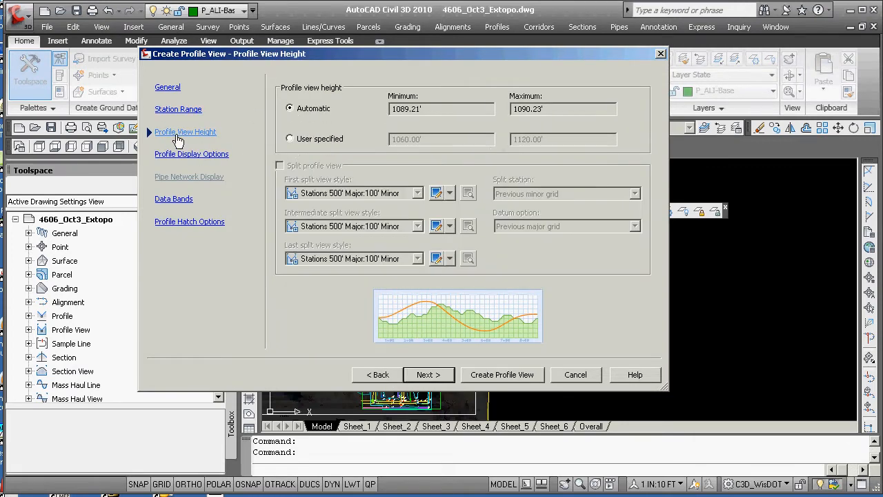
pyautogui.click(289, 139)
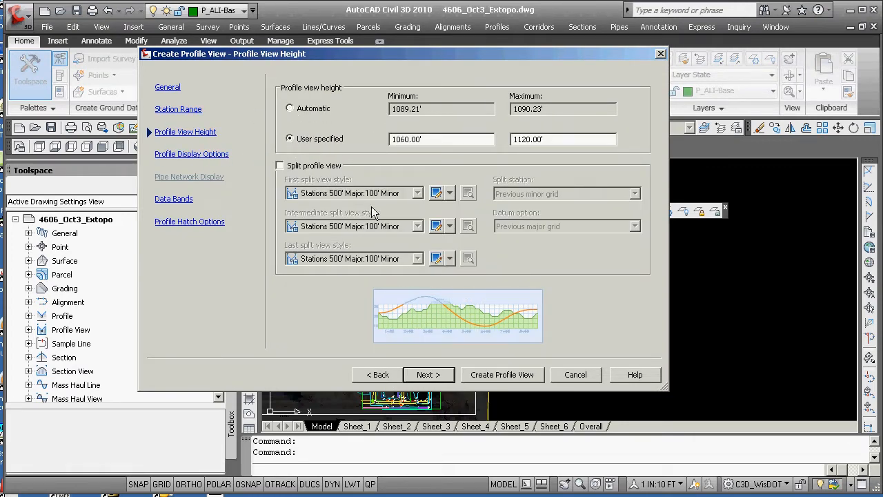
pyautogui.click(490, 378)
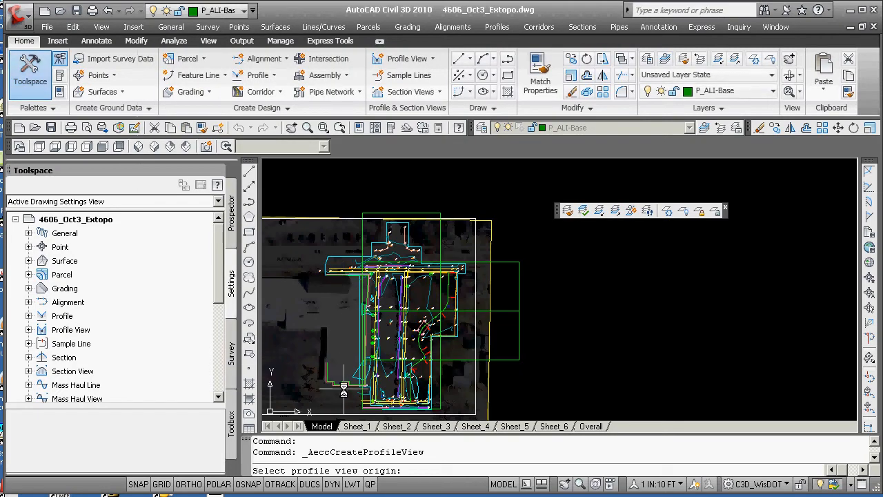
pyautogui.write('11000')
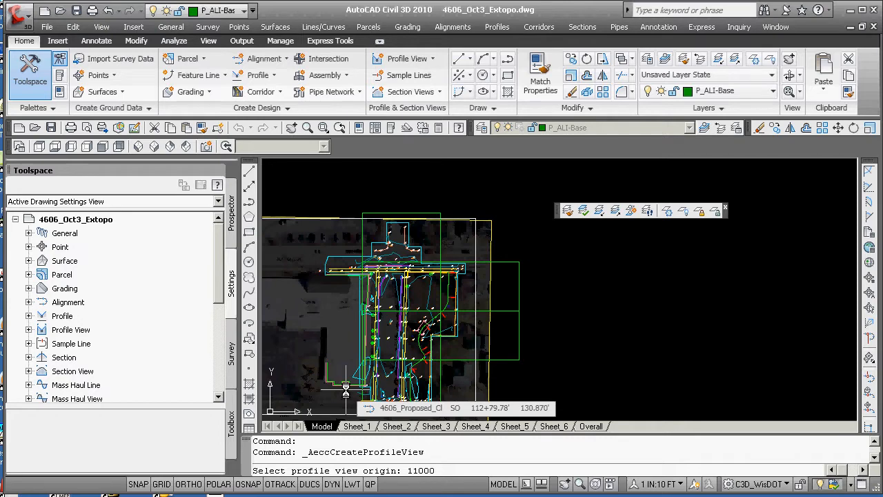
pyautogui.write(',10600')
pyautogui.press('Return')
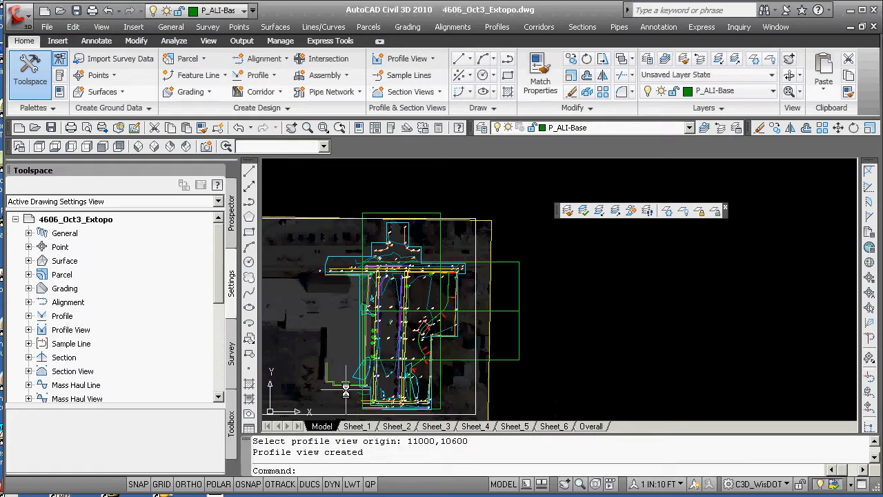
# Zoom to center point 11000,10600 with a magnification height of 100
pyautogui.write('z')
pyautogui.press('Return')
pyautogui.write('C')
pyautogui.press('Return')
pyautogui.write('11000,10600')
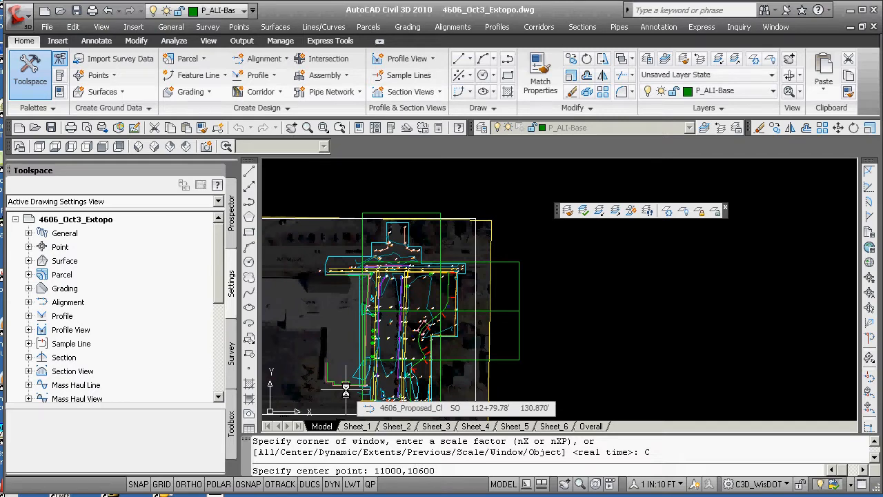
pyautogui.press('Return')
pyautogui.write('100')
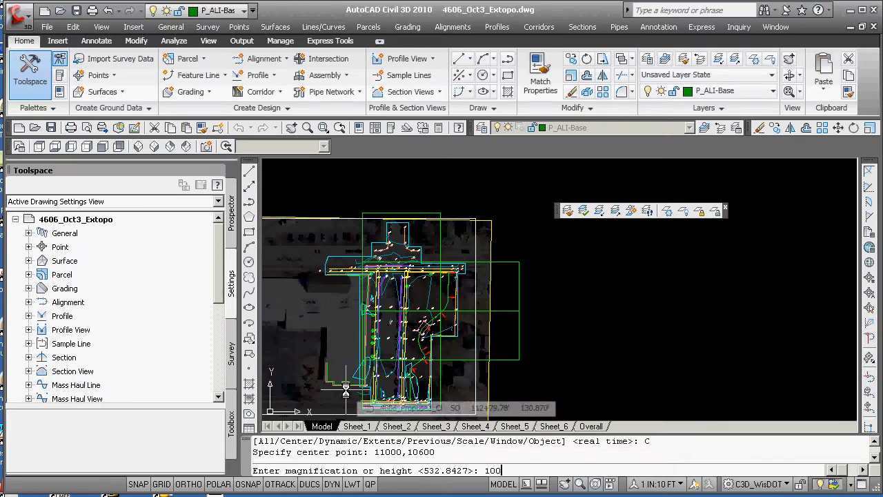
pyautogui.press('Return')
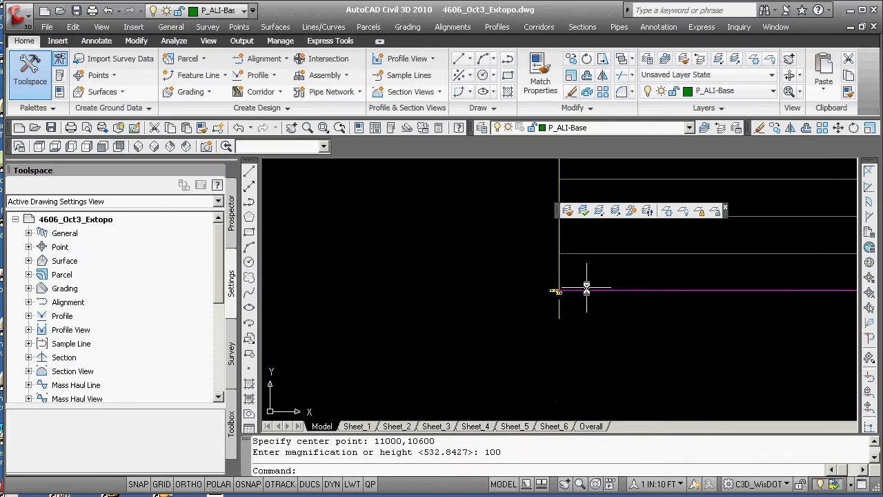
# Identify the coordinates of the new profile view's origin corner
pyautogui.write('ID')
pyautogui.press('Return')
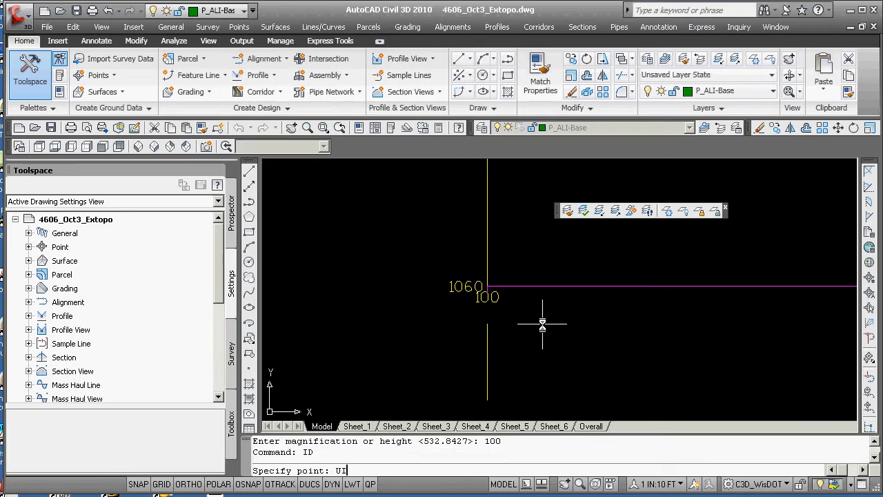
pyautogui.write('INT')
pyautogui.press('Return')
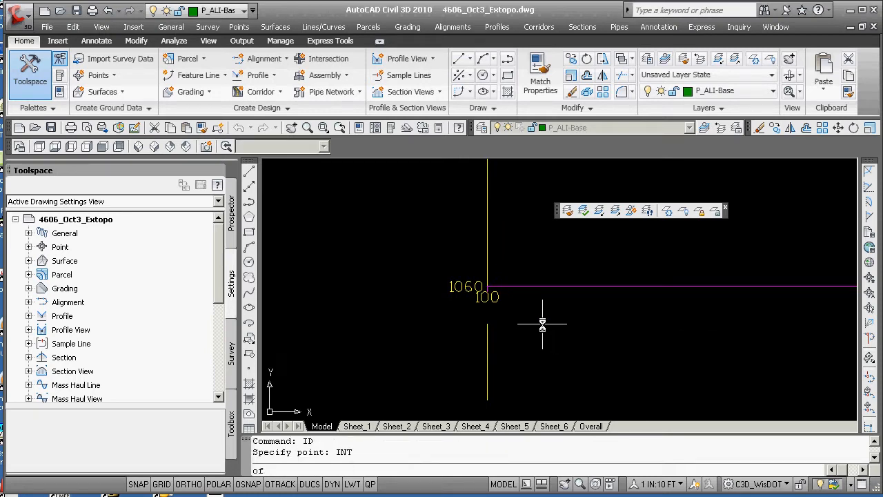
pyautogui.click(487, 285)
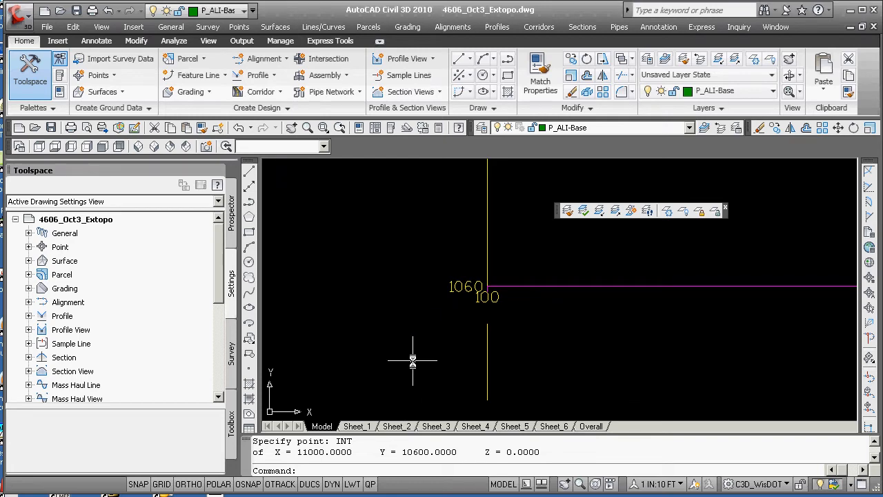
# Identify the coordinates of the baseline intersection at the grid line labelled 110
pyautogui.scroll(-3, 414, 360)
pyautogui.moveTo(517, 360); pyautogui.dragTo(267, 368, button='middle')
pyautogui.scroll(-2, 326, 353)
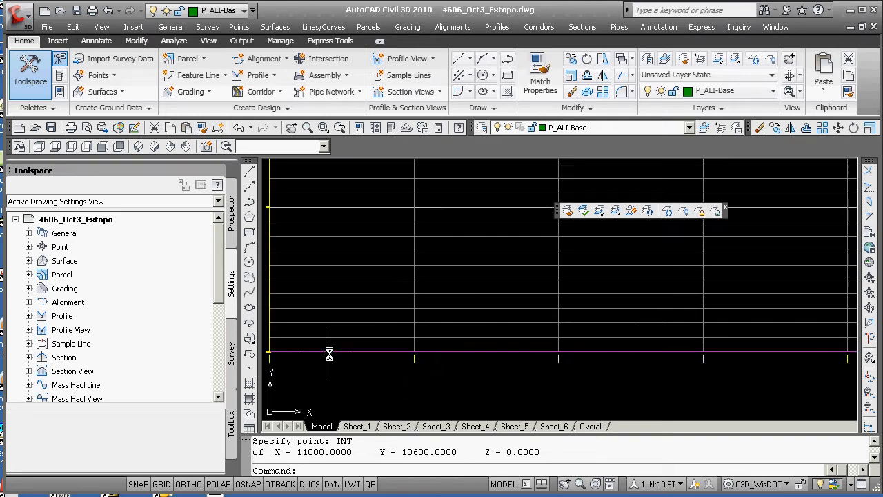
pyautogui.scroll(-5, 340, 355)
pyautogui.moveTo(553, 349)
pyautogui.mouseDown(button='middle')
pyautogui.moveTo(427, 367)
pyautogui.moveTo(489, 354)
pyautogui.mouseUp(button='middle')
pyautogui.scroll(5, 425, 370)
pyautogui.scroll(6, 411, 376)
pyautogui.press('Return')
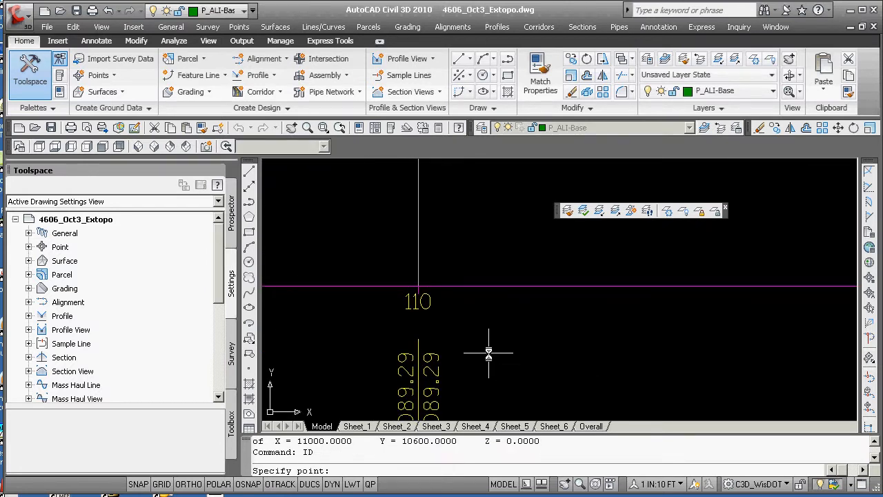
pyautogui.write('INT')
pyautogui.press('Return')
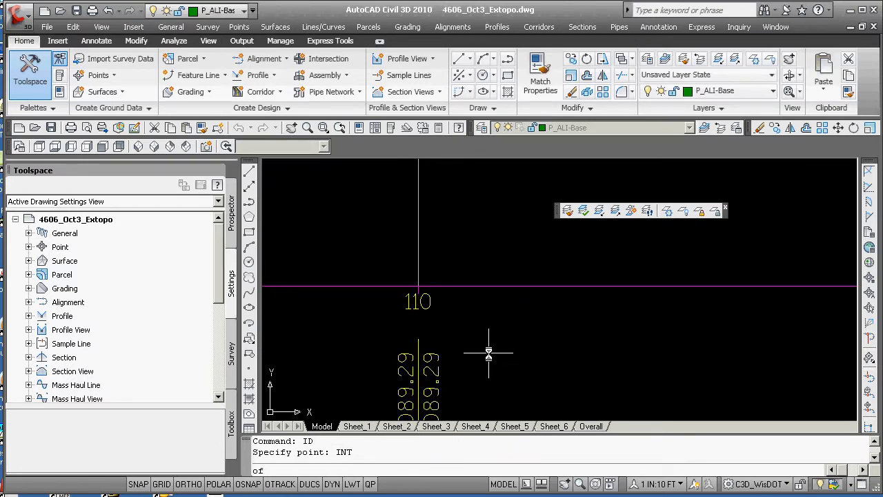
pyautogui.click(419, 286)
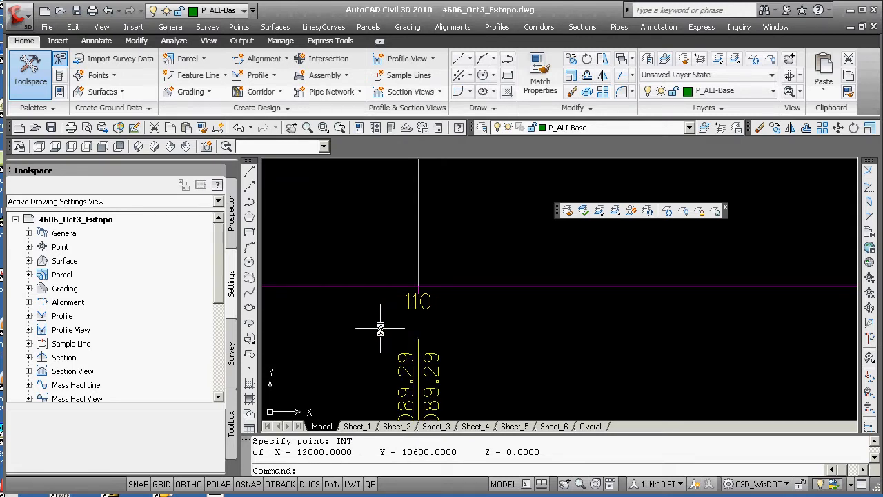
pyautogui.scroll(-5, 364, 352)
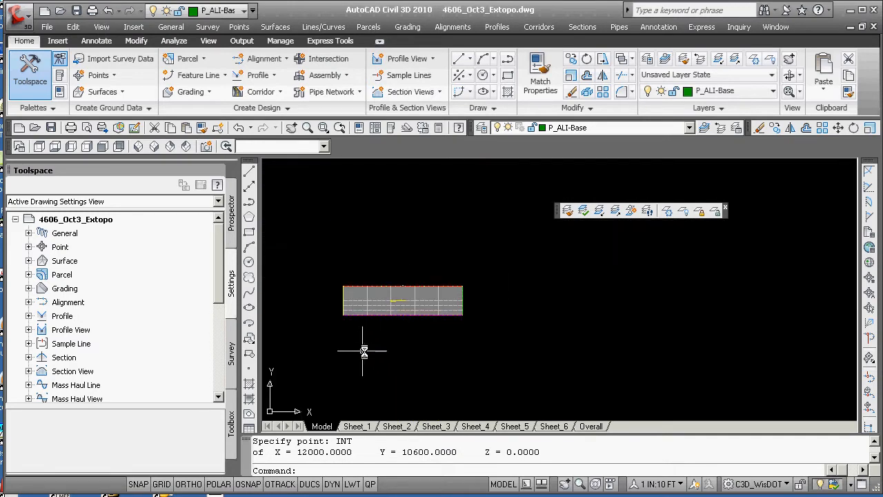
pyautogui.scroll(3, 329, 306)
pyautogui.click(365, 336)
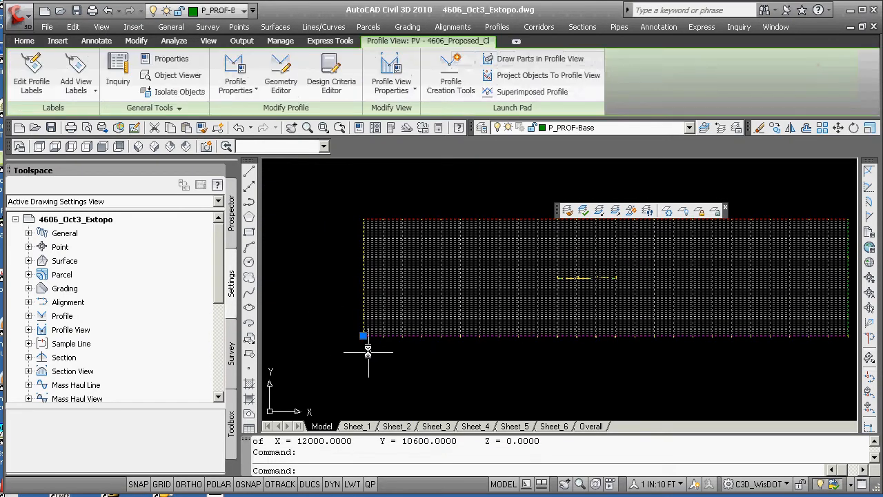
pyautogui.click(367, 336)
pyautogui.press('space')
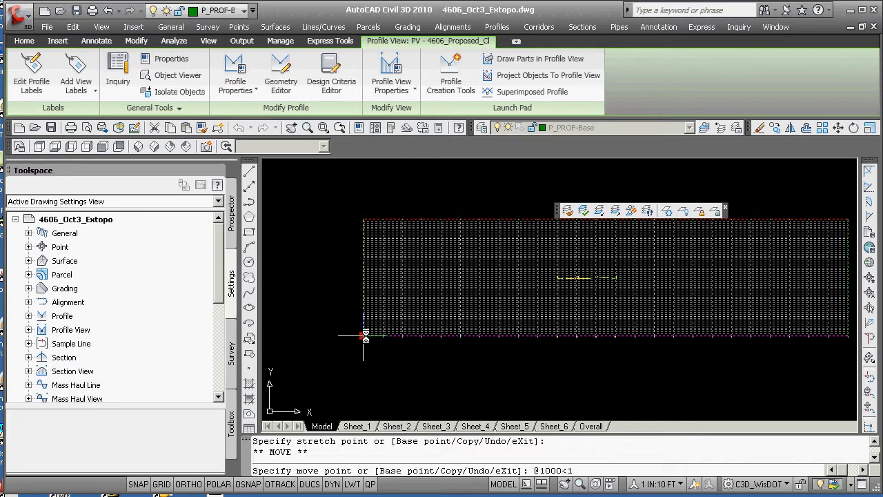
pyautogui.press('Return')
pyautogui.press('Escape')
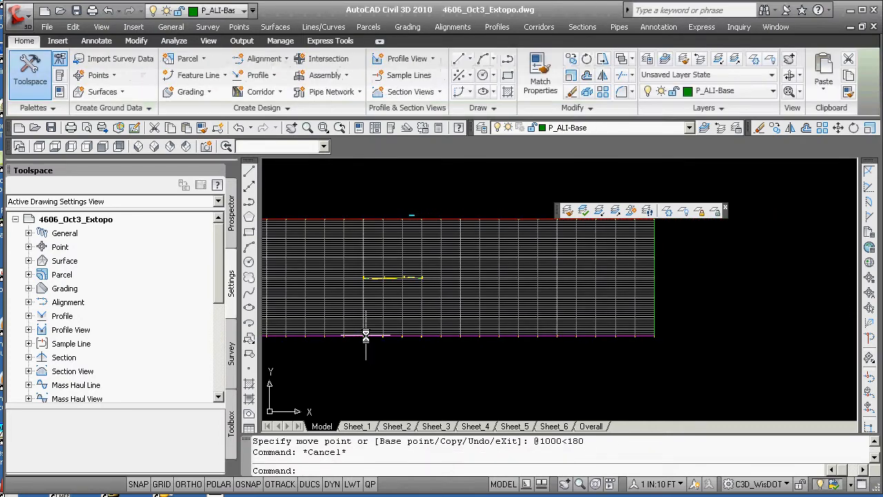
# Zoom in with a window to examine the profile view's origin corner and first station labels
pyautogui.write('z')
pyautogui.press('Return')
pyautogui.write('w')
pyautogui.press('Return')
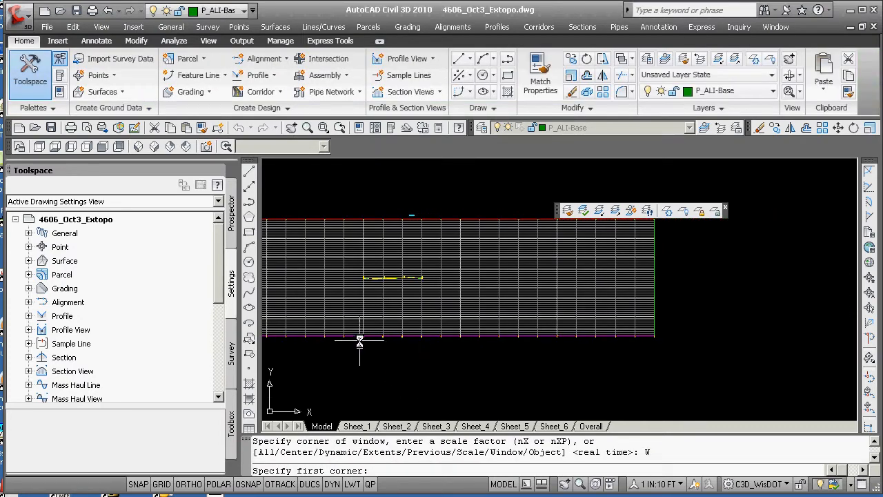
pyautogui.click(361, 340)
pyautogui.click(372, 320)
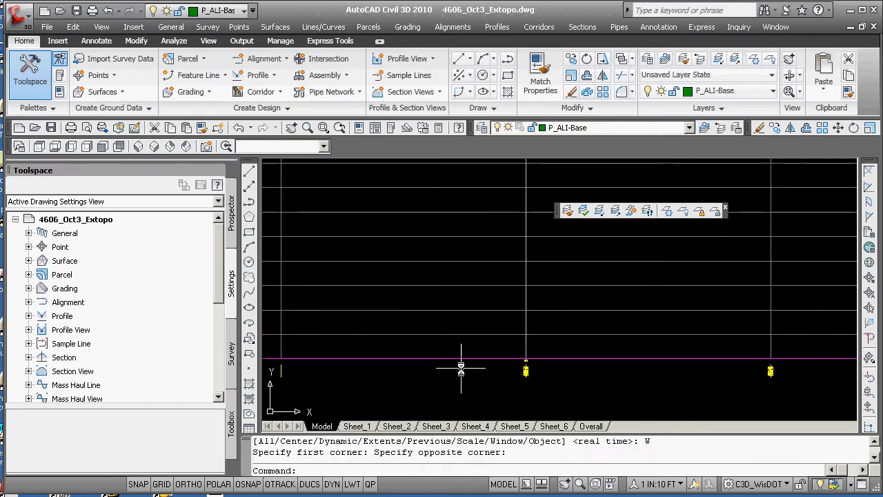
pyautogui.scroll(-2, 462, 367)
pyautogui.scroll(7, 537, 372)
pyautogui.scroll(1, 415, 361)
pyautogui.moveTo(415, 361); pyautogui.dragTo(513, 358, button='middle')
pyautogui.scroll(-1, 510, 353)
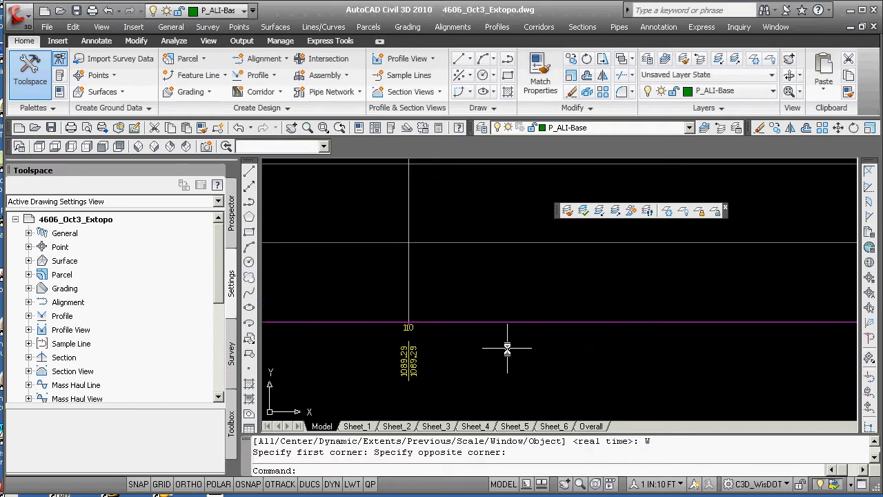
# Identify the coordinates of the moved profile view's origin at the grid intersection labelled 110
pyautogui.write('INT')
pyautogui.press('Return')
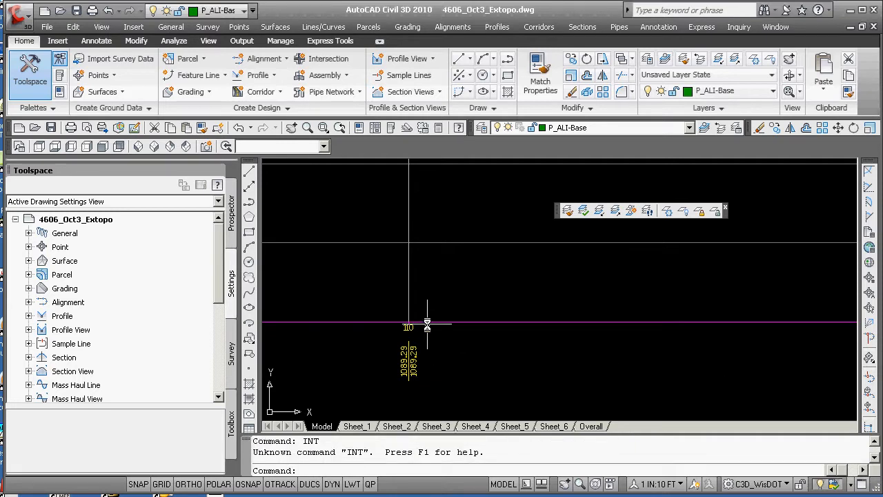
pyautogui.write('ID')
pyautogui.press('Return')
pyautogui.write('INT')
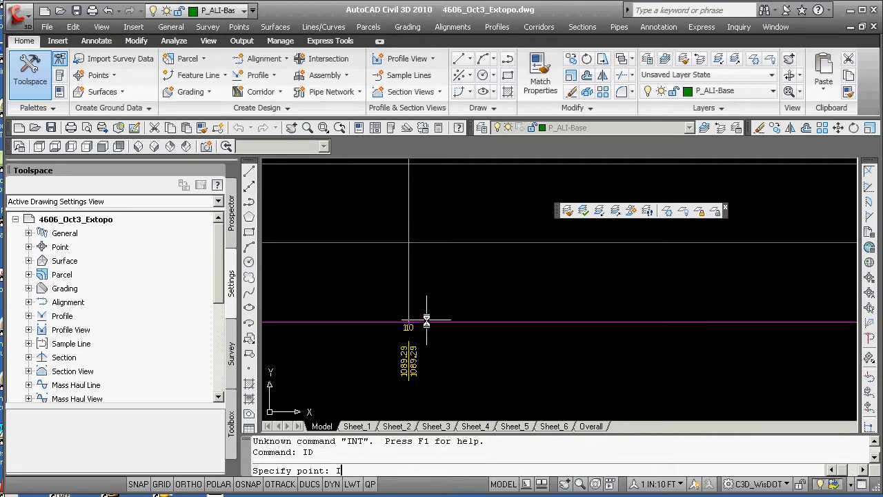
pyautogui.press('Return')
pyautogui.click(406, 326)
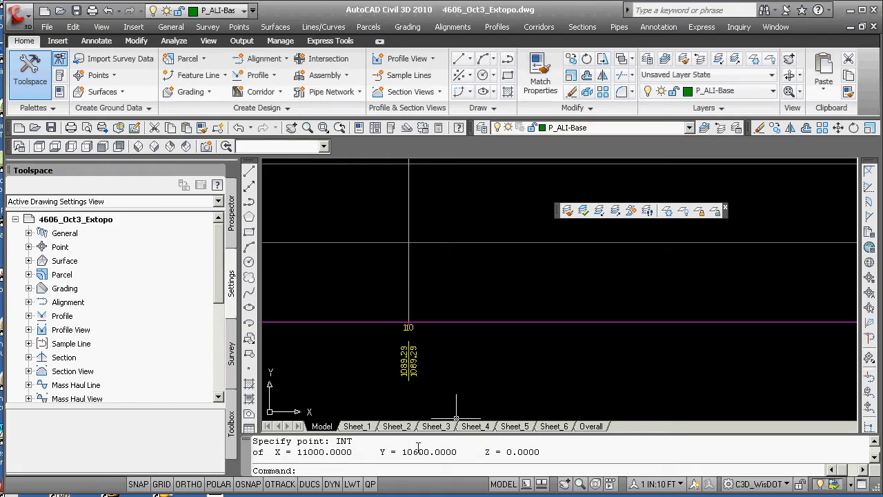
# Change the surface profile's style to PROF Existing
pyautogui.scroll(-6, 418, 339)
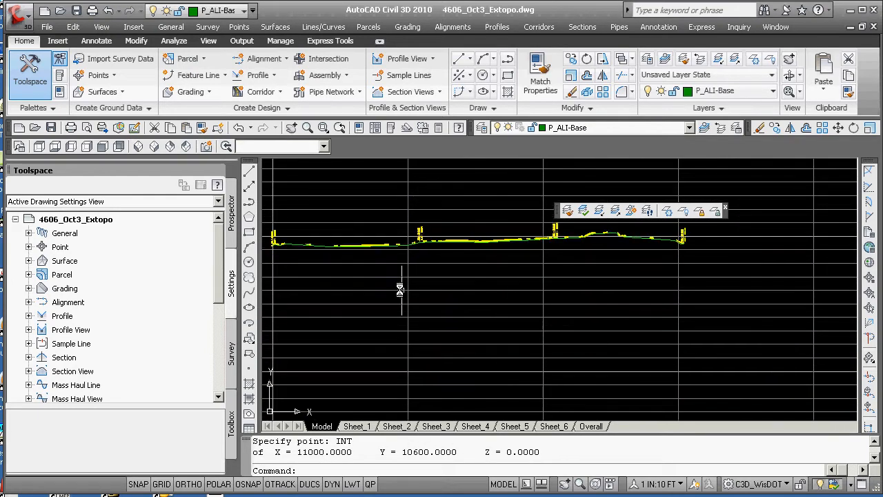
pyautogui.scroll(5, 400, 290)
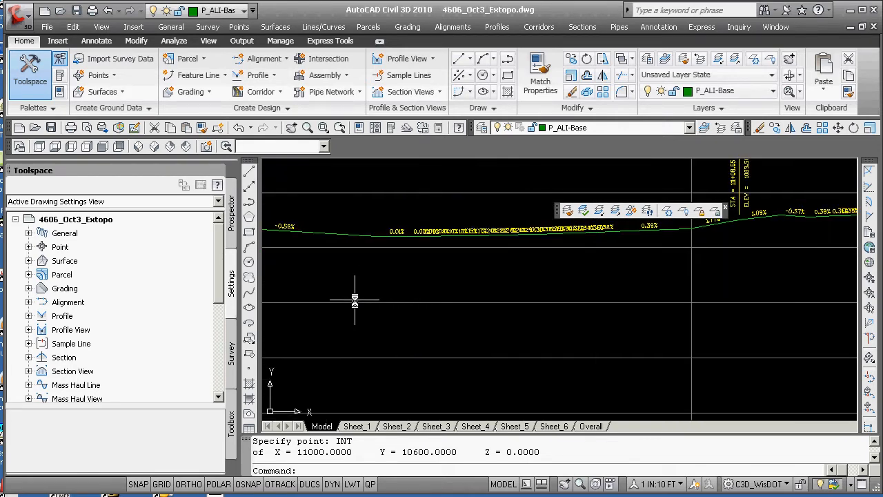
pyautogui.click(351, 235)
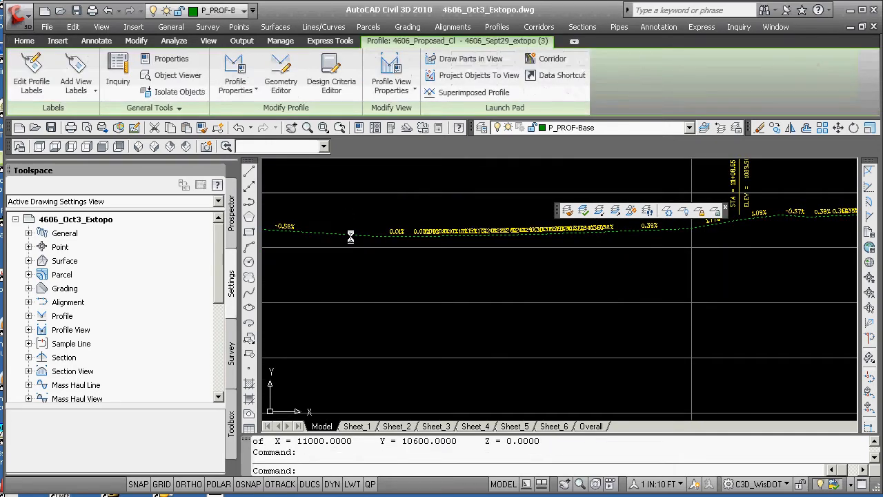
pyautogui.click(372, 483)
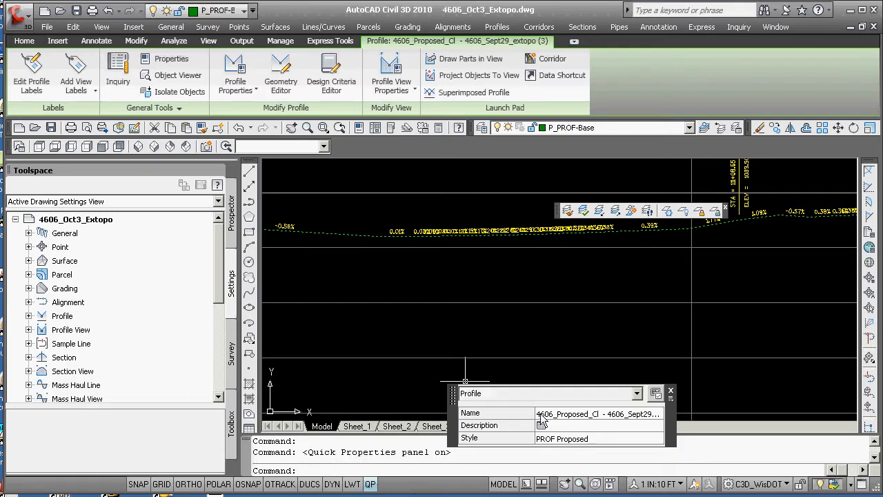
pyautogui.click(601, 440)
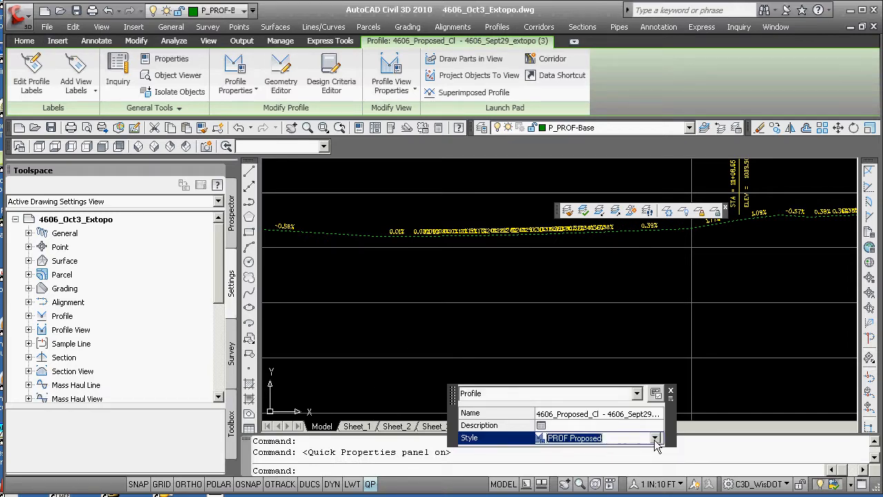
pyautogui.click(655, 440)
pyautogui.click(578, 258)
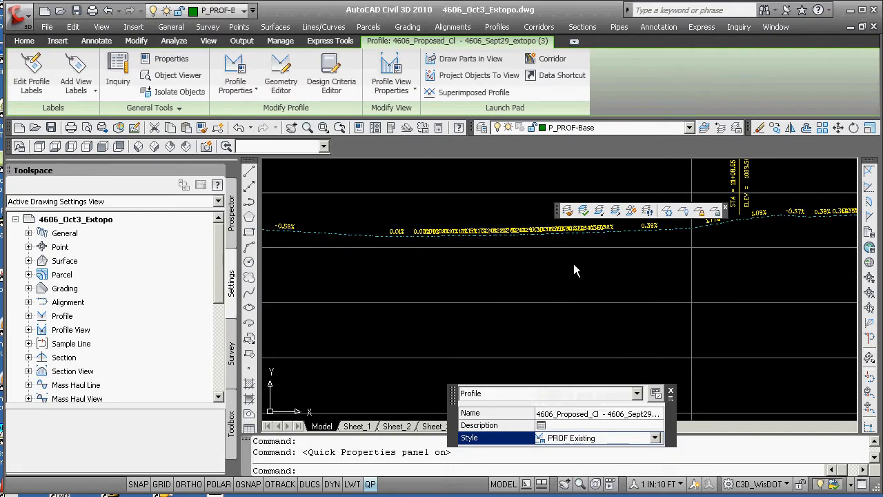
pyautogui.press('Escape')
# Try to erase the profile line inside the profile view
pyautogui.scroll(-3, 476, 278)
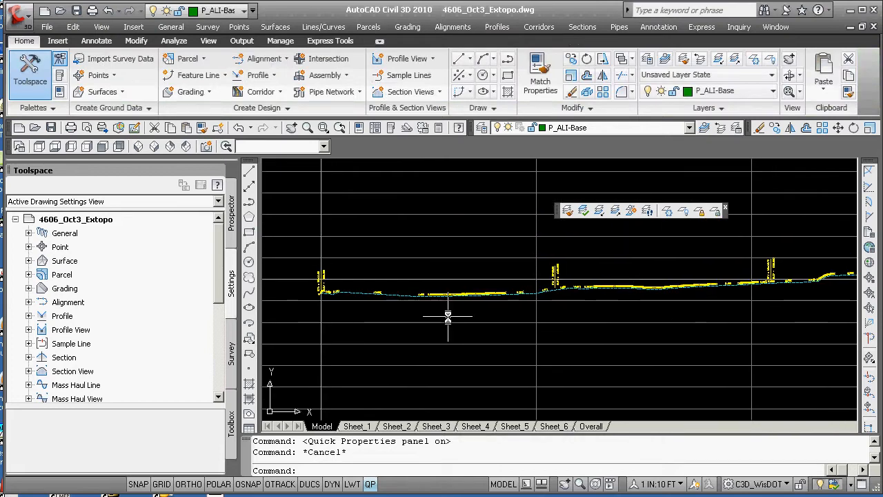
pyautogui.write('e')
pyautogui.press('Return')
pyautogui.click(475, 296)
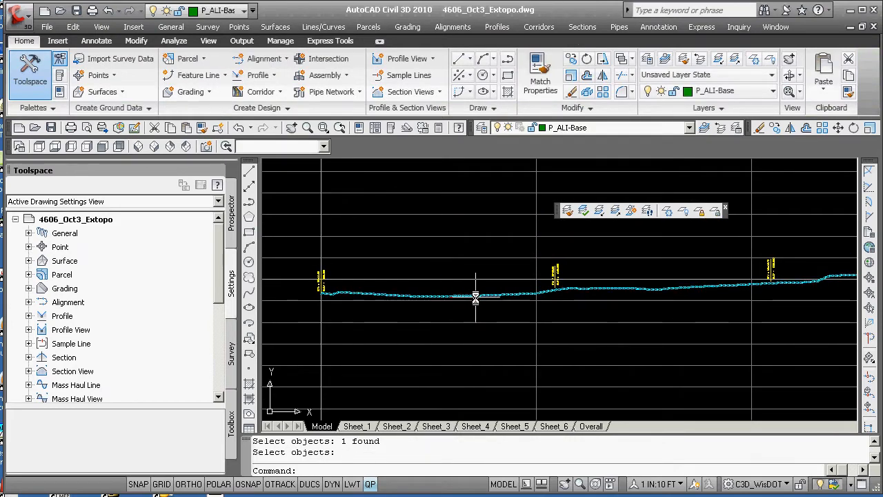
# Examine the existing-ground profile across the profile view
pyautogui.scroll(-4, 475, 298)
pyautogui.moveTo(585, 337); pyautogui.dragTo(500, 237, button='middle')
pyautogui.moveTo(509, 334); pyautogui.dragTo(513, 213, button='middle')
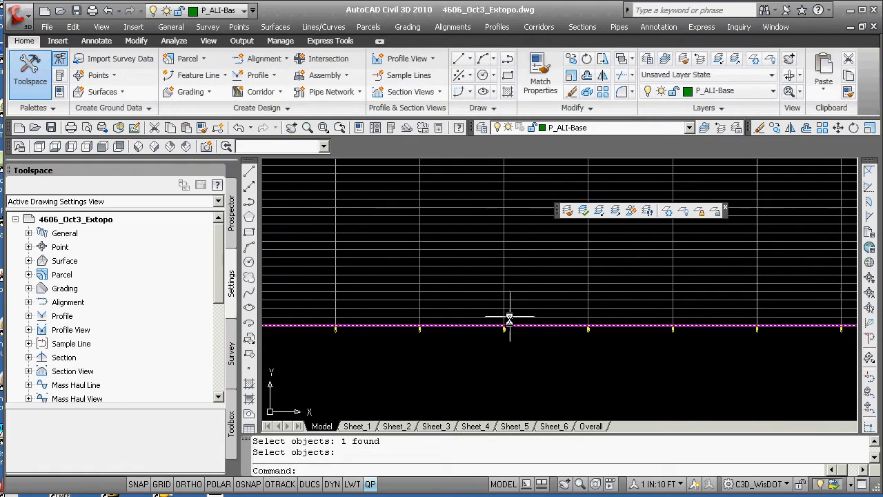
pyautogui.scroll(5, 488, 320)
pyautogui.scroll(-10, 494, 335)
pyautogui.scroll(5, 492, 302)
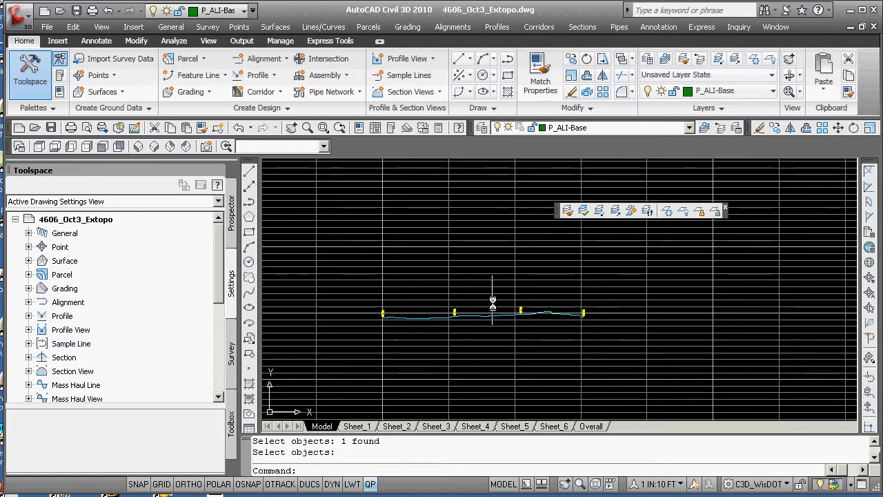
pyautogui.scroll(6, 492, 302)
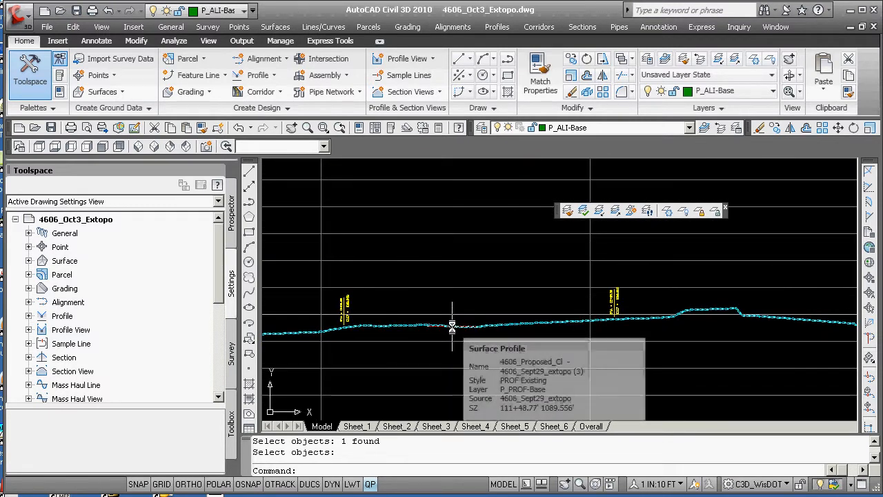
pyautogui.scroll(-5, 457, 336)
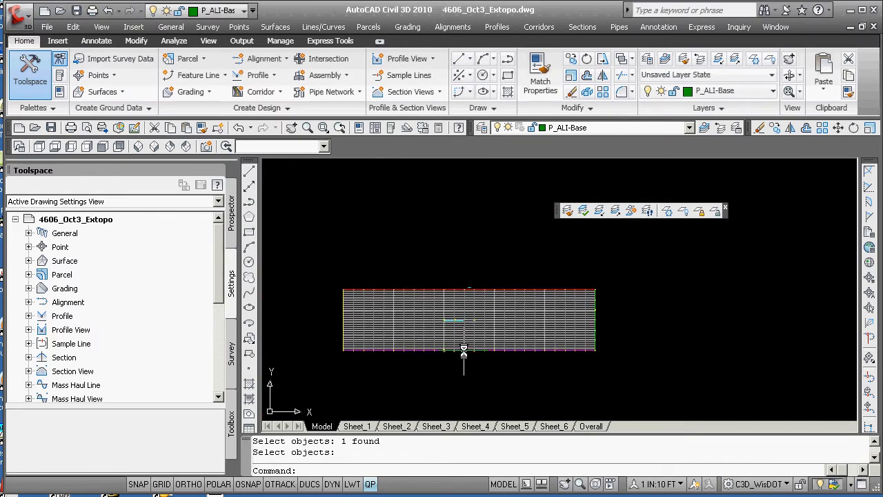
# Review the profile view's properties for station range, elevations and the profiles it displays
pyautogui.click(463, 351)
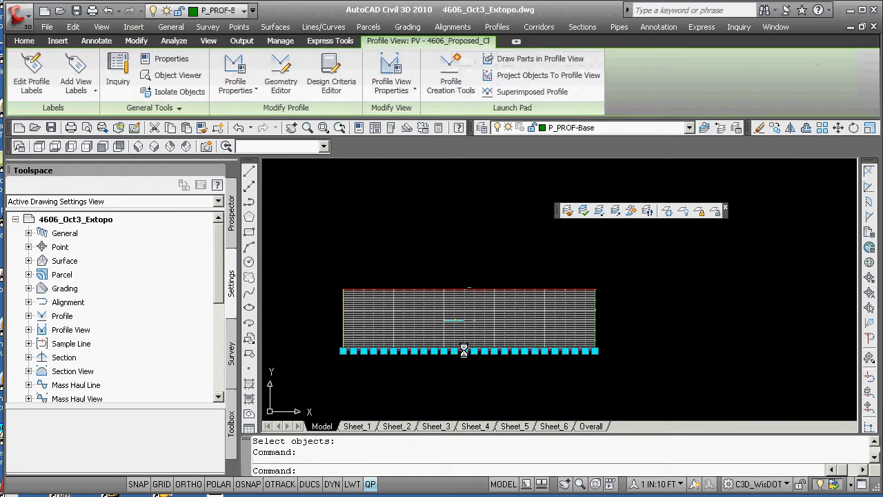
pyautogui.click(391, 65)
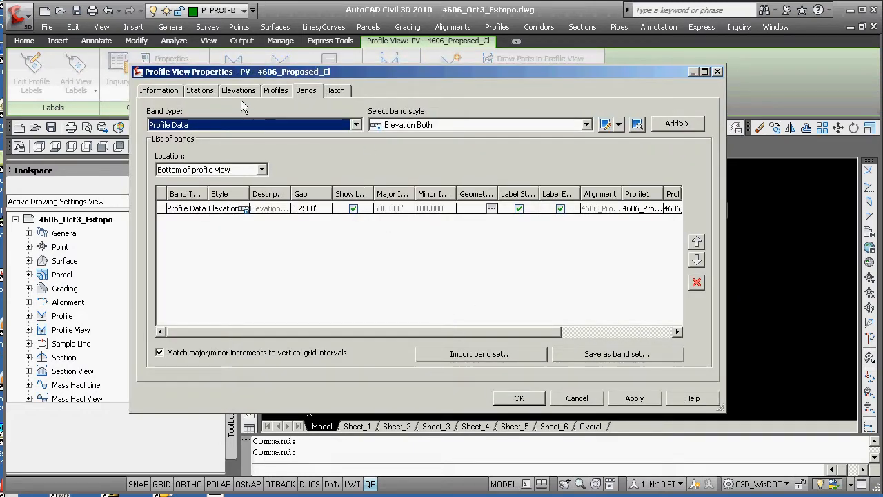
pyautogui.click(200, 91)
pyautogui.click(173, 94)
pyautogui.click(198, 92)
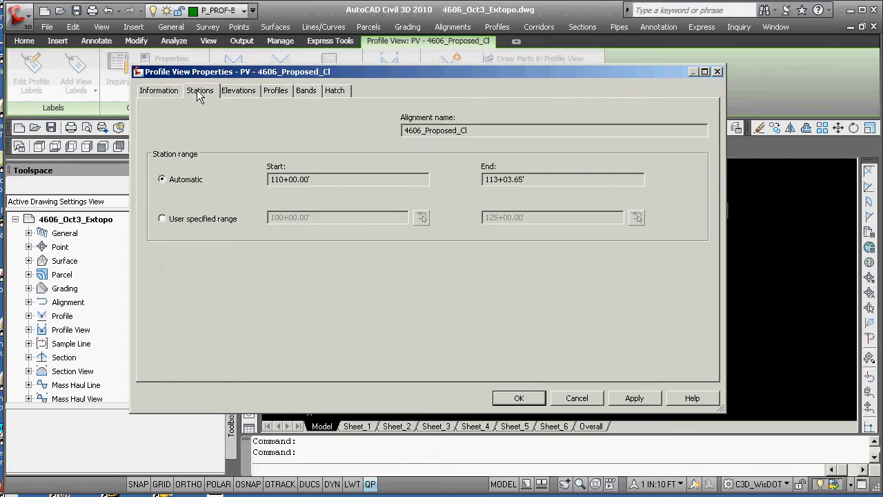
pyautogui.click(237, 92)
pyautogui.click(276, 93)
pyautogui.click(309, 93)
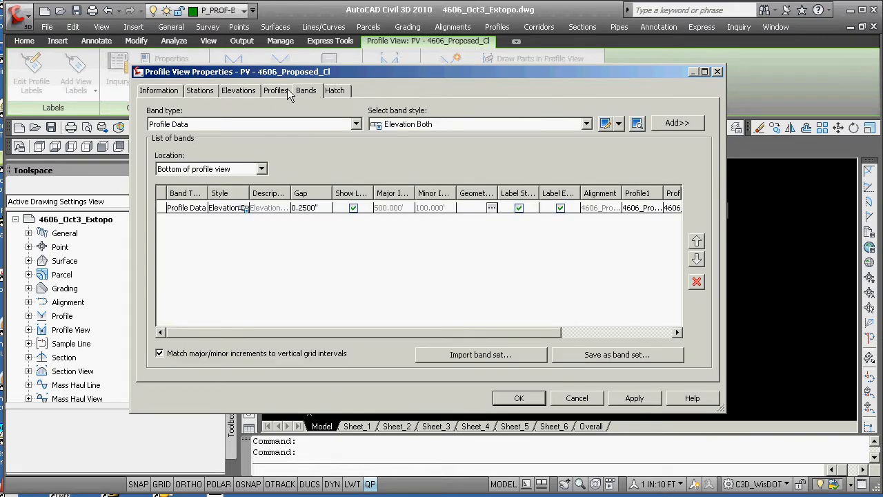
pyautogui.click(281, 94)
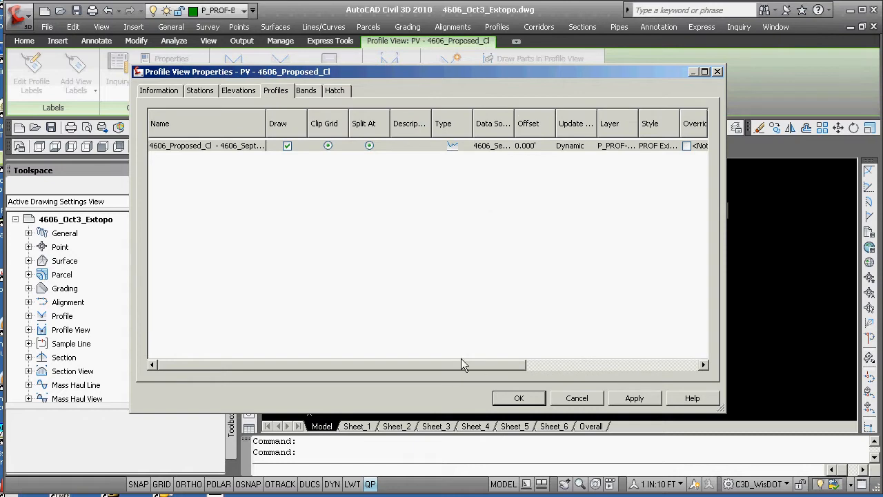
pyautogui.moveTo(462, 361); pyautogui.dragTo(665, 365)
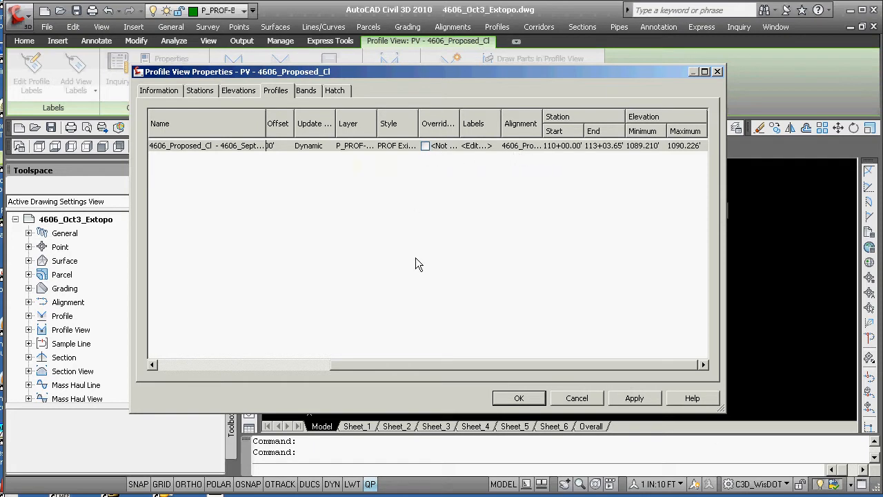
# Set the bottom Profile Data band's Profile1 to 4606_Proposed_Cl - 4606_Sept29_extopo (3) and apply
pyautogui.click(311, 95)
pyautogui.moveTo(385, 331); pyautogui.dragTo(555, 333)
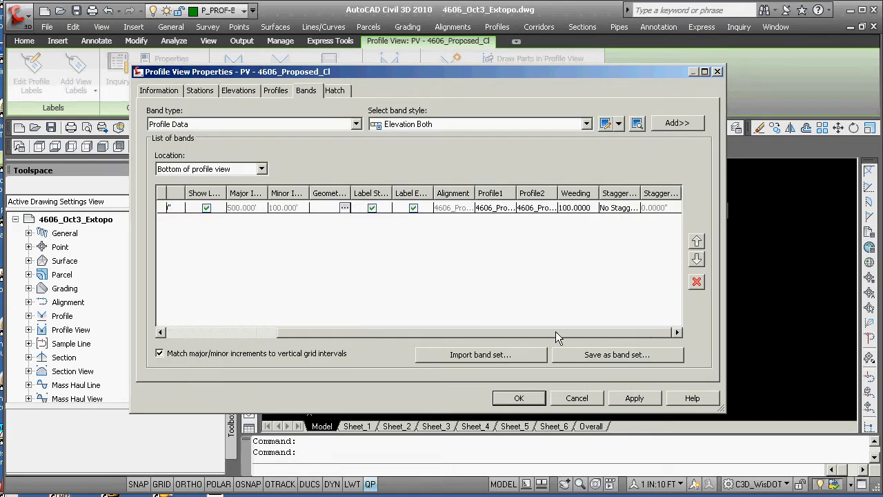
pyautogui.click(500, 207)
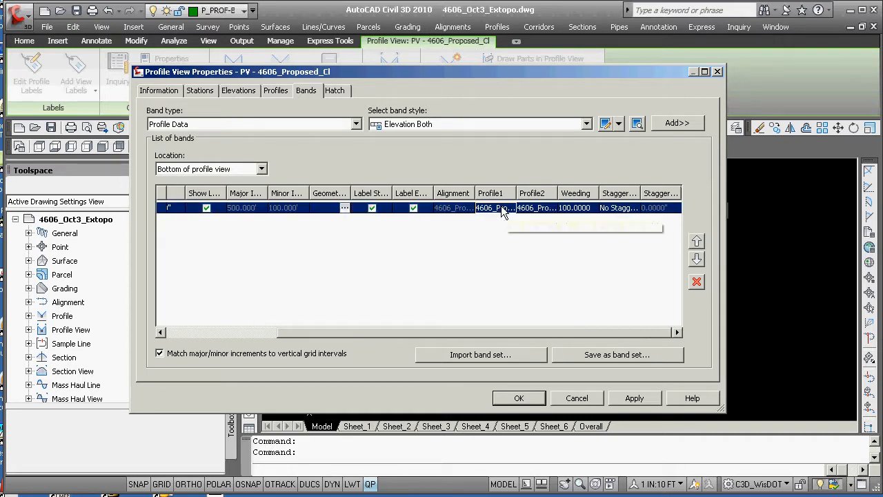
pyautogui.click(501, 207)
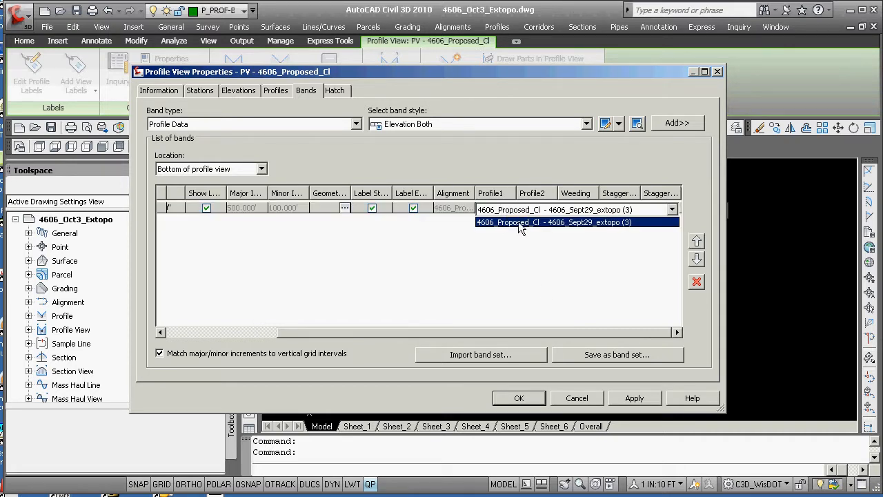
pyautogui.click(534, 222)
pyautogui.click(538, 211)
pyautogui.click(536, 210)
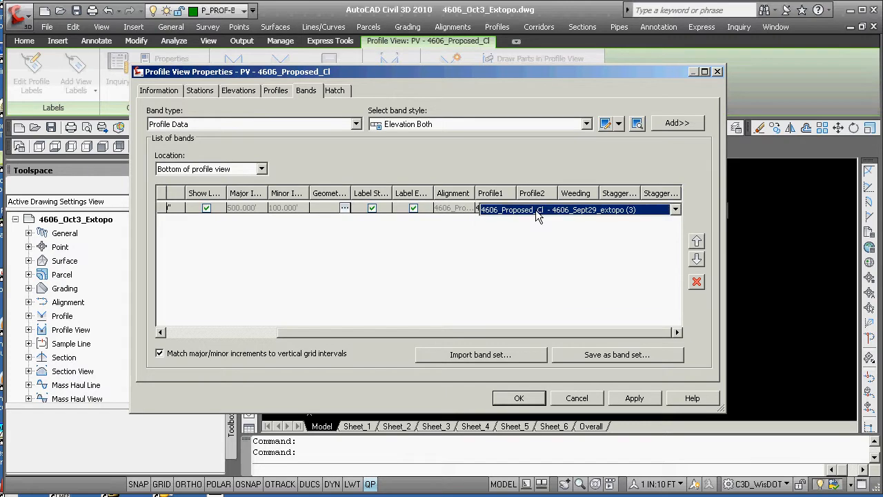
pyautogui.click(519, 398)
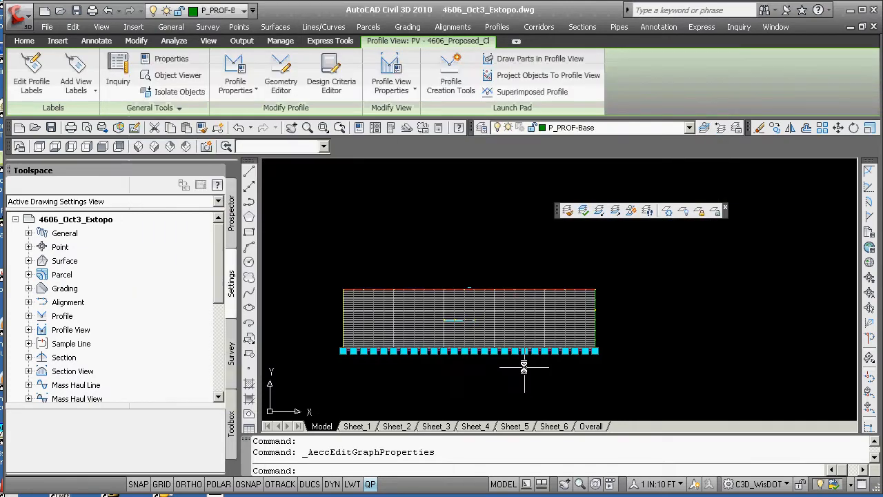
# Start Profile Creation Tools on the profile view with style PROF Proposed and label set Standard[ALI DESC]
pyautogui.press('Escape')
pyautogui.scroll(6, 463, 318)
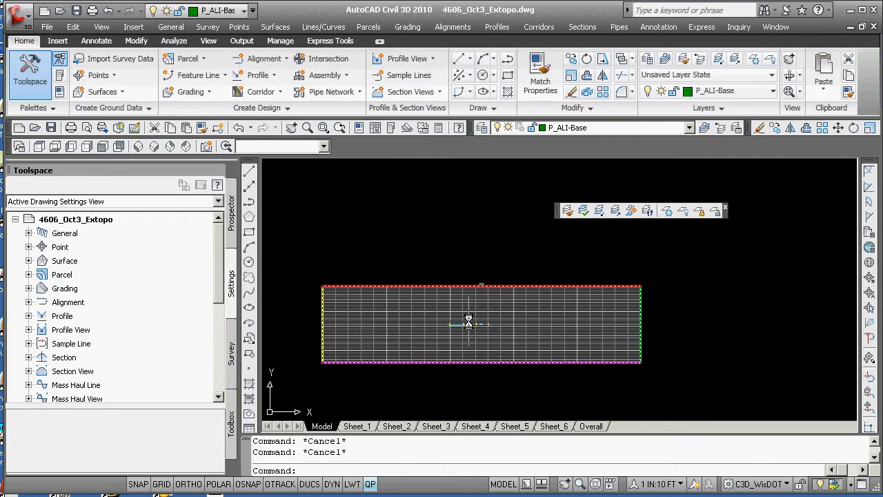
pyautogui.moveTo(476, 330); pyautogui.dragTo(551, 332, button='middle')
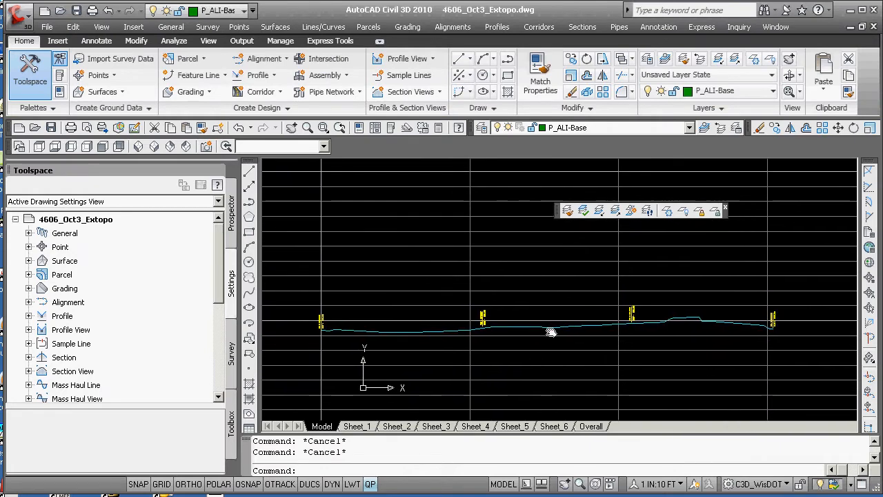
pyautogui.scroll(1, 539, 338)
pyautogui.scroll(-2, 538, 339)
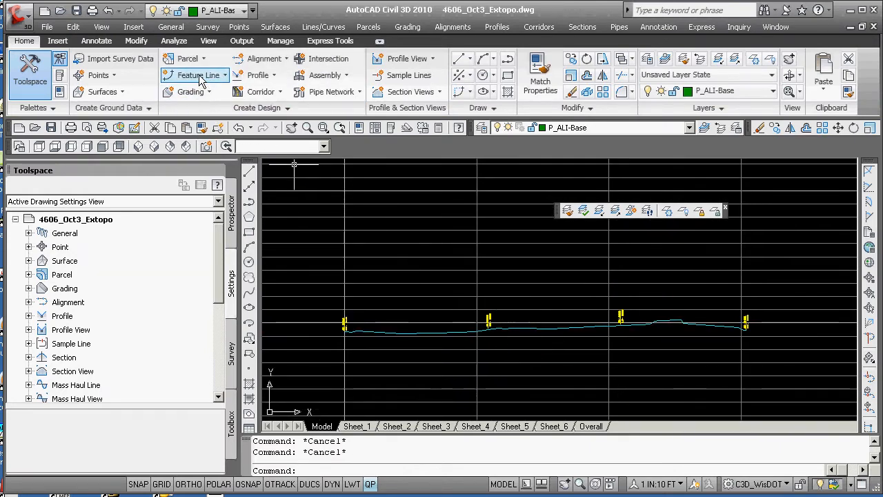
pyautogui.click(274, 76)
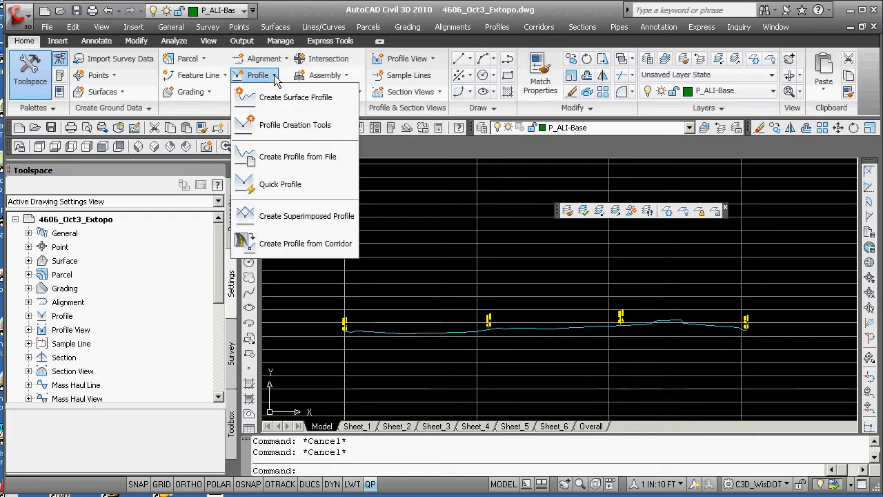
pyautogui.click(278, 125)
pyautogui.scroll(-7, 315, 334)
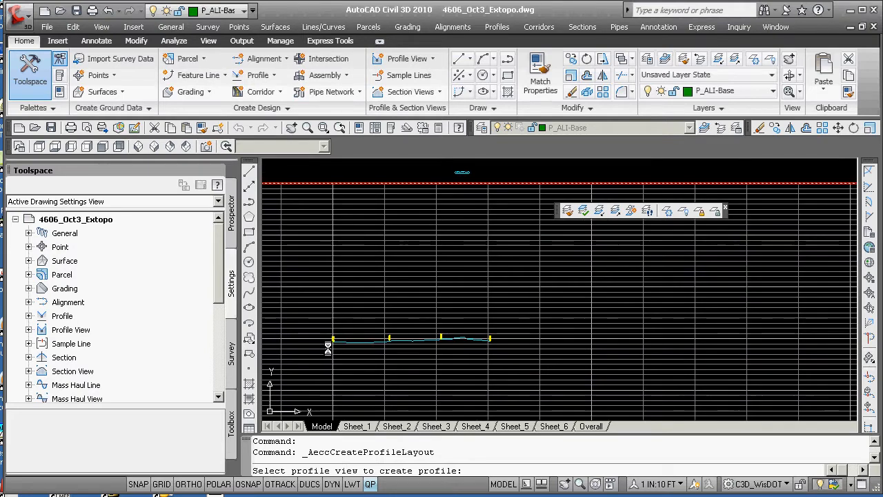
pyautogui.click(369, 413)
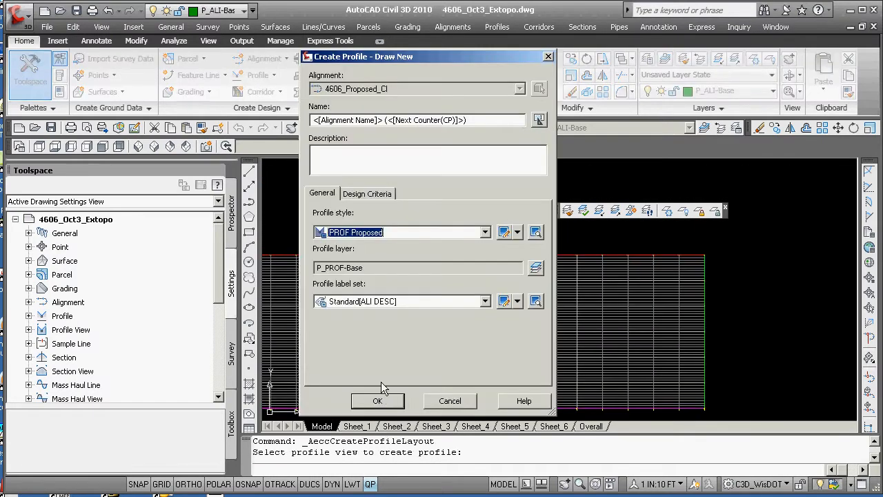
pyautogui.click(366, 193)
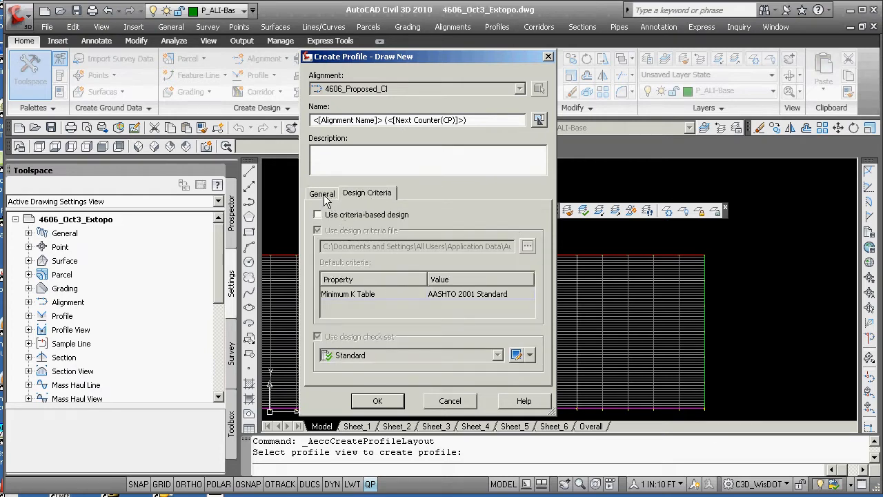
pyautogui.click(322, 194)
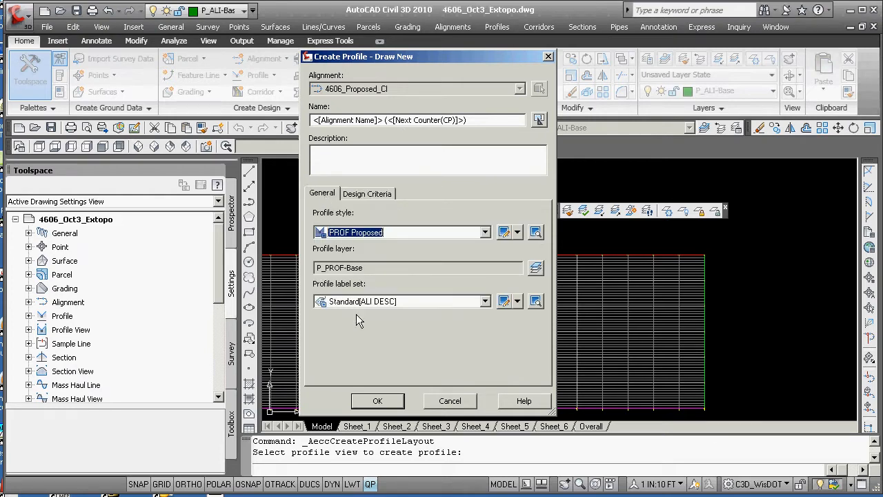
pyautogui.click(379, 401)
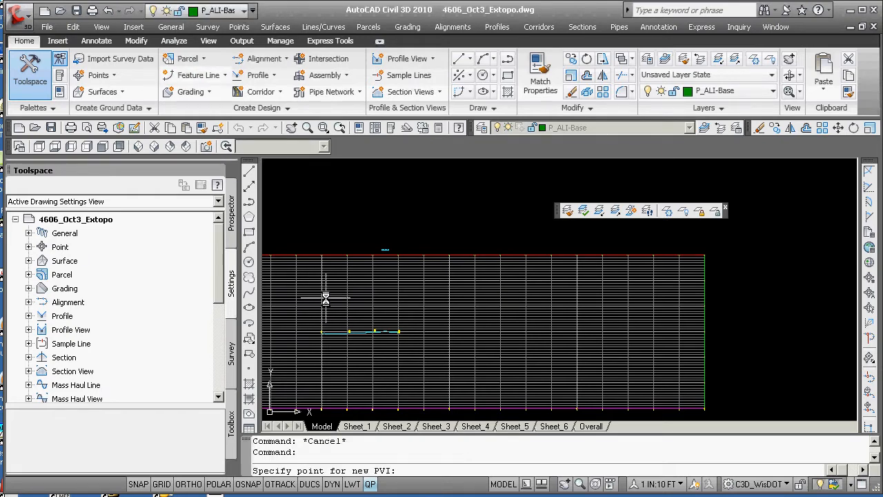
# Start the proposed profile with PVIs snapped to the existing-ground profile's start and end endpoints
pyautogui.scroll(5, 326, 307)
pyautogui.moveTo(337, 342); pyautogui.dragTo(357, 215, button='middle')
pyautogui.scroll(4, 335, 287)
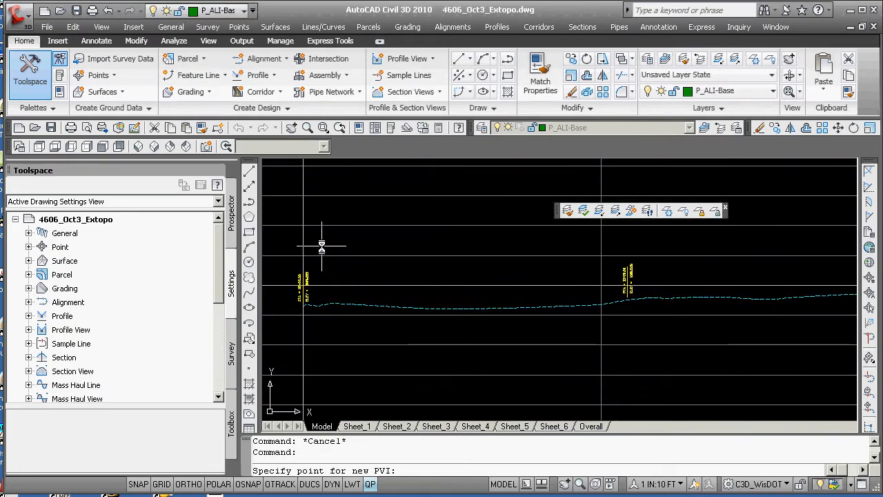
pyautogui.keyDown('shift'); pyautogui.rightClick(321, 241); pyautogui.keyUp('shift')
pyautogui.click(374, 319)
pyautogui.scroll(4, 313, 317)
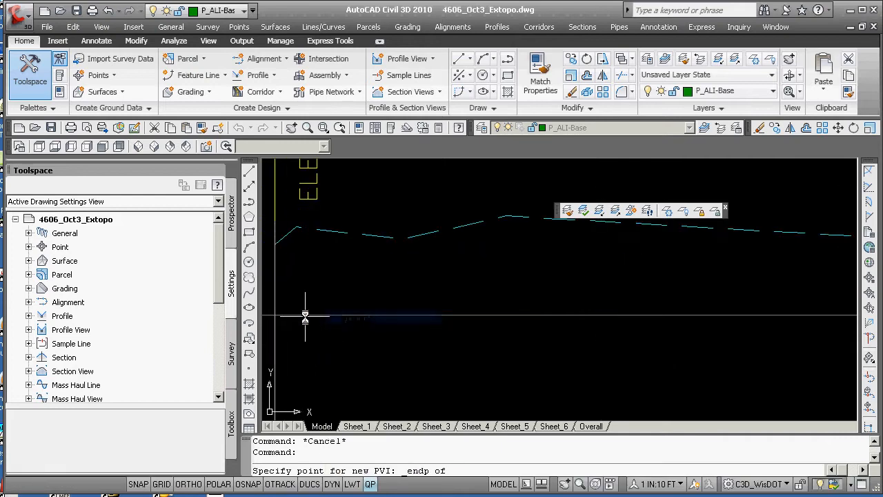
pyautogui.click(274, 245)
pyautogui.scroll(-4, 313, 290)
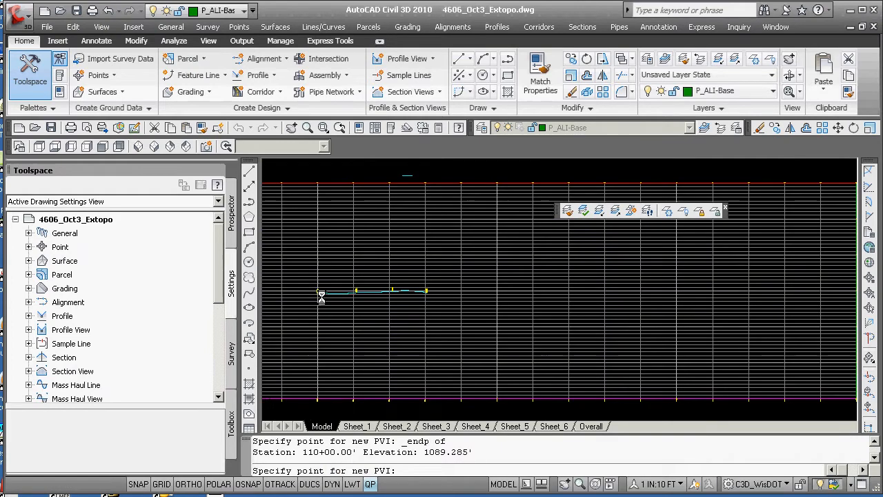
pyautogui.scroll(5, 427, 291)
pyautogui.scroll(1, 431, 266)
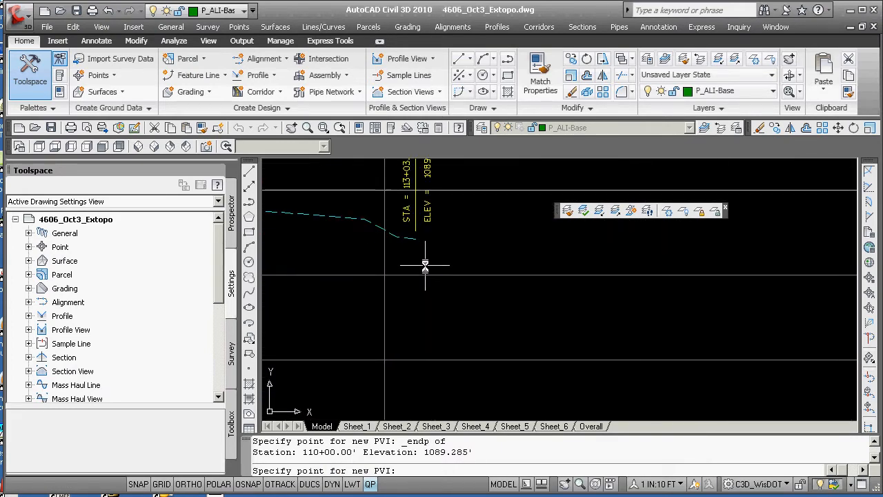
pyautogui.keyDown('shift'); pyautogui.rightClick(424, 255); pyautogui.keyUp('shift')
pyautogui.click(482, 46)
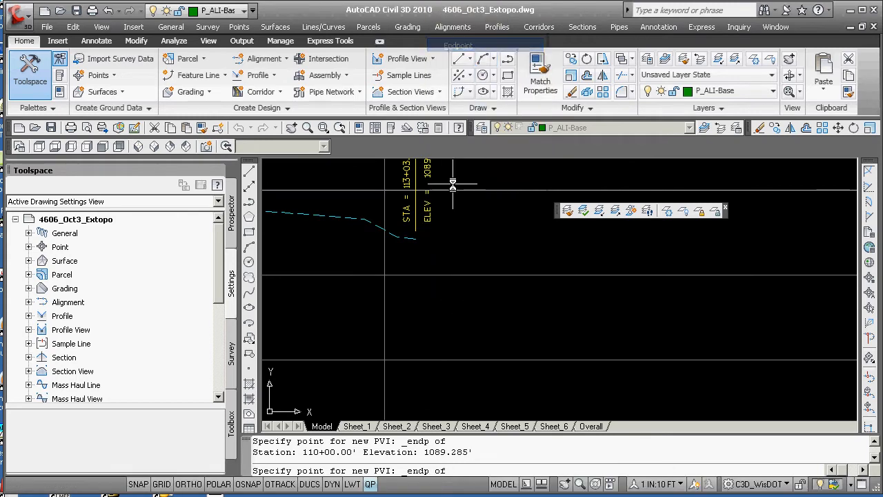
pyautogui.click(412, 241)
pyautogui.press('Return')
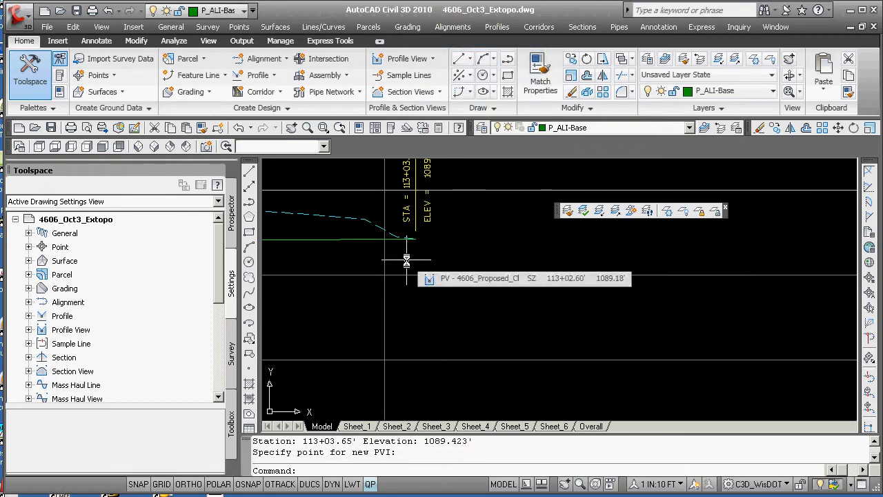
# Insert three intermediate PVIs at about stations 111+05, 111+75 and 112+33, forming a crest, a sag and a second crest
pyautogui.scroll(-5, 379, 264)
pyautogui.scroll(5, 331, 279)
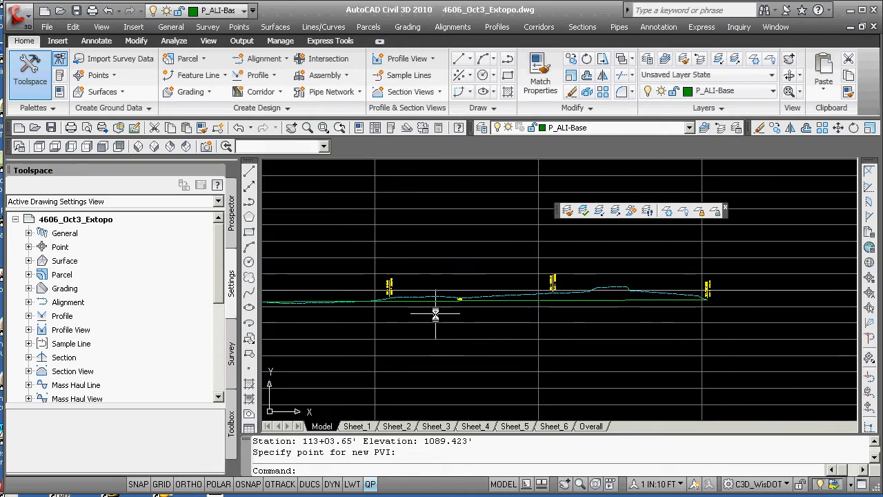
pyautogui.scroll(2, 482, 312)
pyautogui.moveTo(489, 310); pyautogui.dragTo(481, 349, button='middle')
pyautogui.scroll(-8, 499, 346)
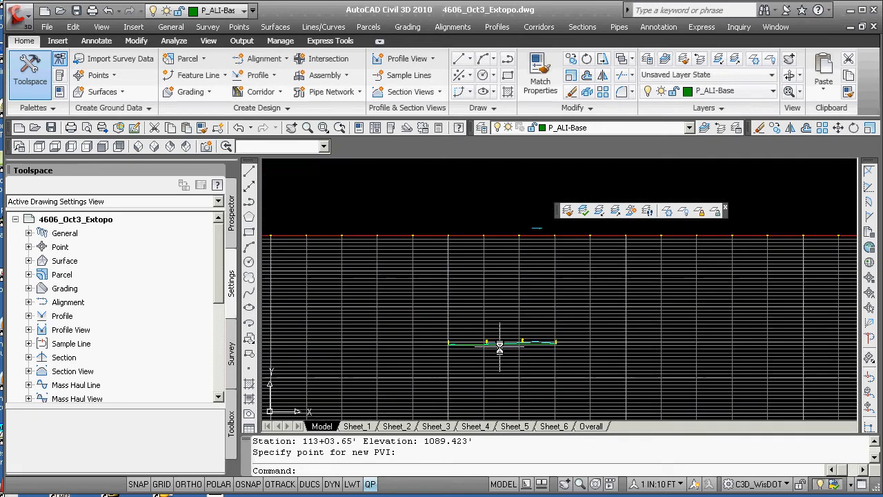
pyautogui.scroll(6, 504, 340)
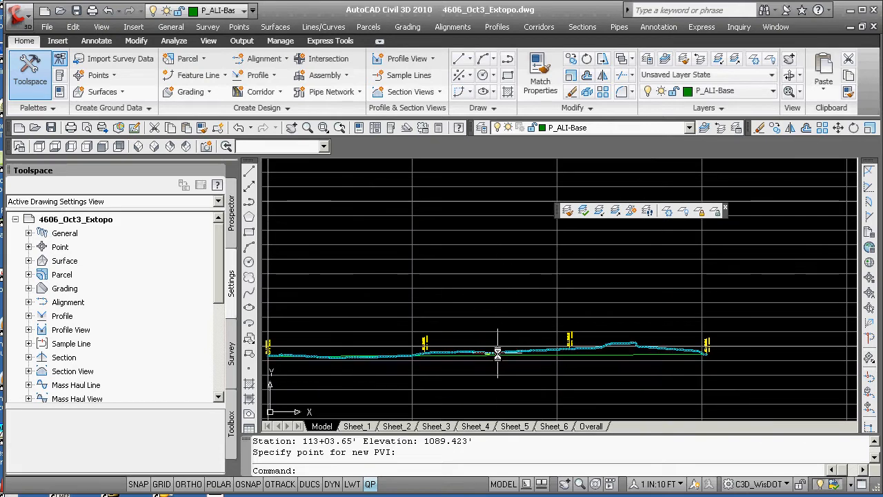
pyautogui.scroll(-3, 451, 322)
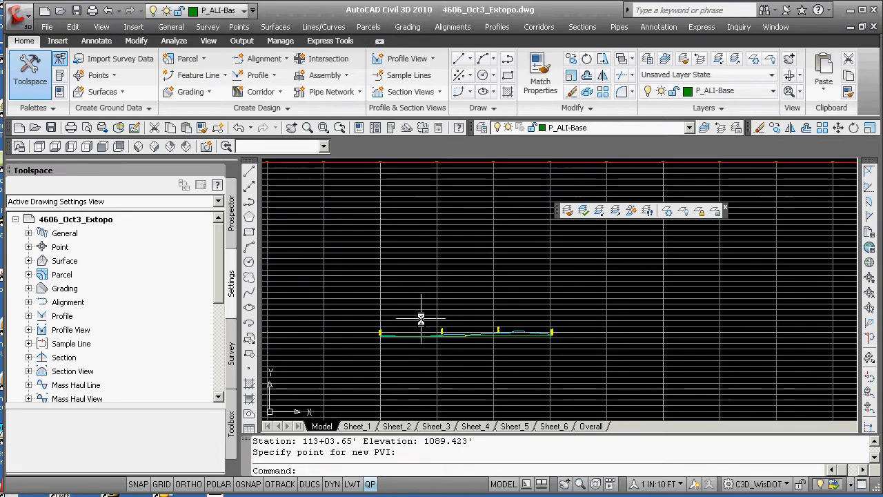
pyautogui.moveTo(434, 345)
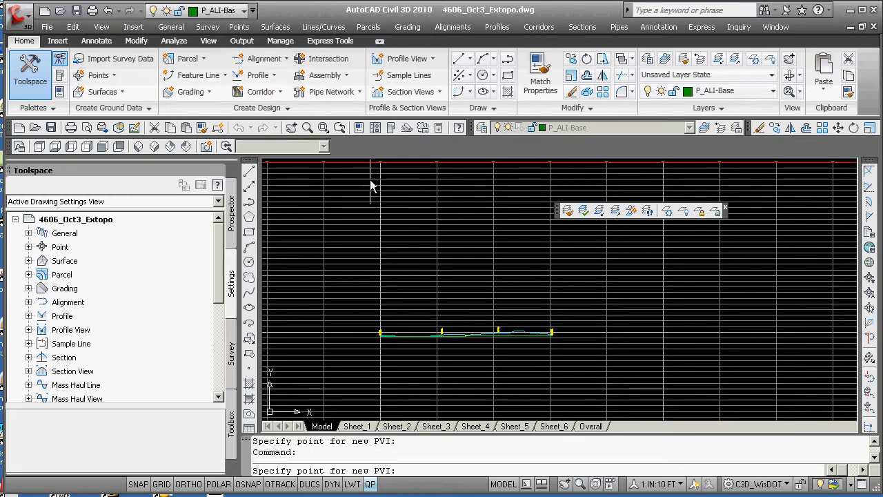
pyautogui.scroll(3, 475, 309)
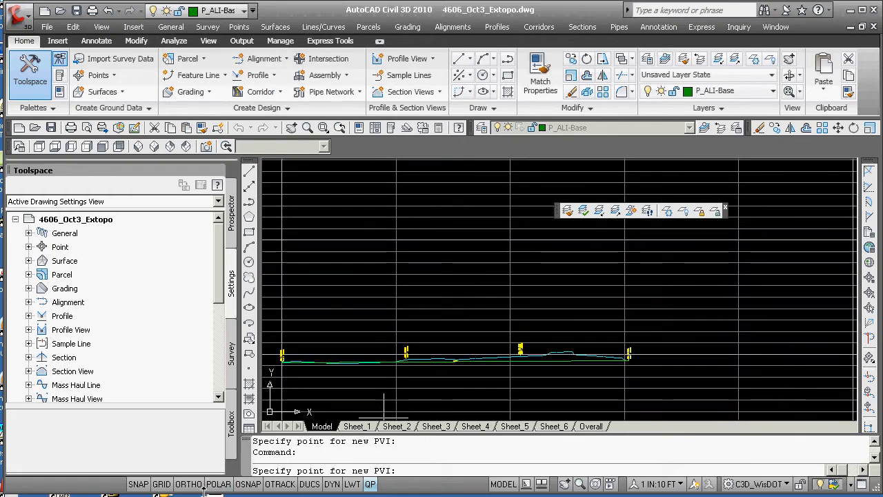
pyautogui.click(400, 312)
pyautogui.click(481, 383)
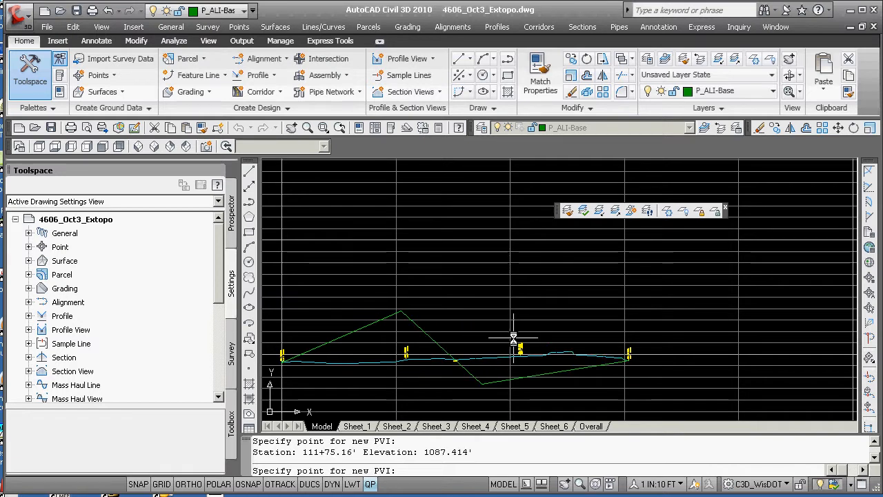
pyautogui.click(549, 330)
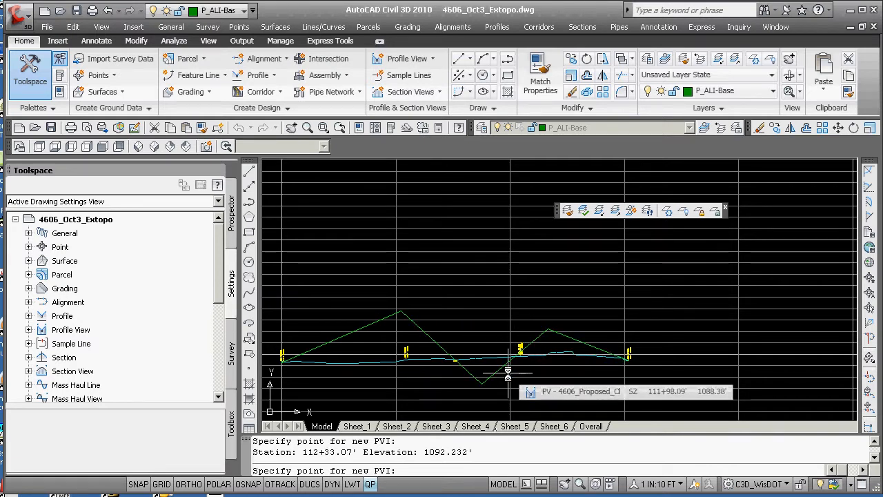
pyautogui.press('Return')
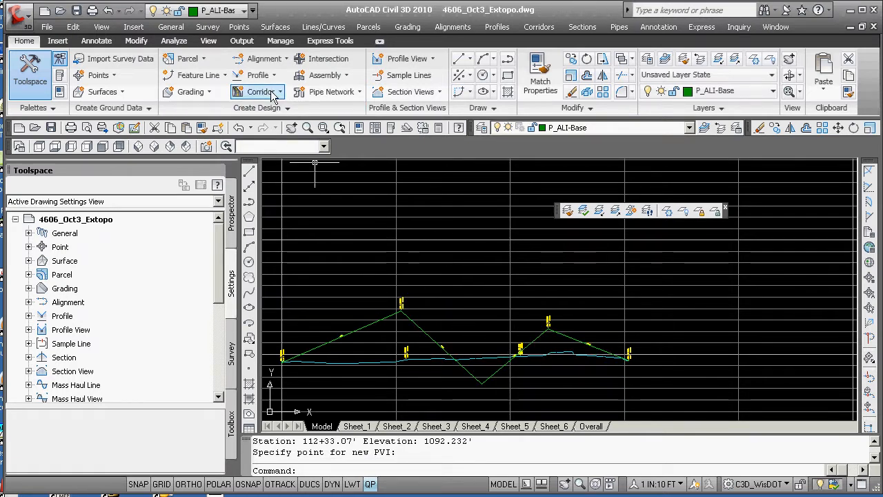
# Review the proposed profile's properties, including its profile data, design criteria and information
pyautogui.click(415, 321)
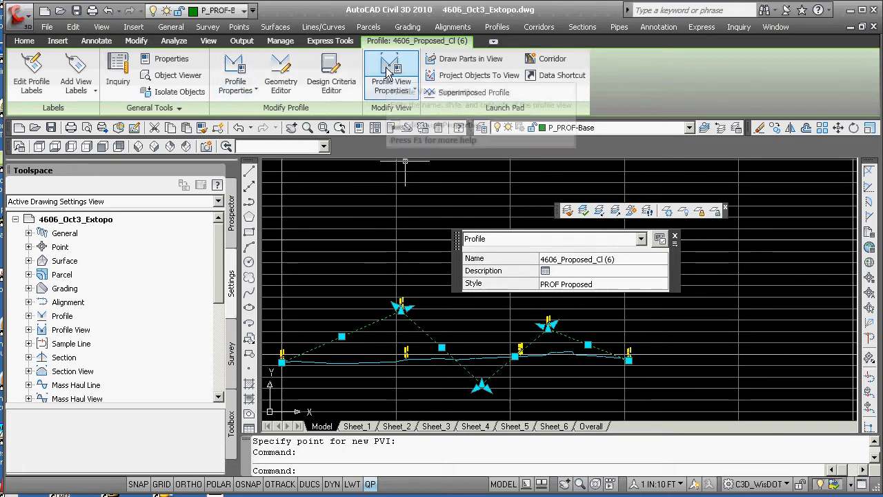
pyautogui.press('Escape')
pyautogui.press('Escape')
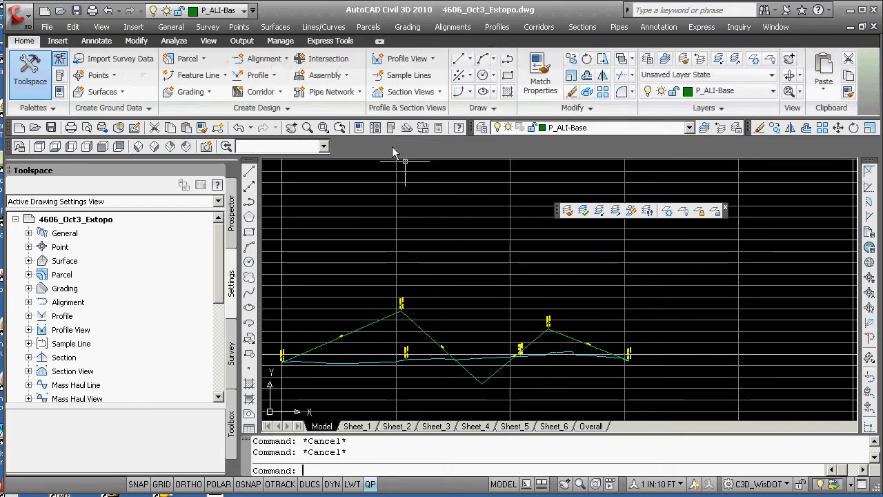
pyautogui.click(413, 320)
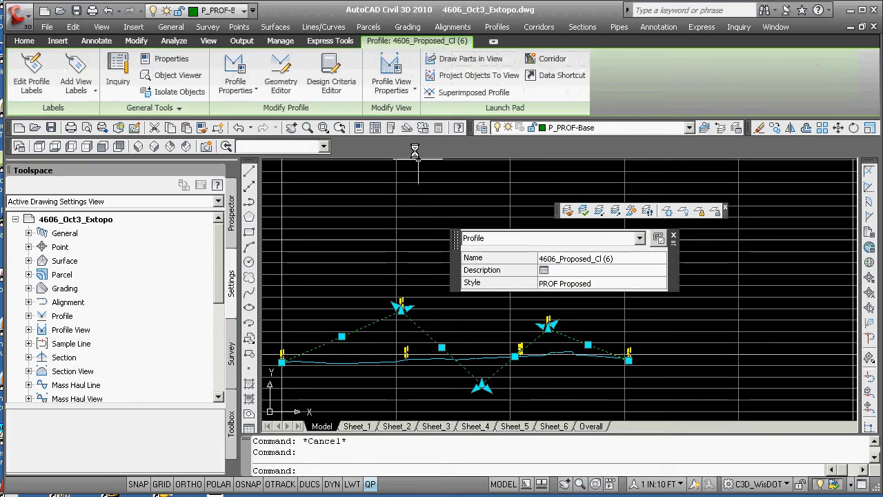
pyautogui.click(235, 74)
pyautogui.click(258, 91)
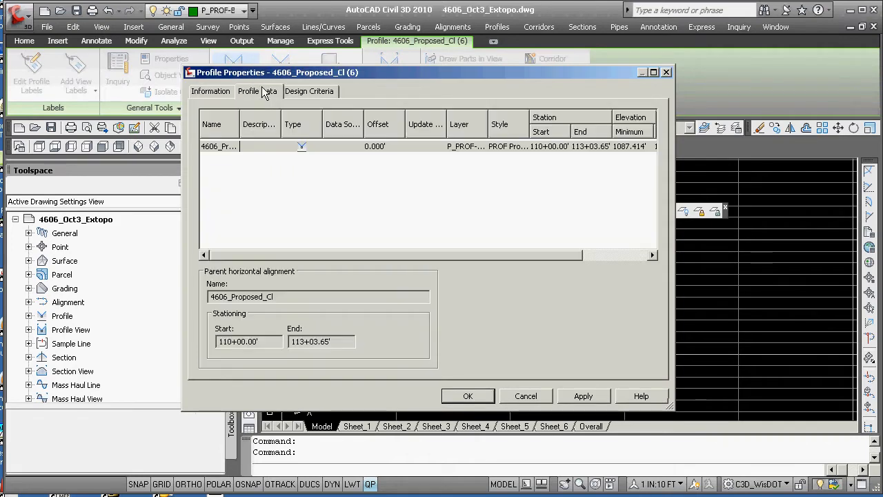
pyautogui.click(308, 94)
pyautogui.click(226, 94)
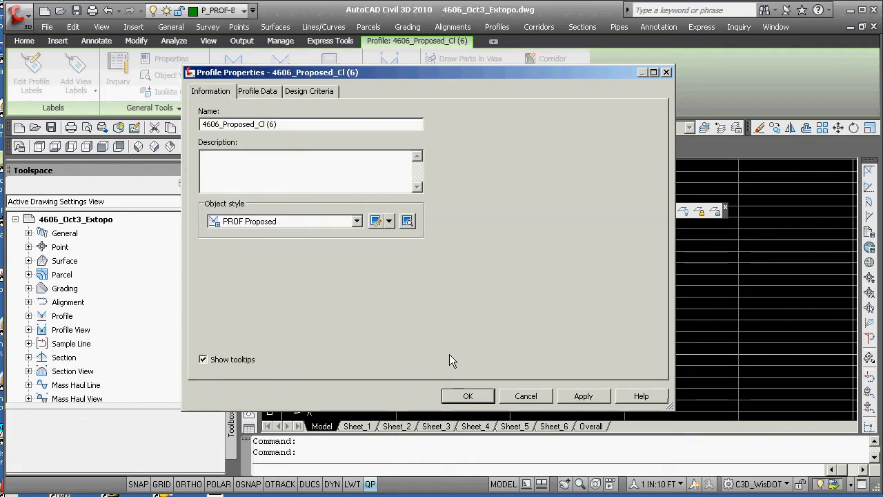
pyautogui.click(467, 396)
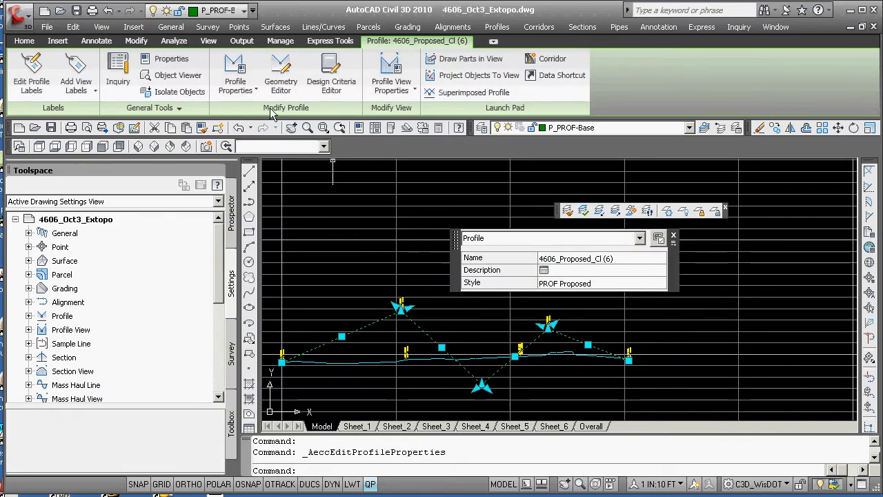
# Open the profile's Geometry Editor and review its PVI stations, elevations and grades in the grid view
pyautogui.click(280, 76)
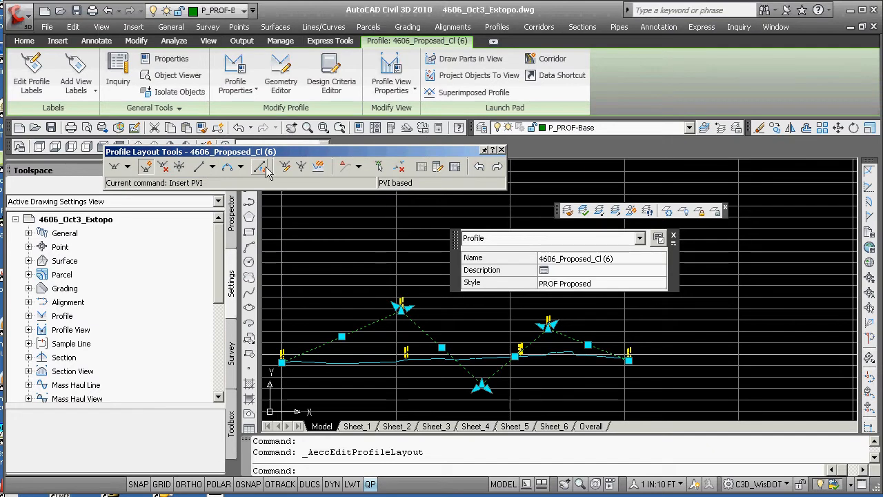
pyautogui.click(454, 168)
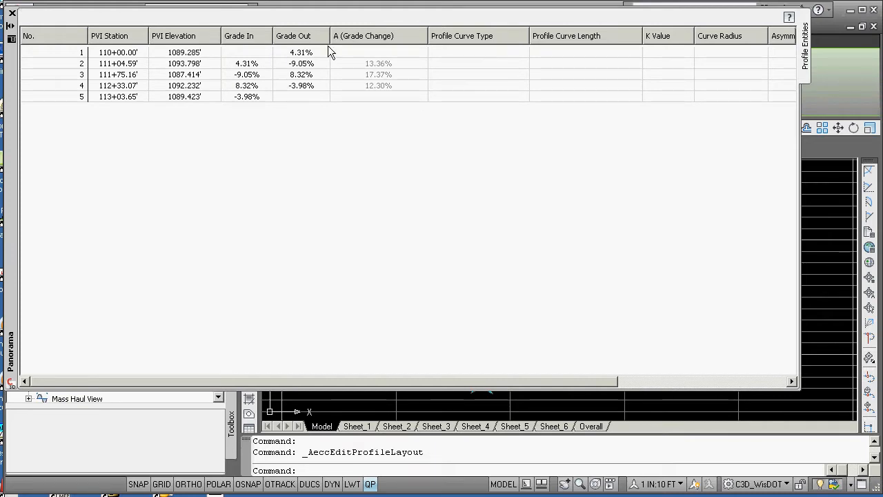
pyautogui.click(11, 13)
pyautogui.press('Escape')
pyautogui.press('Escape')
# Save a named view Overall_Profile by windowing around the whole profile view
pyautogui.scroll(-4, 446, 295)
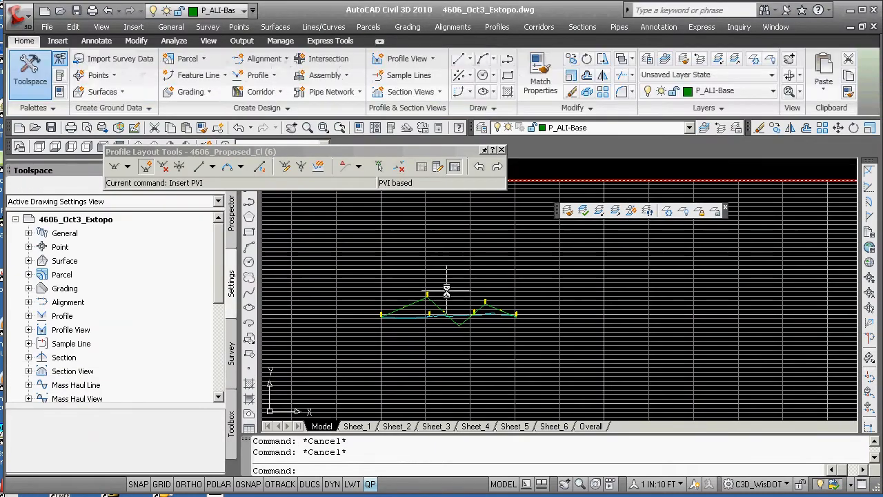
pyautogui.scroll(-2, 446, 295)
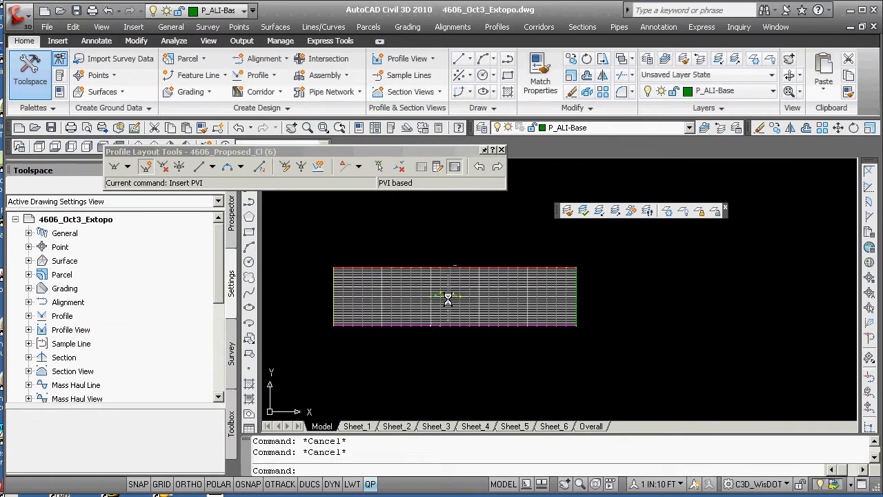
pyautogui.write('-V')
pyautogui.press('Return')
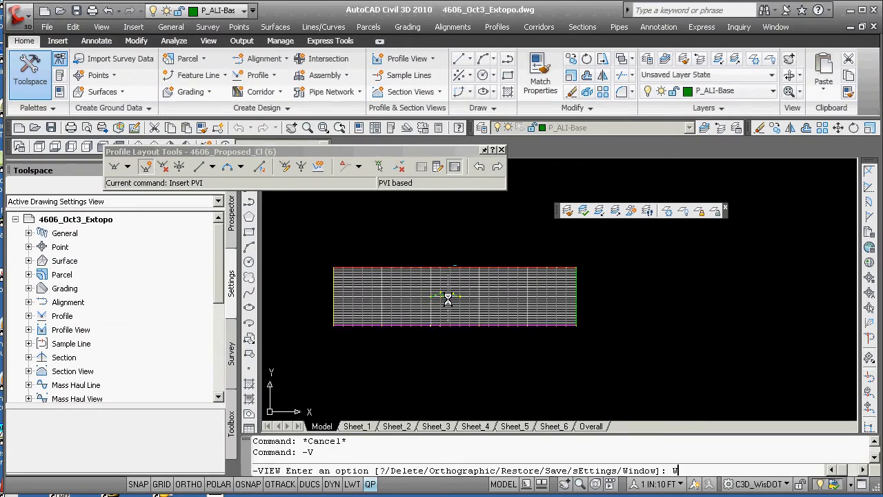
pyautogui.write('W')
pyautogui.press('Return')
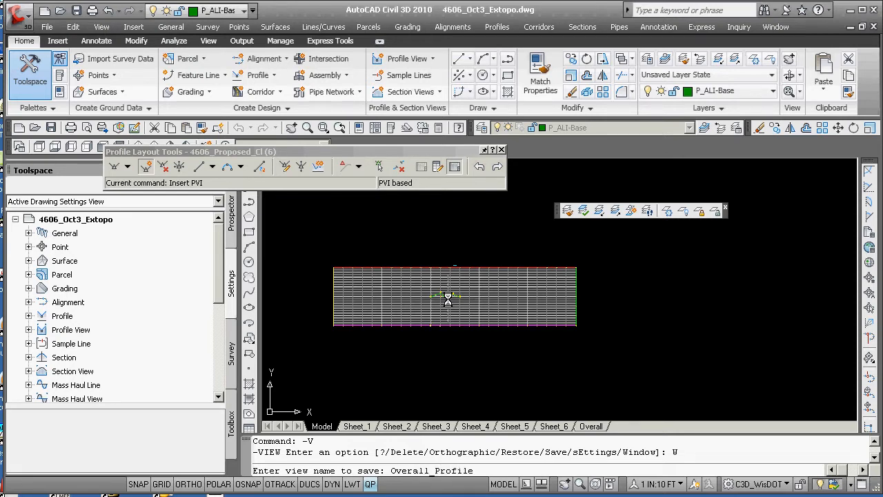
pyautogui.press('Return')
pyautogui.click(563, 260)
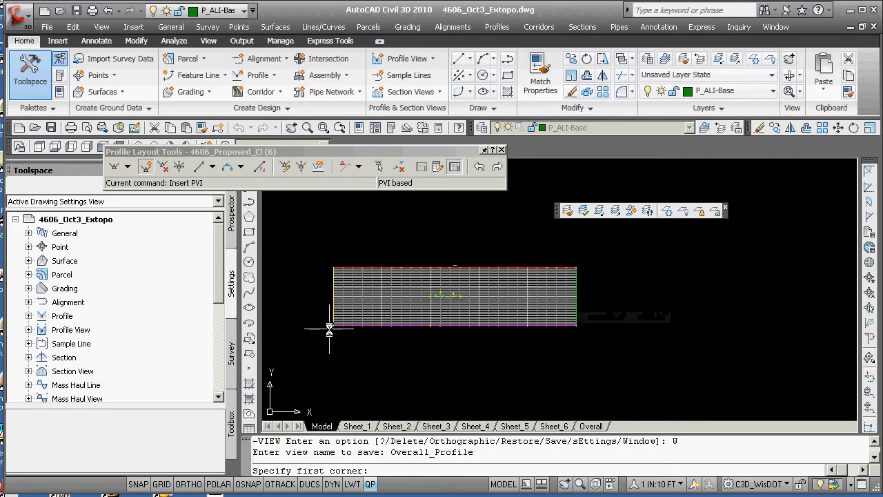
pyautogui.click(580, 262)
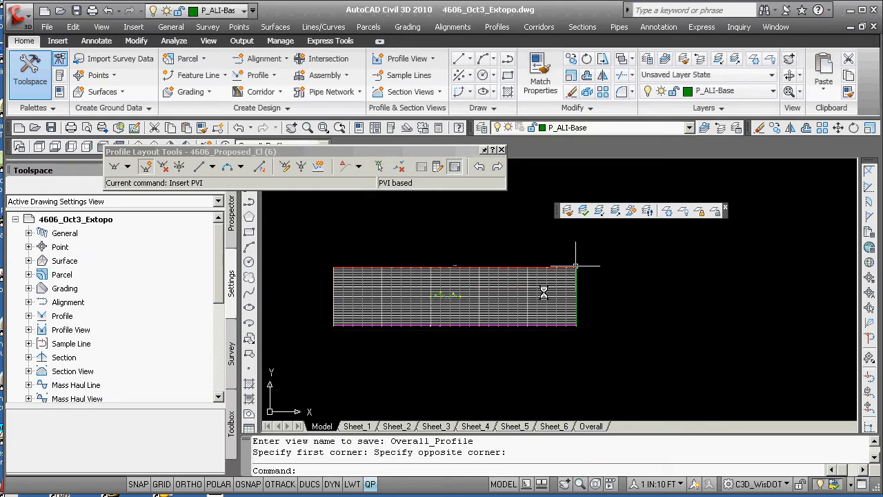
# Restore the overall named view from the View Manager
pyautogui.write('v')
pyautogui.press('Return')
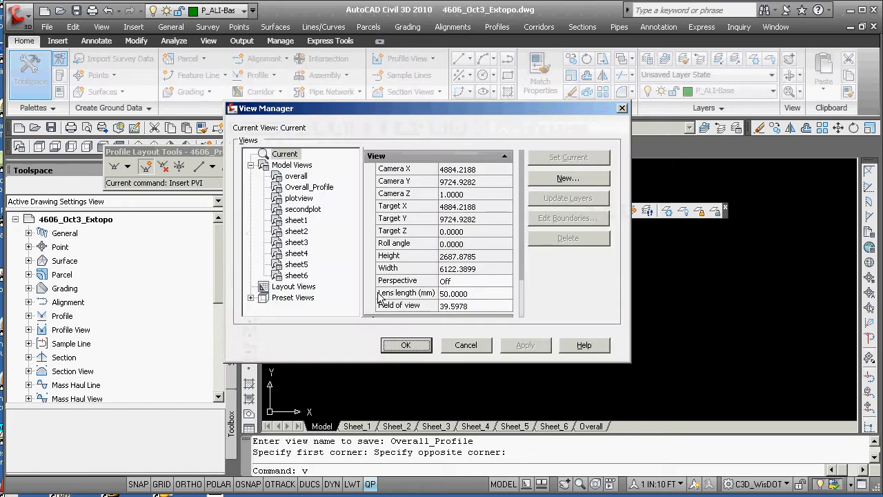
pyautogui.click(296, 177)
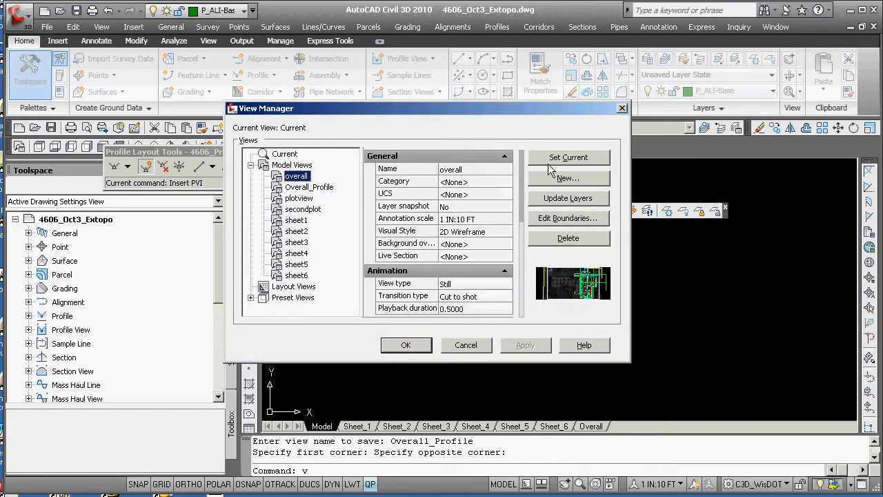
pyautogui.click(568, 157)
pyautogui.click(405, 344)
# Restore the Overall_Profile named view from the View Manager
pyautogui.write('v')
pyautogui.press('Return')
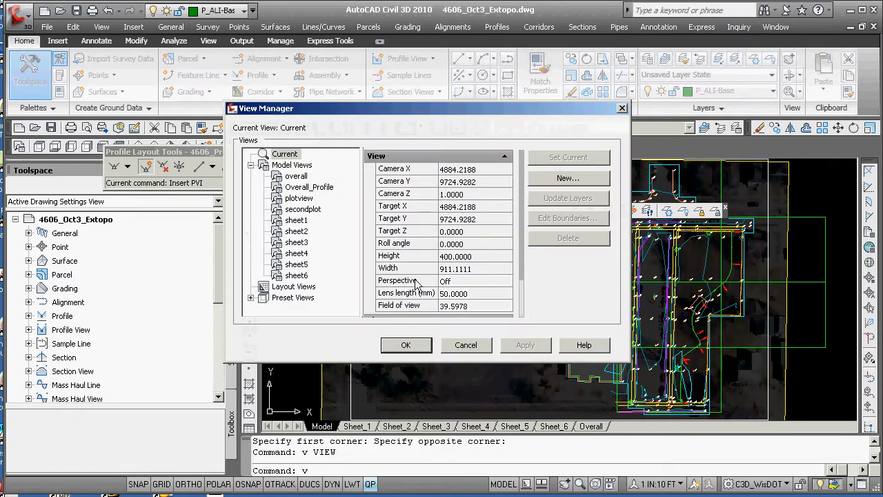
pyautogui.click(309, 187)
pyautogui.click(543, 164)
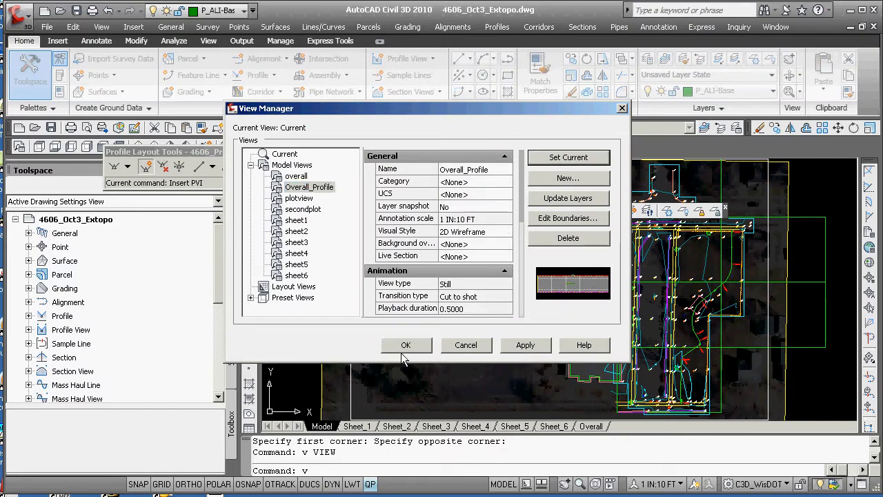
pyautogui.click(405, 345)
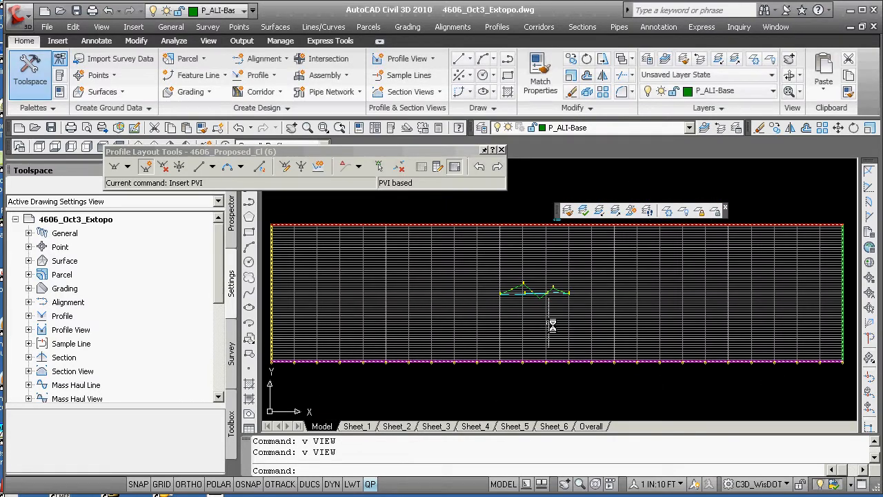
pyautogui.scroll(4, 539, 310)
pyautogui.scroll(-4, 477, 293)
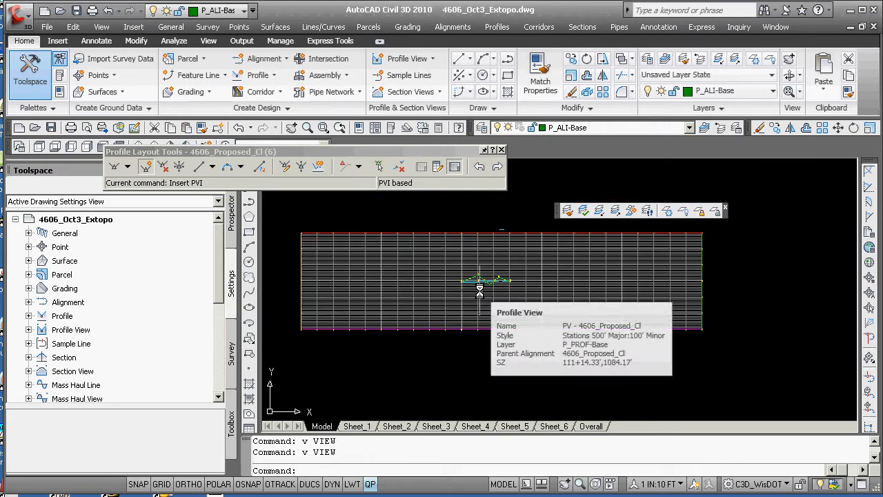
# Zoom to center 0,0 with height 100, then create a new assembly with its baseline at 0,20
pyautogui.scroll(-2, 387, 284)
pyautogui.write('z')
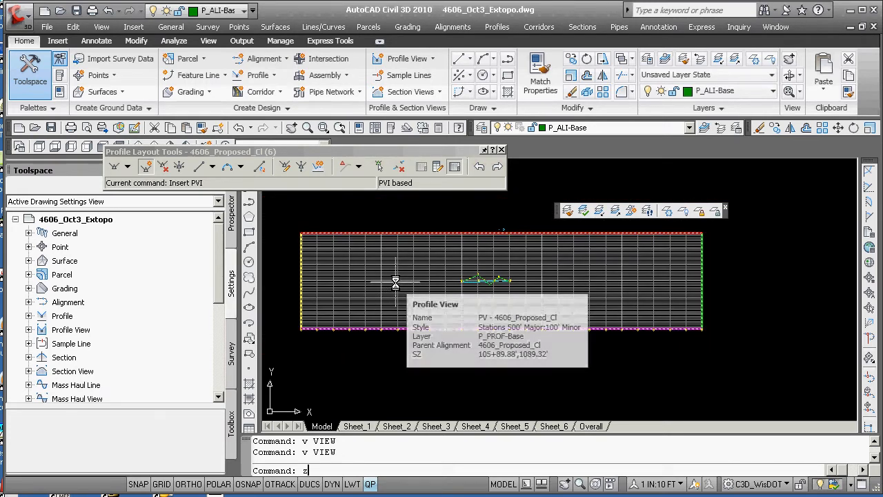
pyautogui.press('Return')
pyautogui.write('c')
pyautogui.press('Return')
pyautogui.write('0,0')
pyautogui.press('Return')
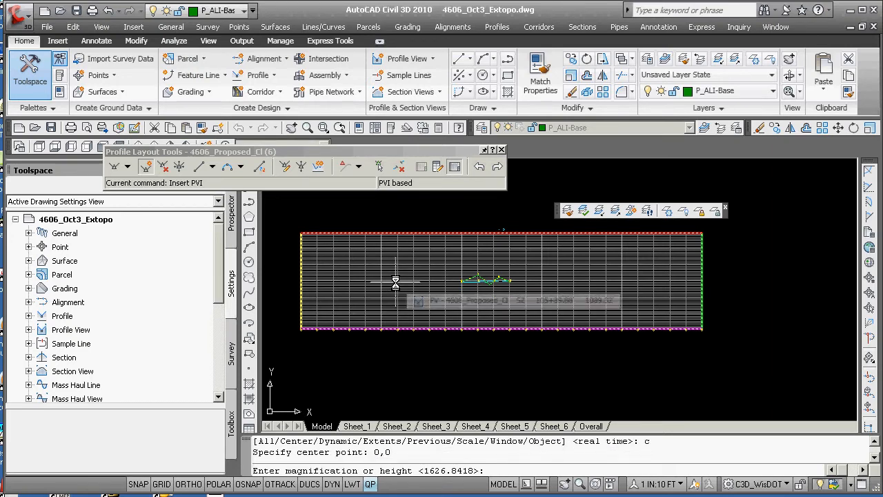
pyautogui.write('100')
pyautogui.press('Return')
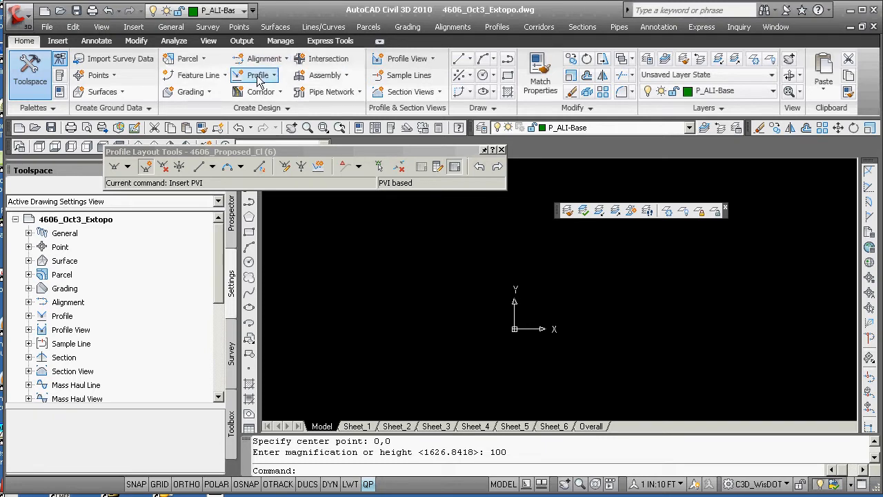
pyautogui.click(322, 76)
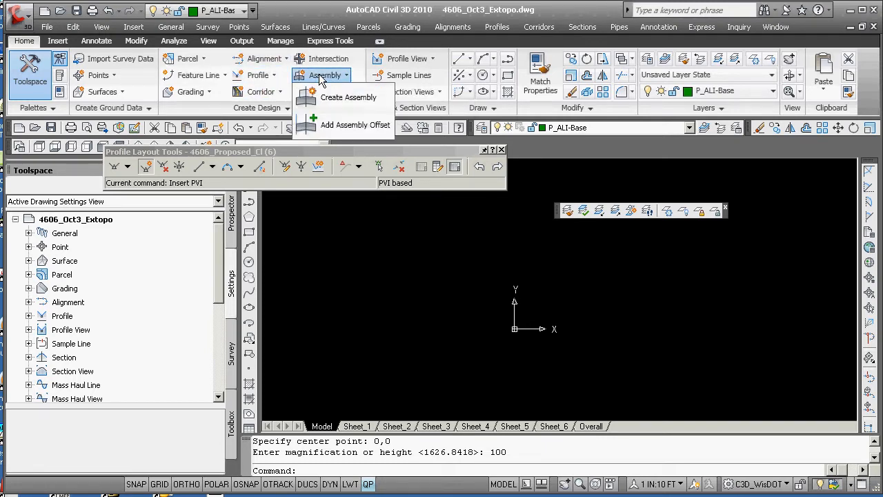
pyautogui.click(335, 94)
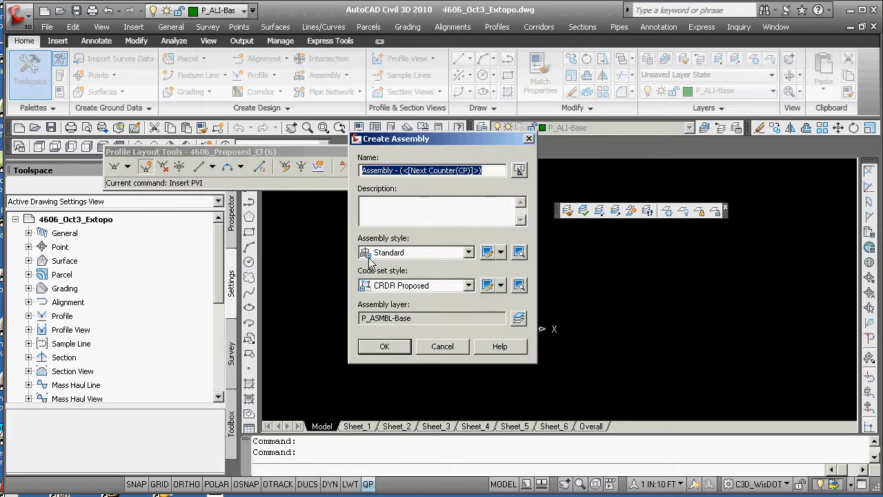
pyautogui.click(385, 345)
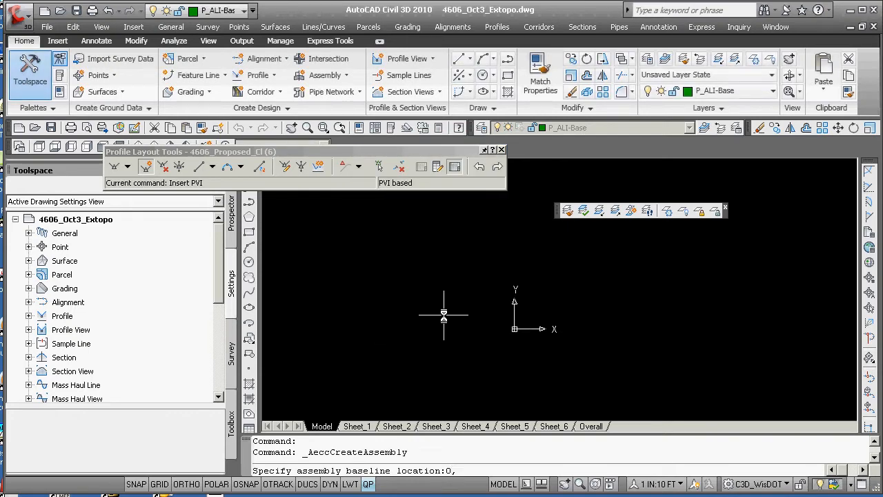
pyautogui.write('0,20')
pyautogui.press('Return')
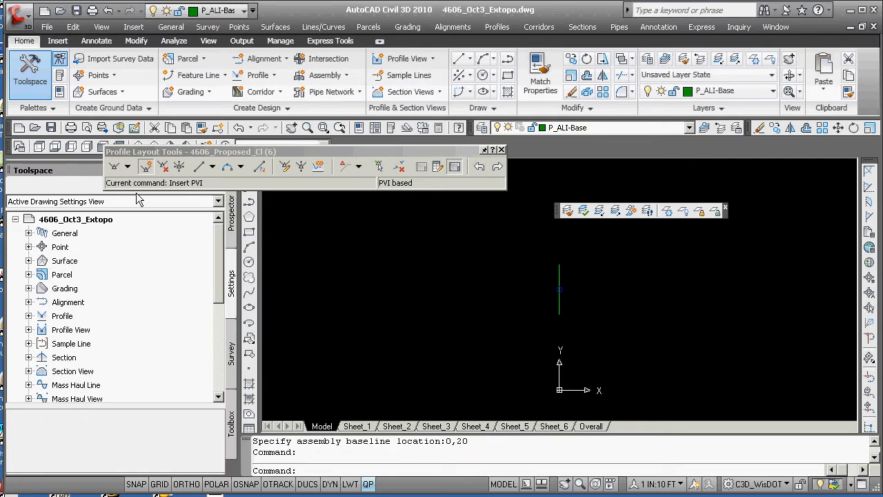
# Open the tool palettes and attach a BasicLane subassembly to the right of the assembly baseline
pyautogui.click(62, 75)
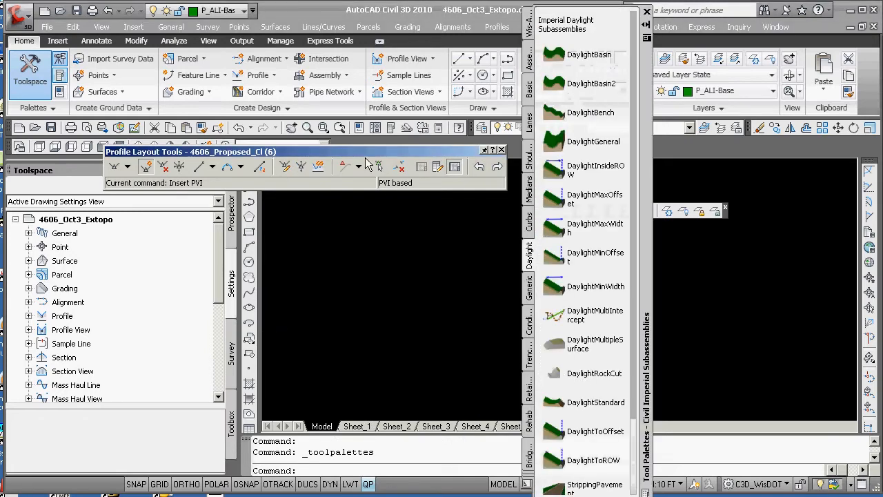
pyautogui.moveTo(645, 151); pyautogui.dragTo(389, 125)
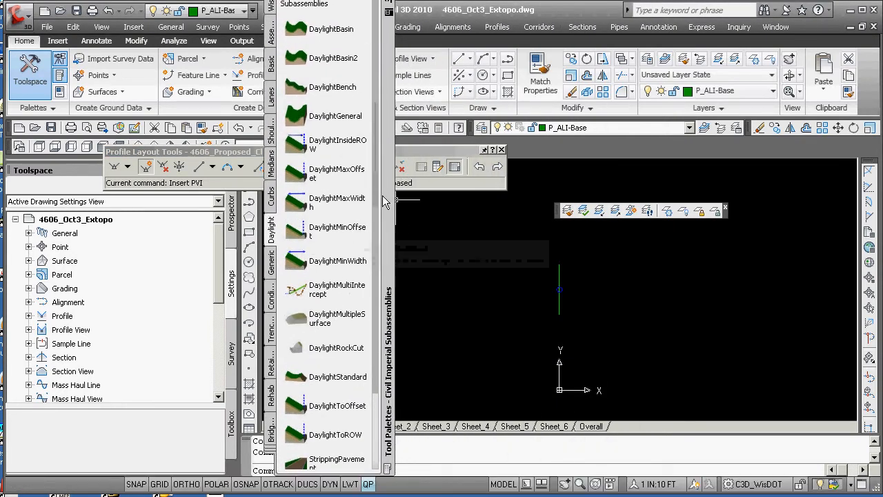
pyautogui.click(273, 96)
pyautogui.click(272, 66)
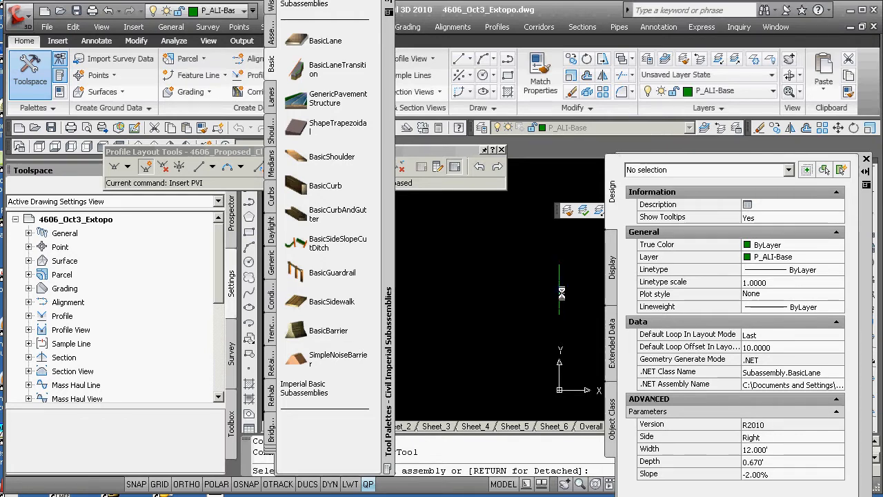
pyautogui.click(557, 281)
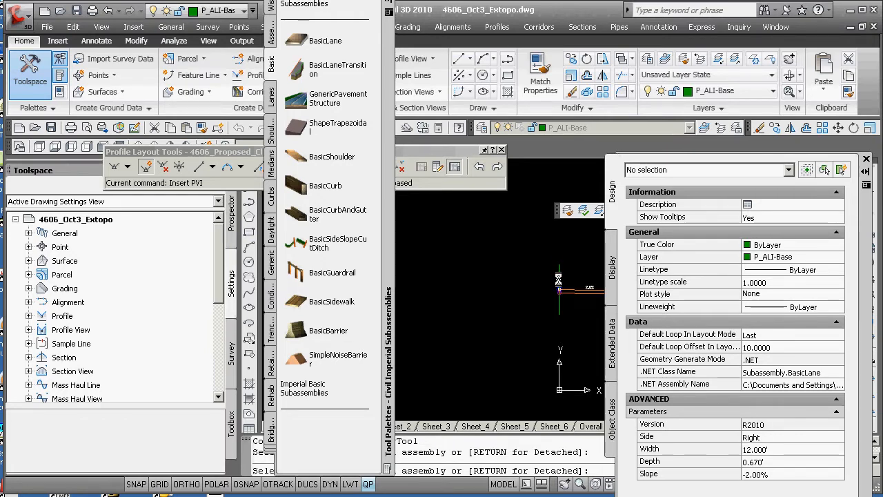
pyautogui.click(866, 159)
pyautogui.scroll(5, 620, 299)
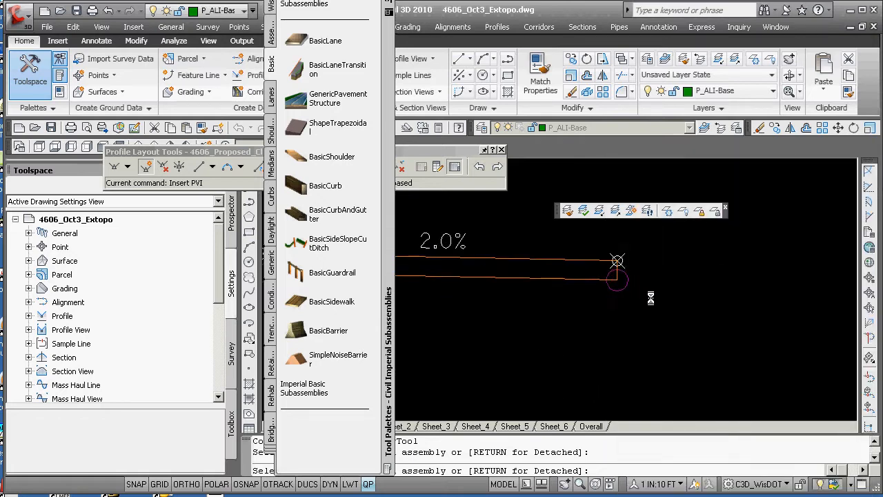
pyautogui.scroll(-3, 651, 298)
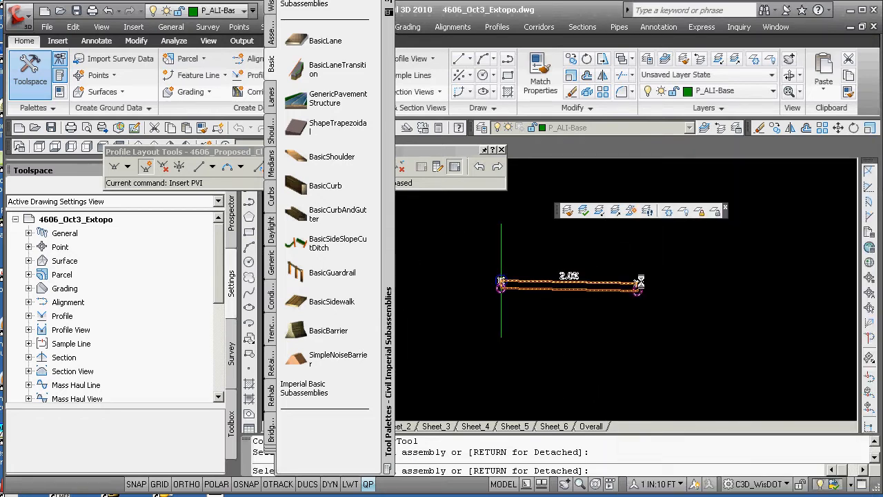
# Attach a BasicCurbAndGutter subassembly to the outer edge of the lane
pyautogui.click(300, 220)
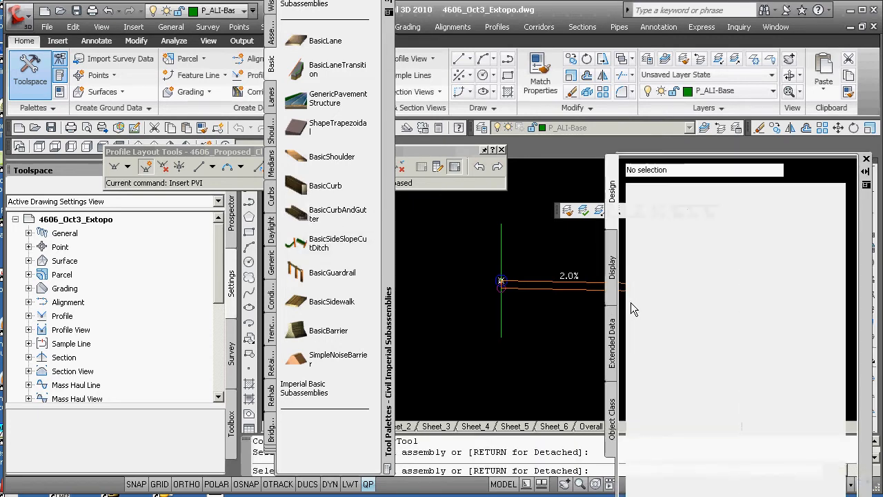
pyautogui.scroll(-3, 554, 321)
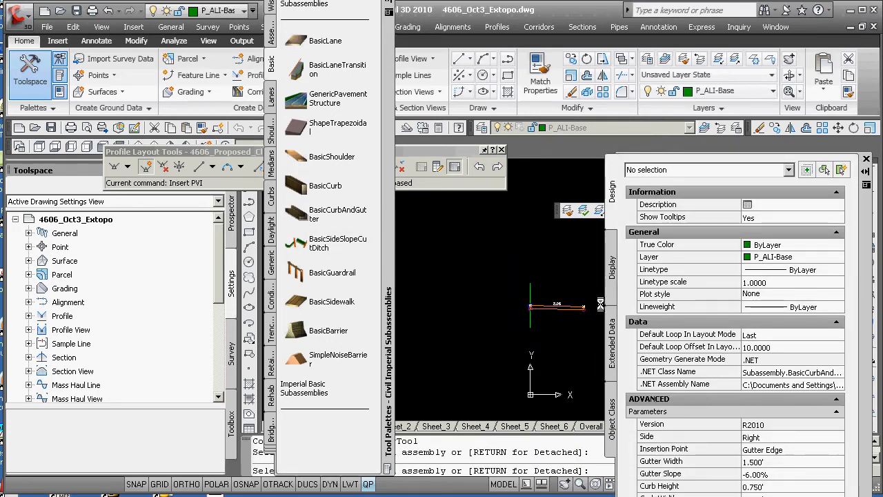
pyautogui.scroll(5, 601, 304)
pyautogui.click(483, 321)
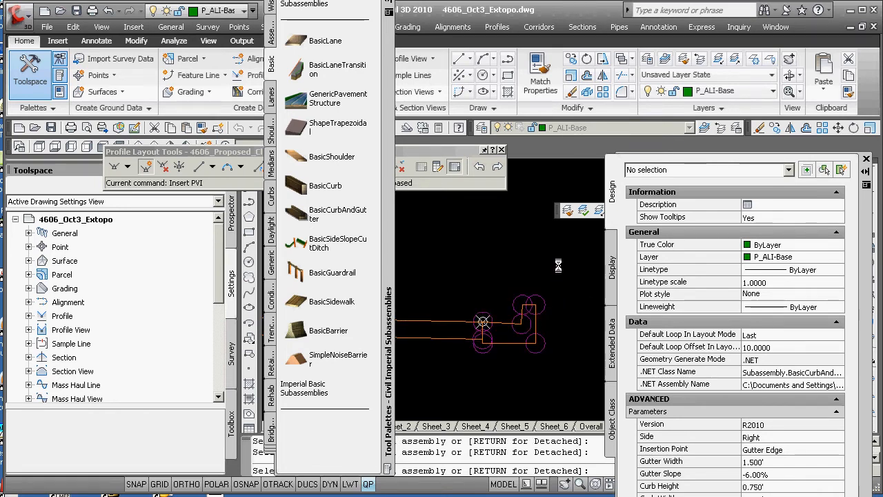
pyautogui.press('Escape')
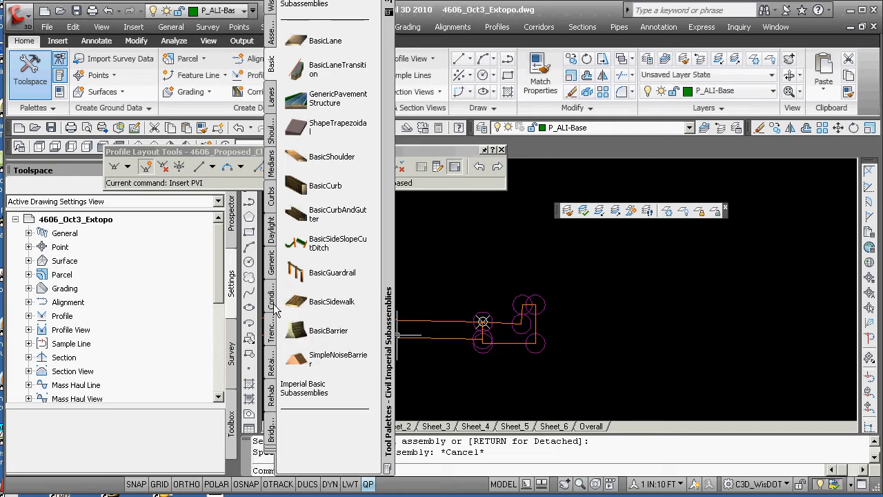
# Attach a BasicSidewalk subassembly to the back of the curb
pyautogui.click(315, 301)
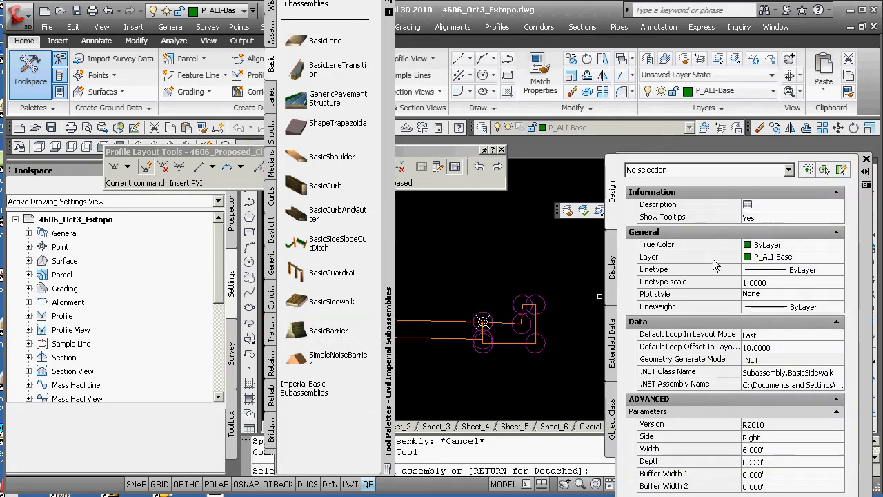
pyautogui.click(536, 301)
pyautogui.scroll(-5, 502, 303)
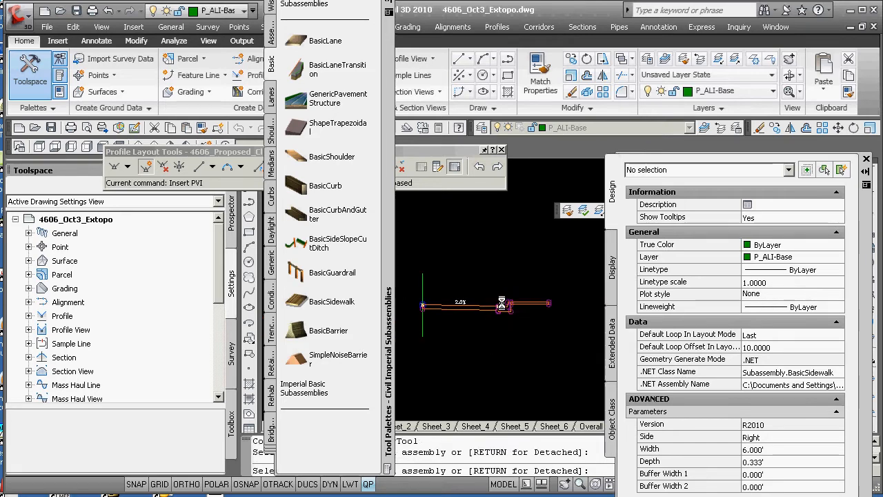
pyautogui.press('Escape')
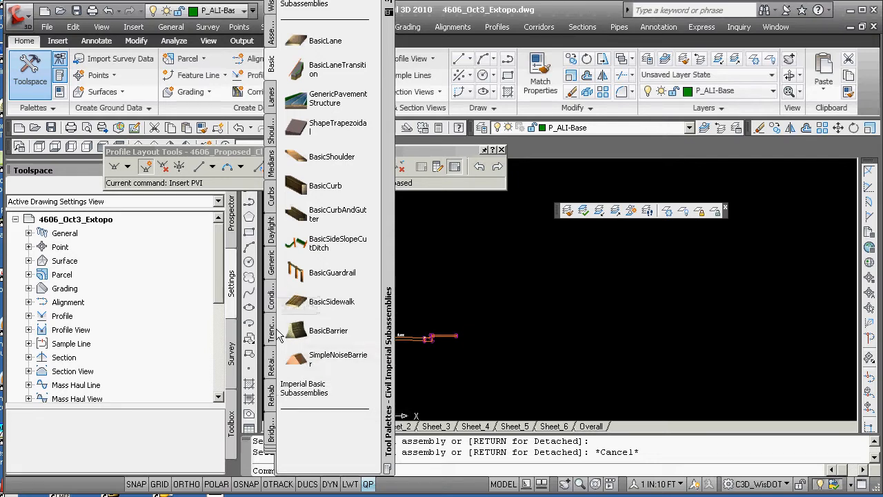
# Switch to the Daylight subassemblies and attach a DaylightGeneral subassembly to the outer end of the sidewalk
pyautogui.click(274, 455)
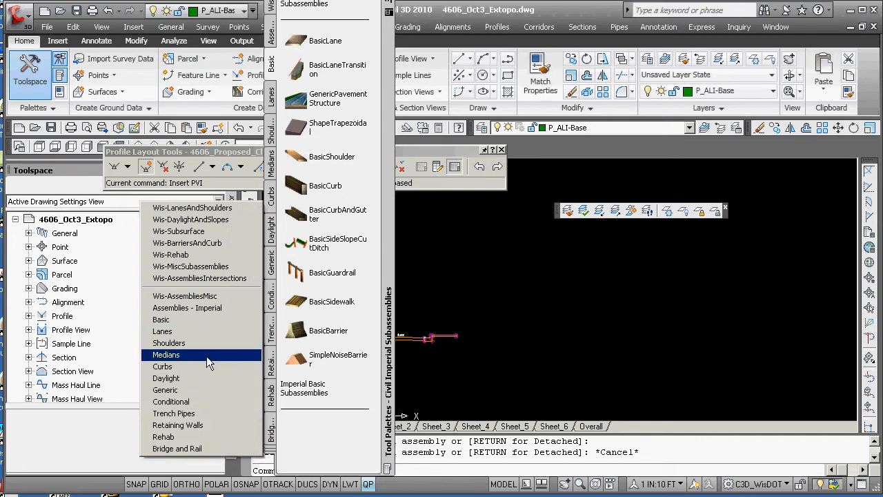
pyautogui.click(200, 223)
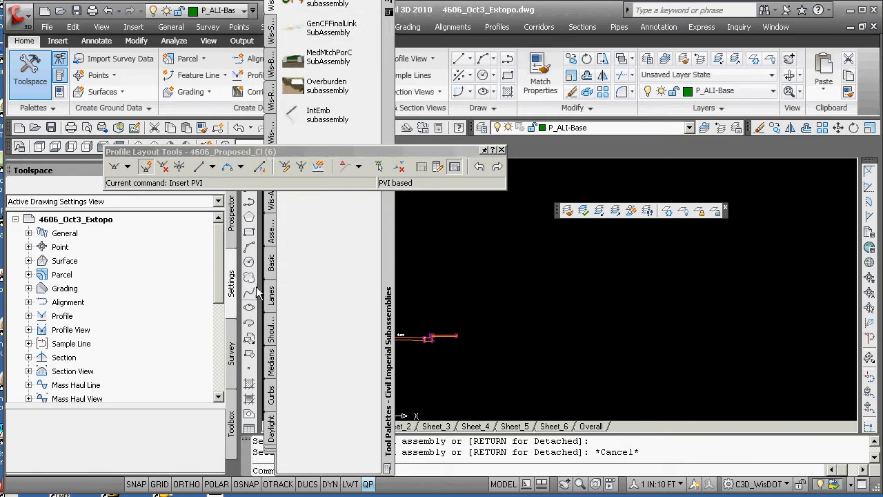
pyautogui.click(272, 434)
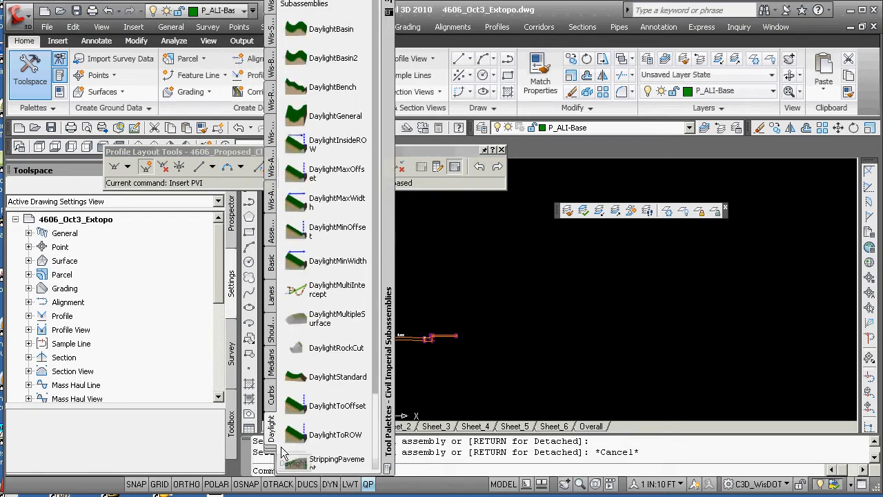
pyautogui.click(312, 118)
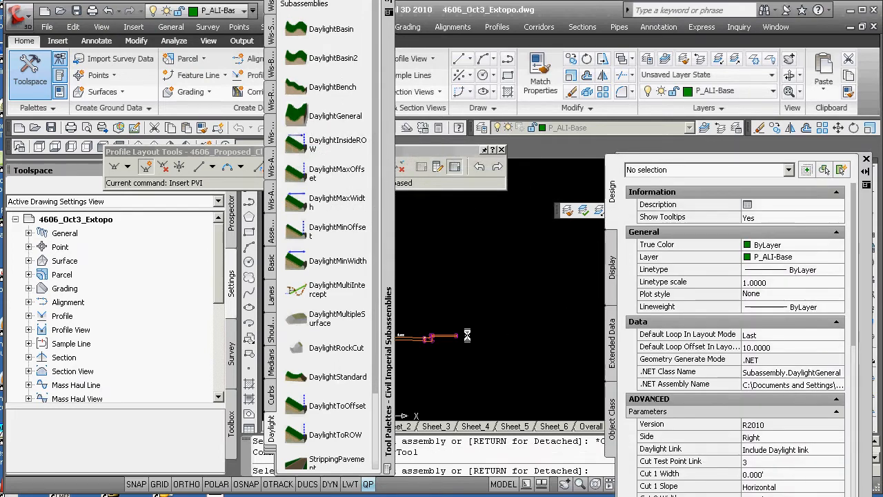
pyautogui.click(473, 314)
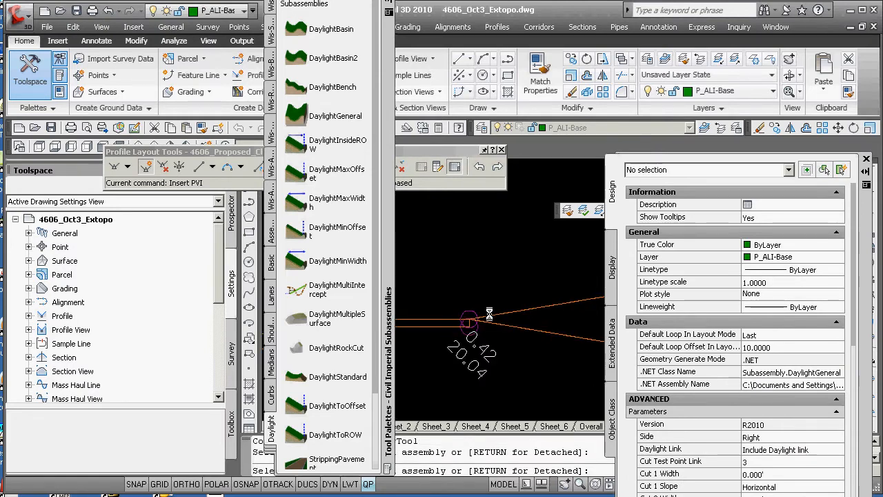
pyautogui.press('Escape')
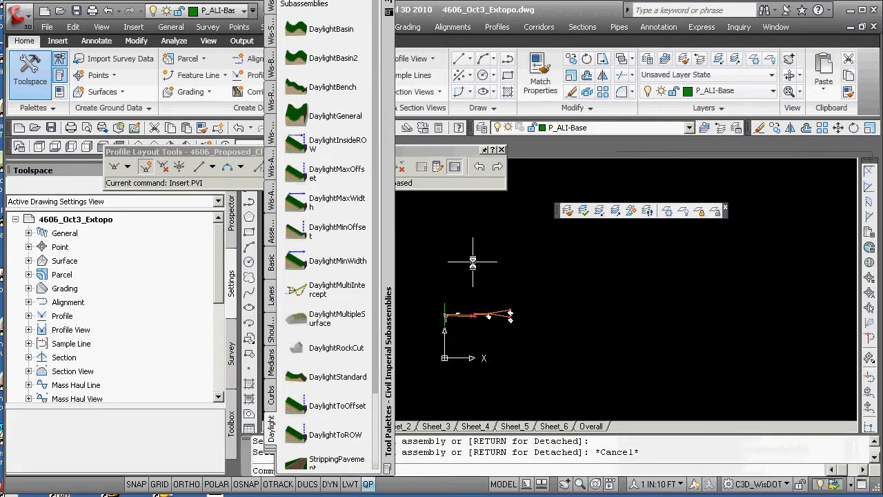
# Close the tool palettes and the Profile Layout Tools toolbar
pyautogui.click(387, 10)
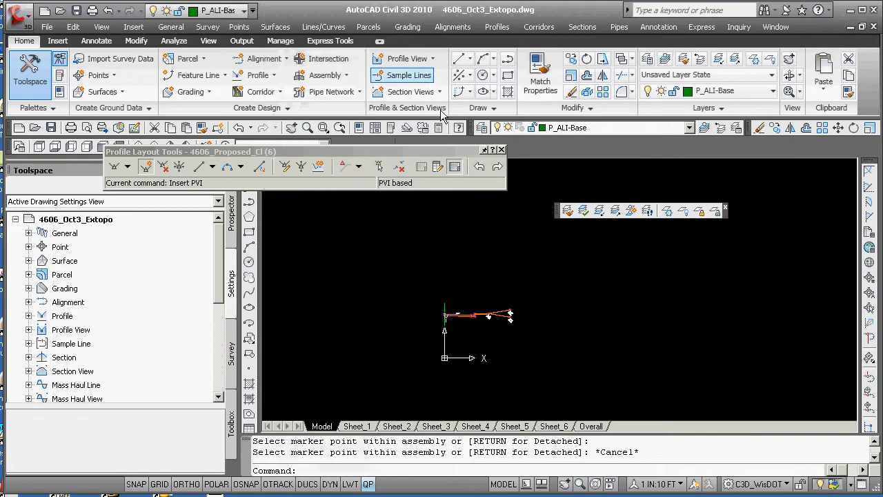
pyautogui.click(500, 150)
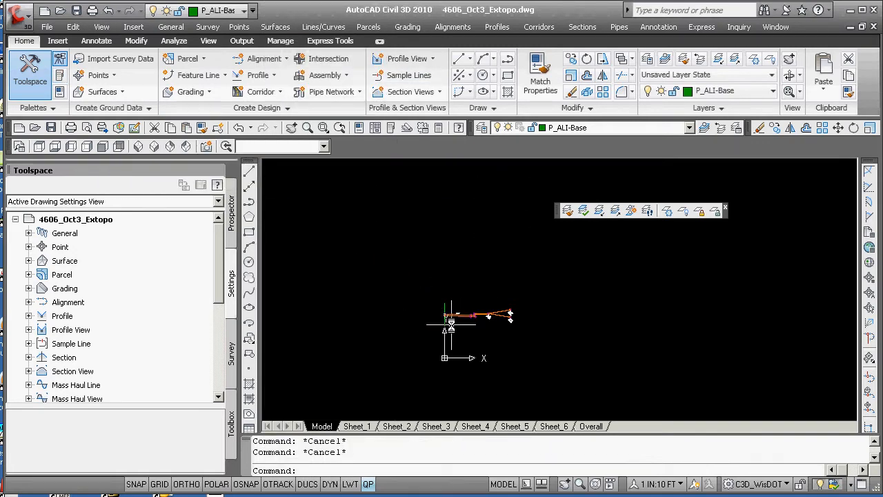
pyautogui.scroll(2, 449, 324)
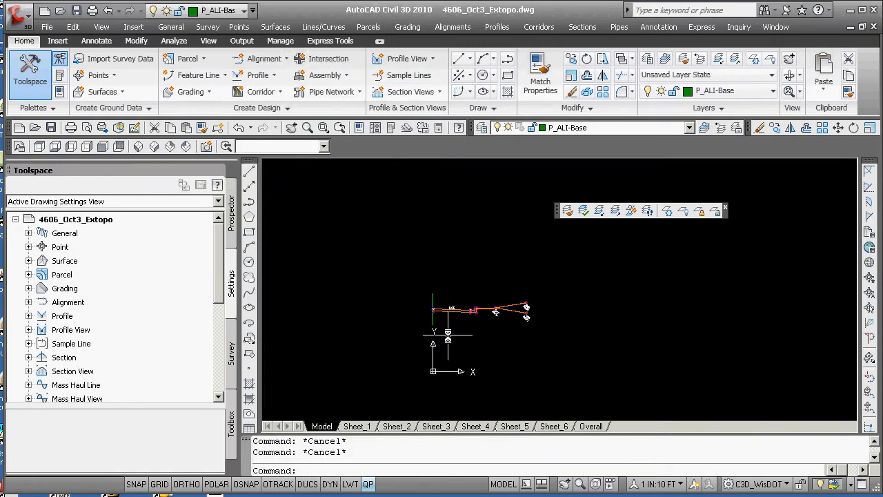
pyautogui.scroll(4, 458, 324)
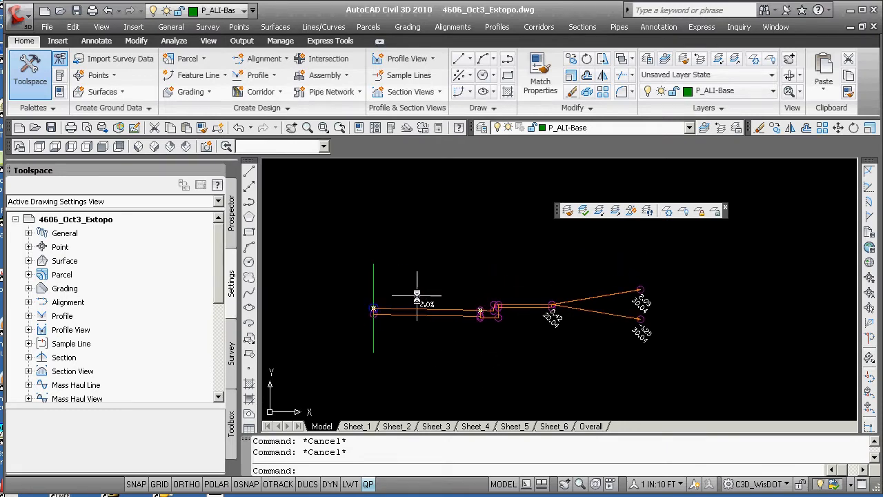
pyautogui.click(374, 287)
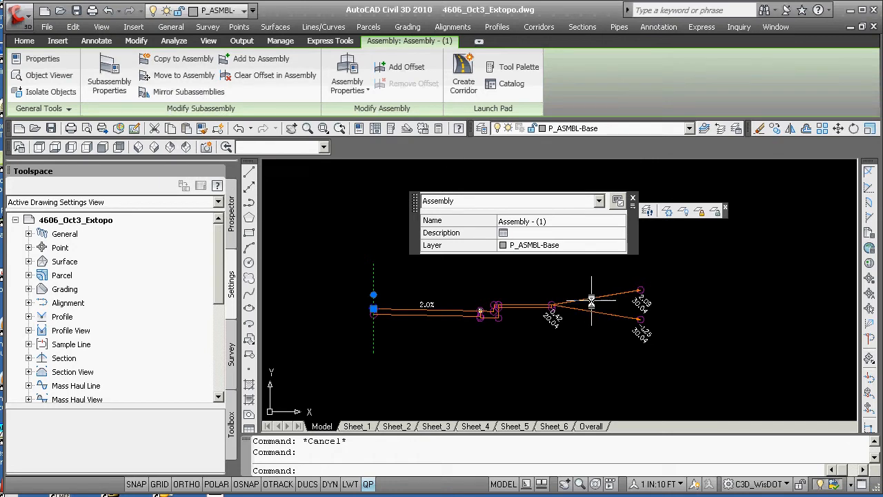
pyautogui.click(189, 92)
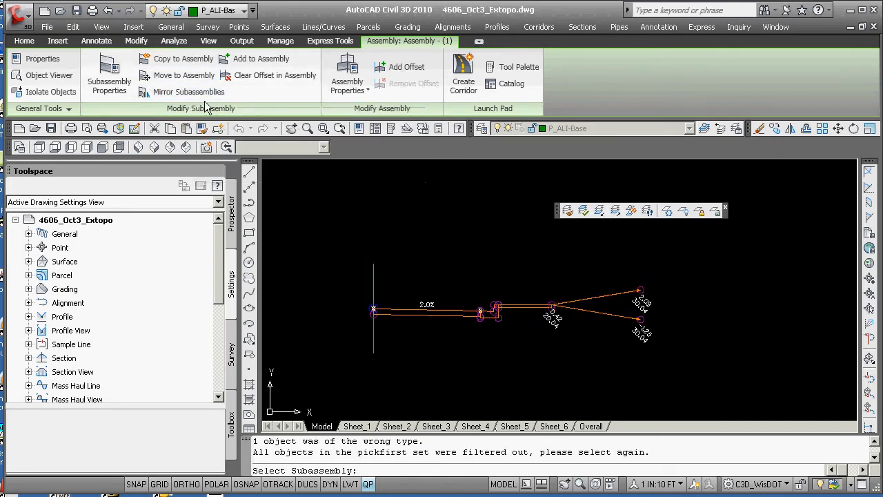
pyautogui.click(375, 298)
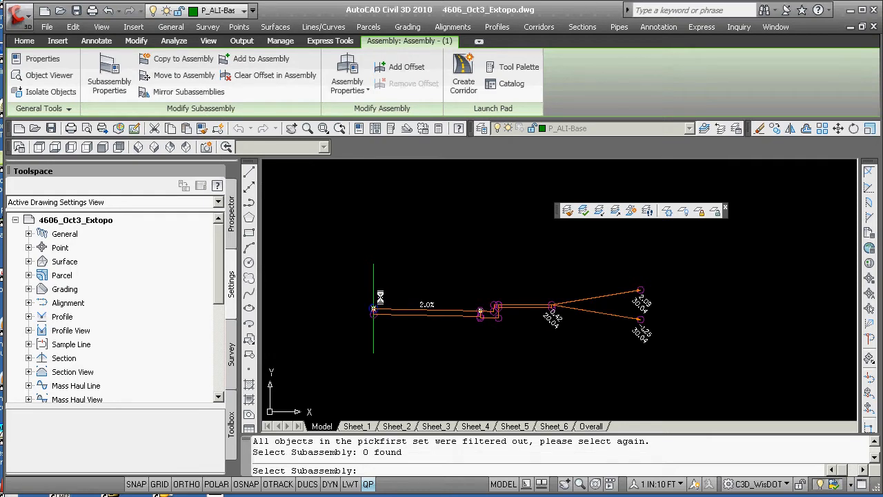
pyautogui.press('Return')
pyautogui.click(375, 301)
pyautogui.scroll(-4, 381, 307)
pyautogui.scroll(3, 417, 310)
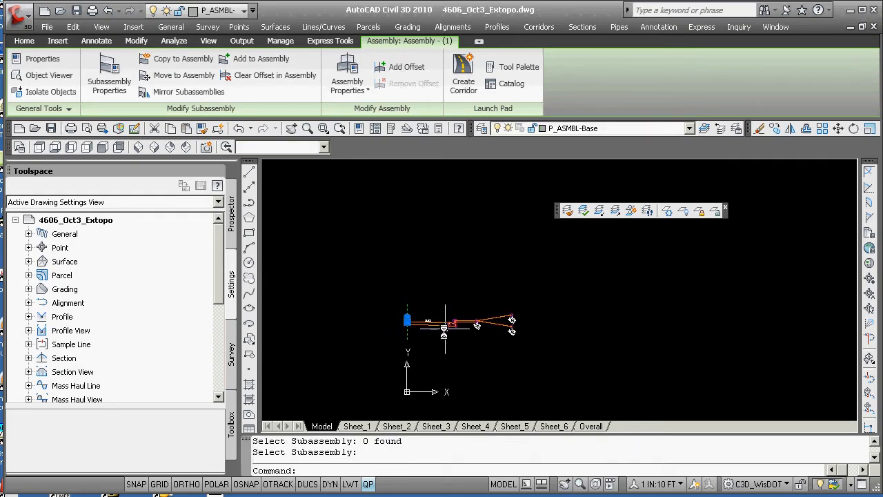
# Select the lane, curb, sidewalk and daylight subassemblies and mirror them to the other side of the assembly baseline
pyautogui.click(560, 311)
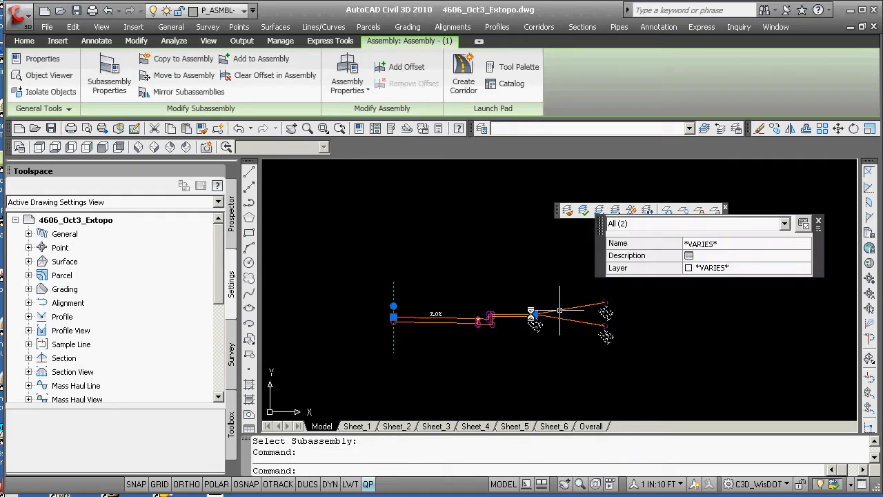
pyautogui.click(510, 316)
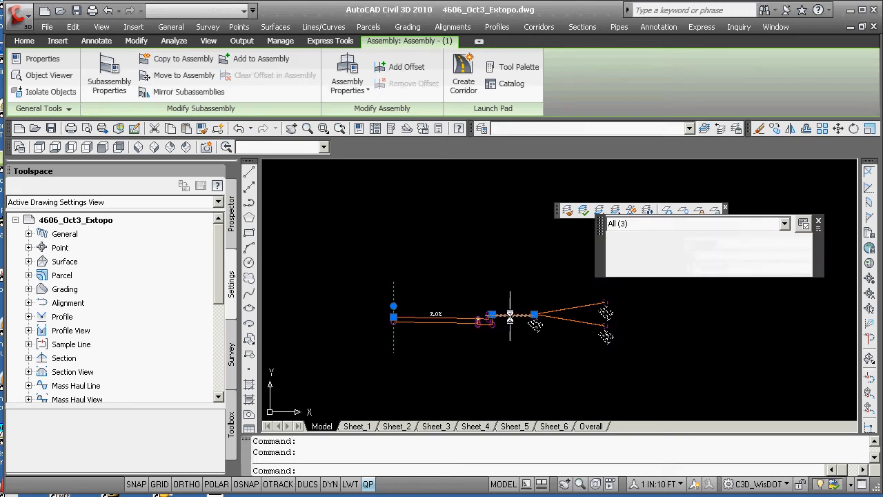
pyautogui.click(449, 318)
pyautogui.scroll(2, 478, 336)
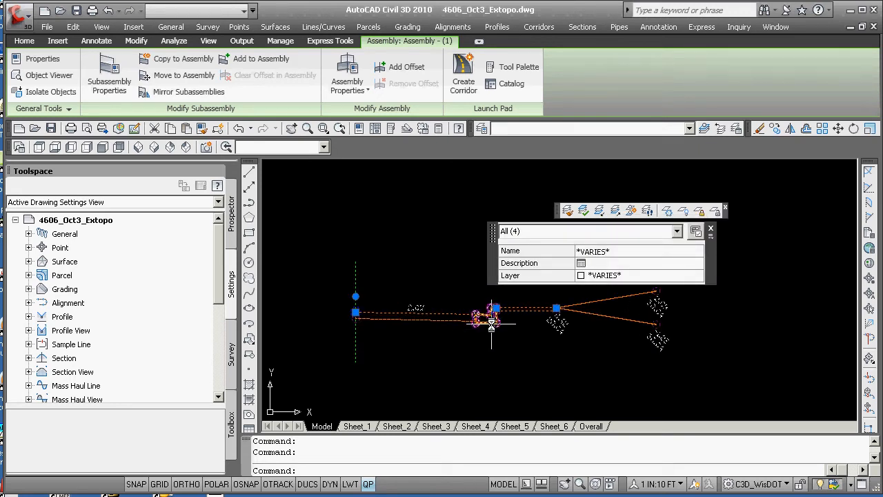
pyautogui.click(491, 318)
pyautogui.click(159, 95)
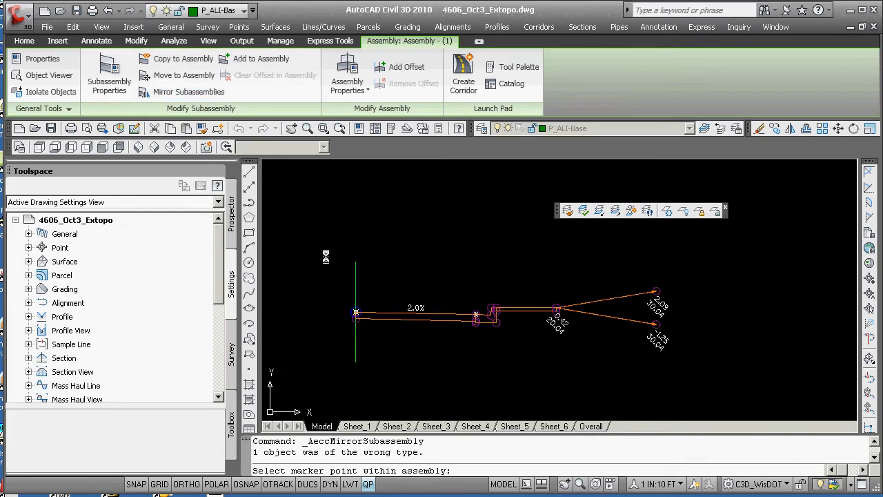
pyautogui.click(355, 313)
pyautogui.scroll(-3, 347, 306)
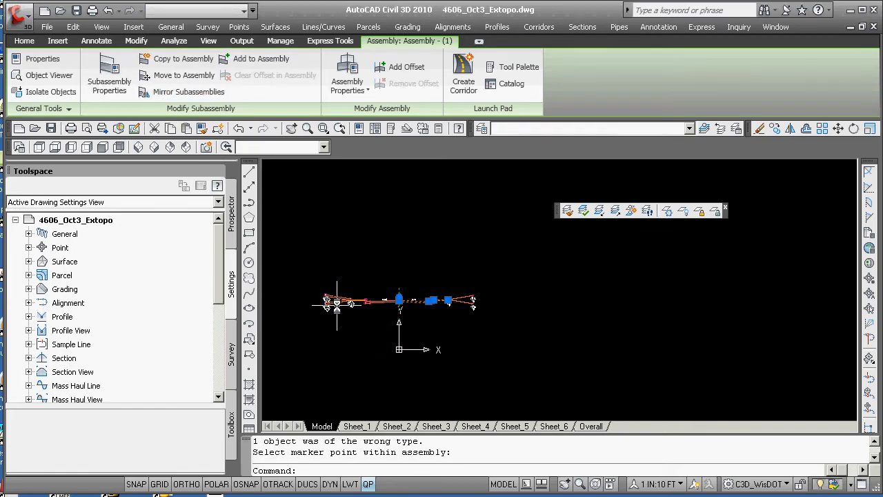
pyautogui.press('Escape')
pyautogui.scroll(4, 365, 313)
pyautogui.scroll(-2, 367, 319)
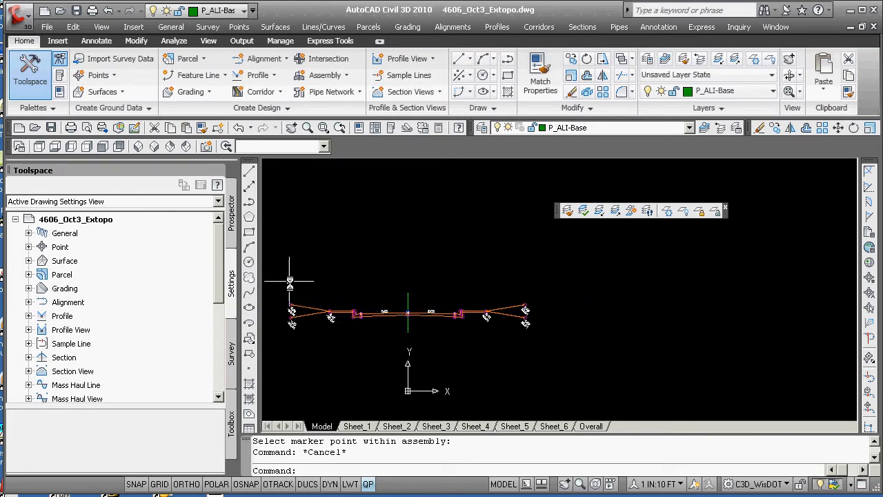
# Open the assembly's properties from the Prospector tree and review the right BasicLane input values without applying changes
pyautogui.click(234, 234)
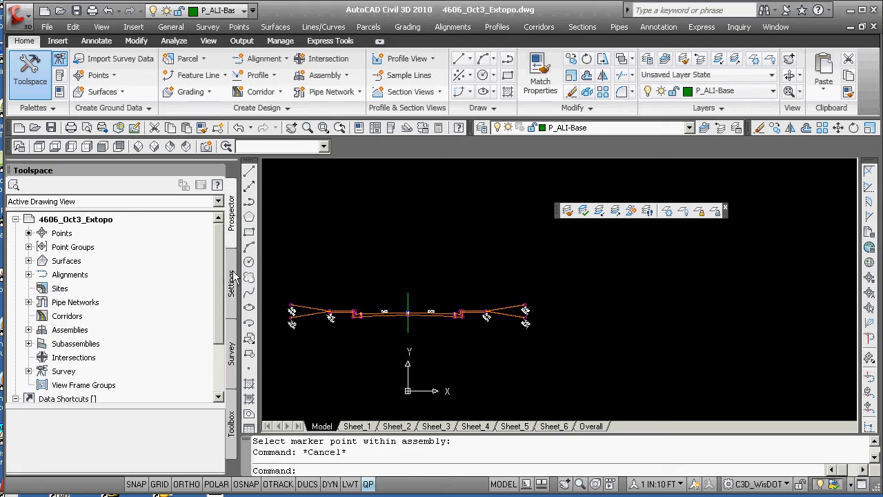
pyautogui.click(28, 344)
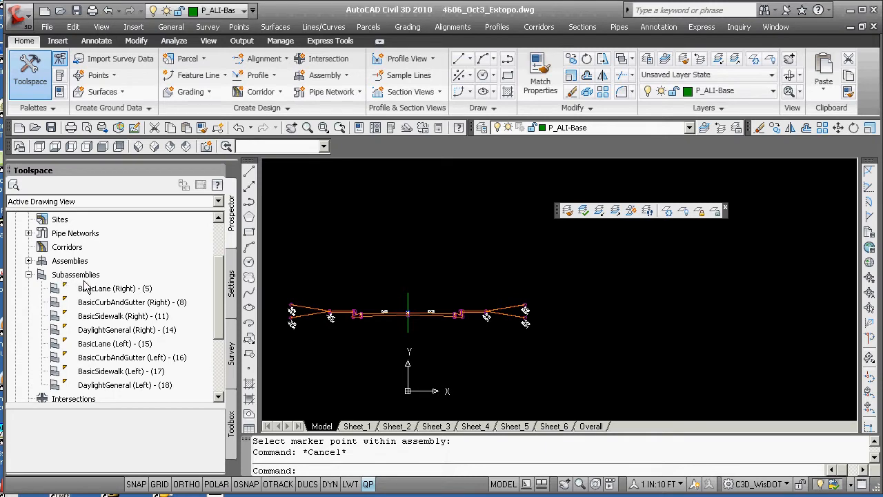
pyautogui.click(28, 275)
pyautogui.click(28, 260)
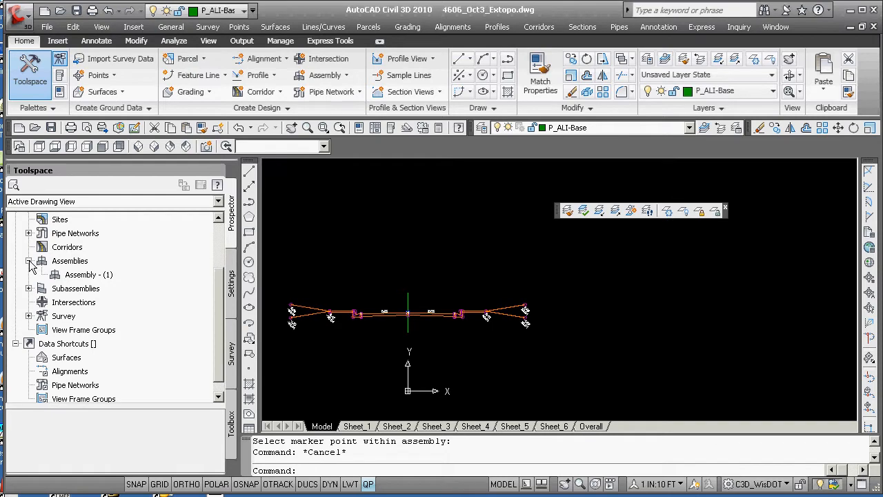
pyautogui.rightClick(75, 275)
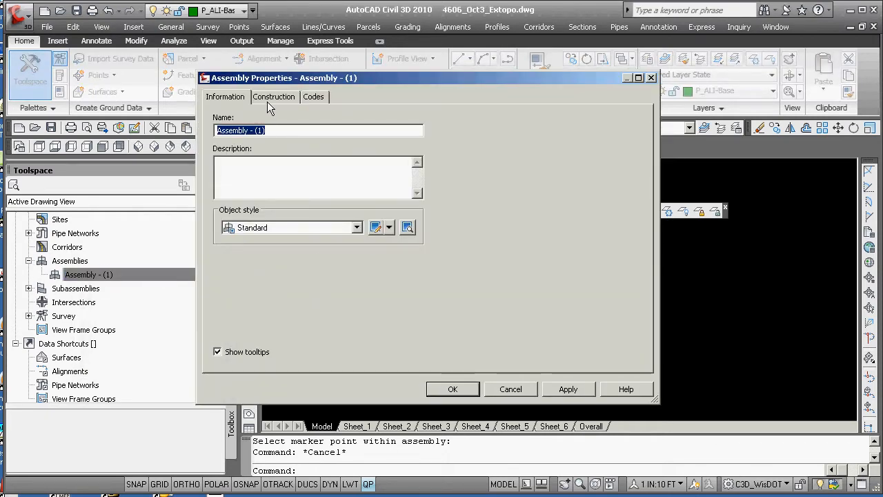
pyautogui.click(279, 98)
pyautogui.click(307, 152)
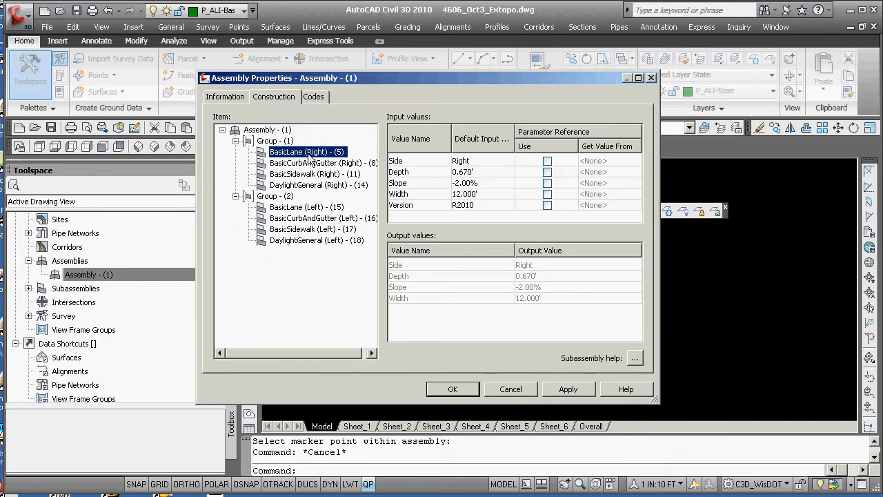
pyautogui.click(466, 183)
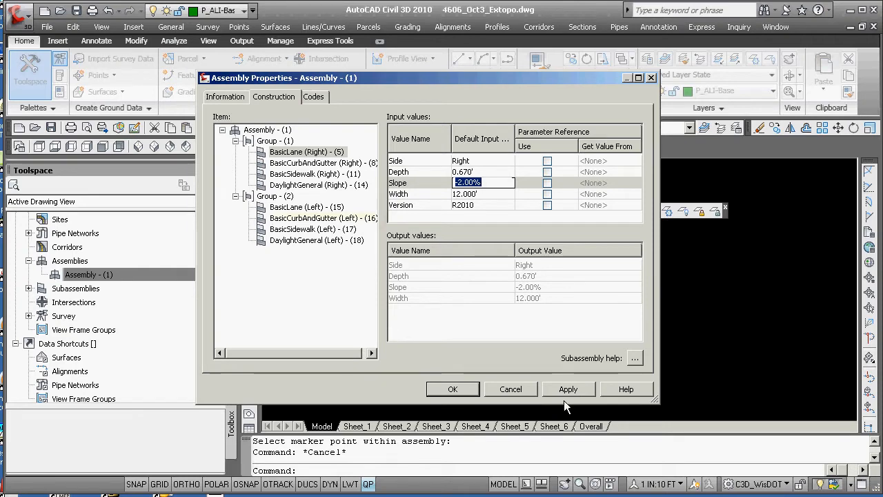
pyautogui.click(511, 389)
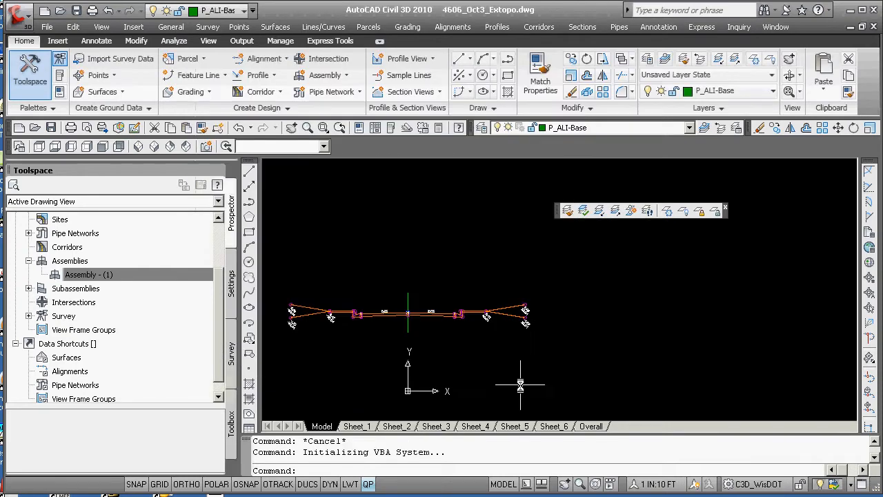
# In the assembly properties, set the right BasicLane width to 2'
pyautogui.rightClick(86, 276)
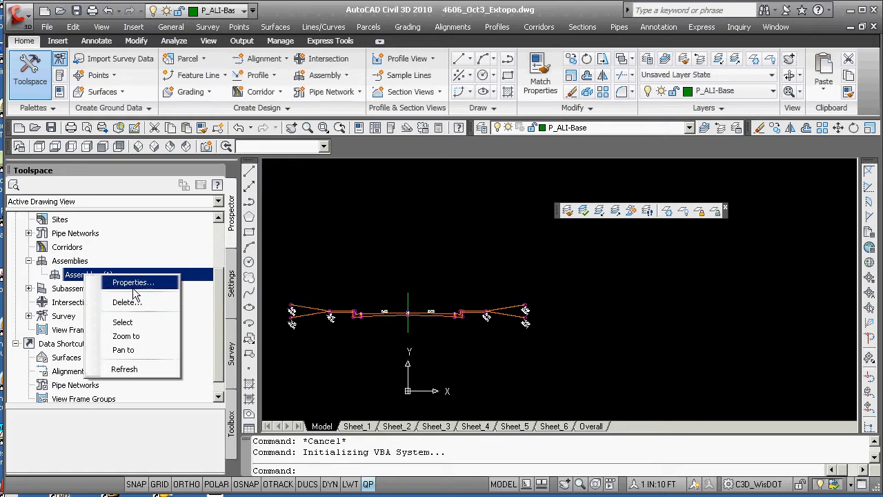
pyautogui.click(132, 283)
pyautogui.click(275, 97)
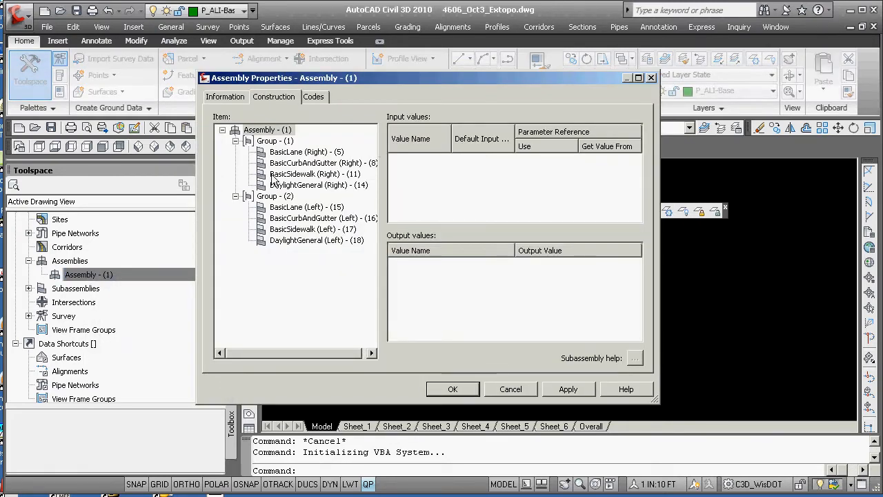
pyautogui.click(307, 155)
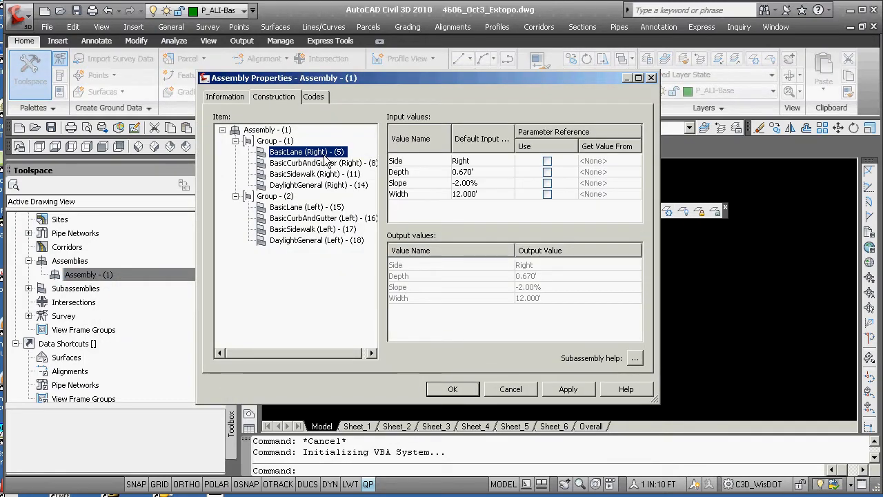
pyautogui.click(464, 194)
pyautogui.click(459, 196)
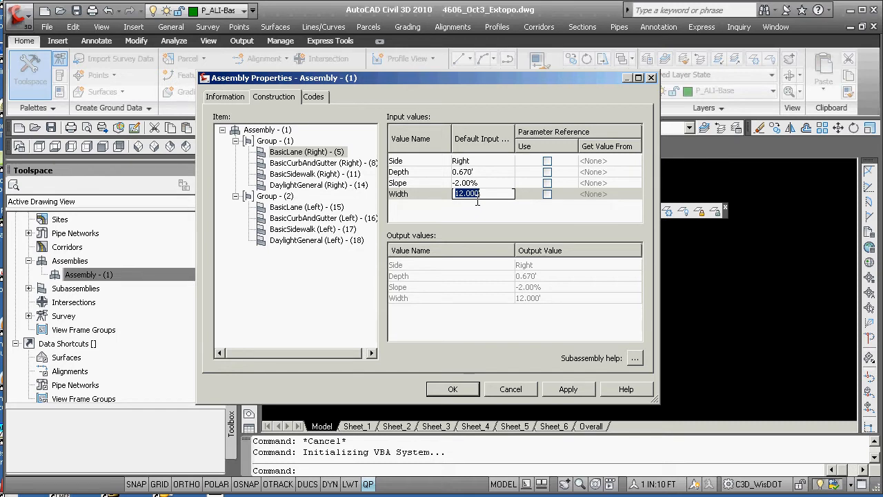
pyautogui.write('2')
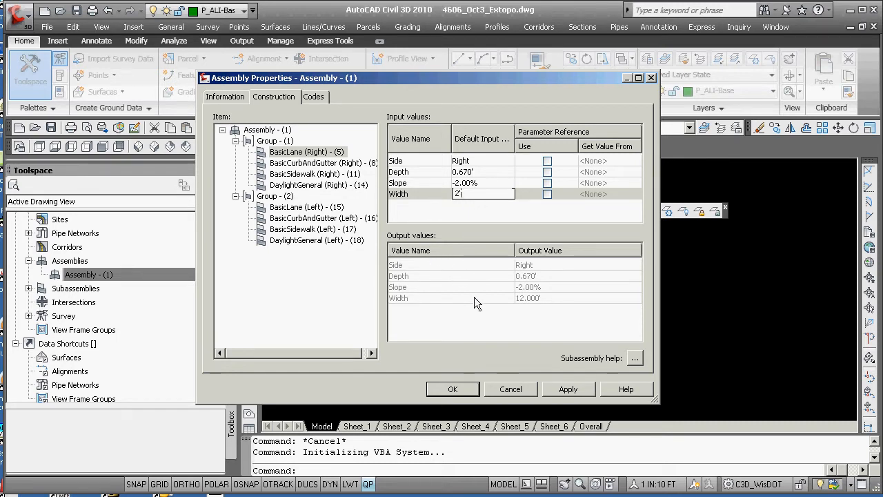
pyautogui.press('BackSpace')
pyautogui.write("'")
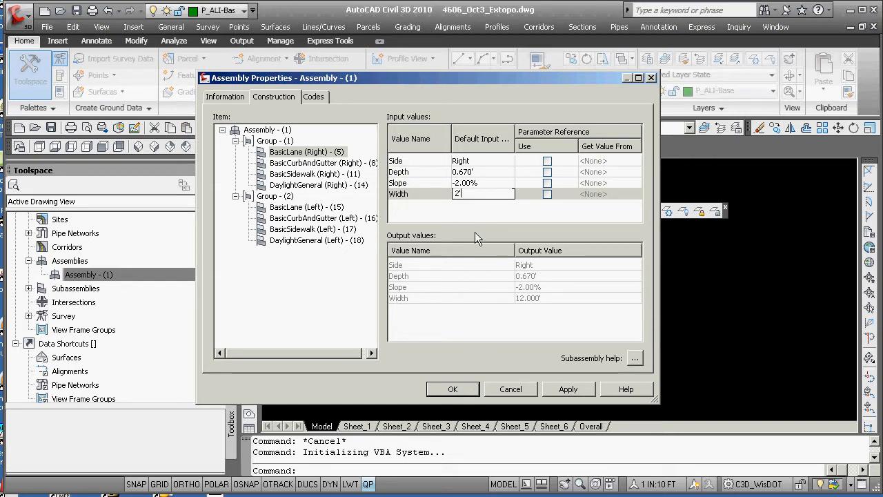
pyautogui.click(457, 395)
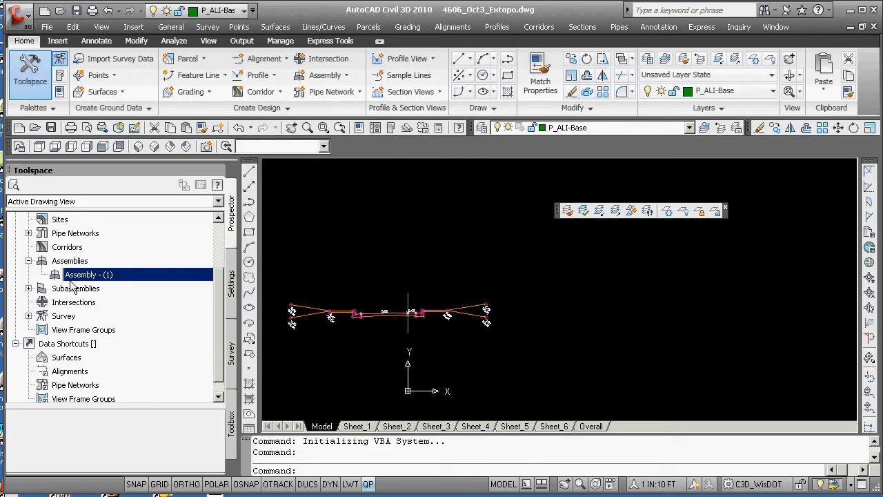
# Reopen the assembly properties and set the left BasicLane width to 2'
pyautogui.rightClick(79, 276)
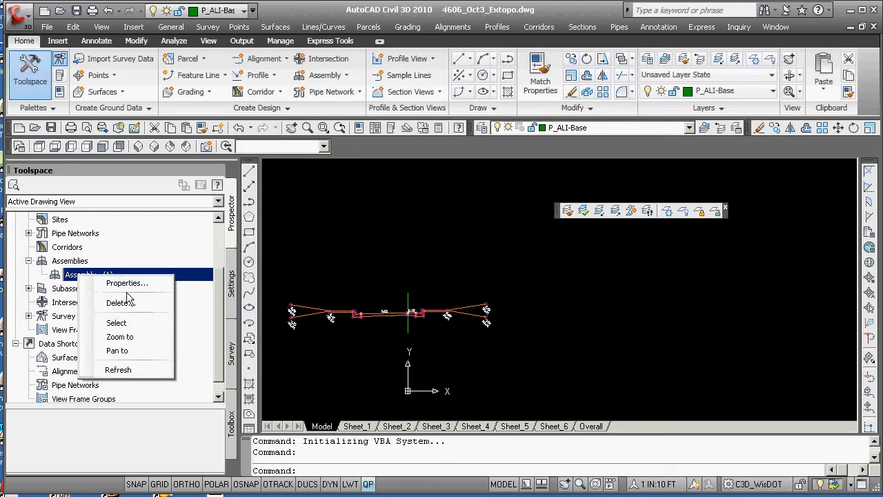
pyautogui.click(150, 285)
pyautogui.click(283, 98)
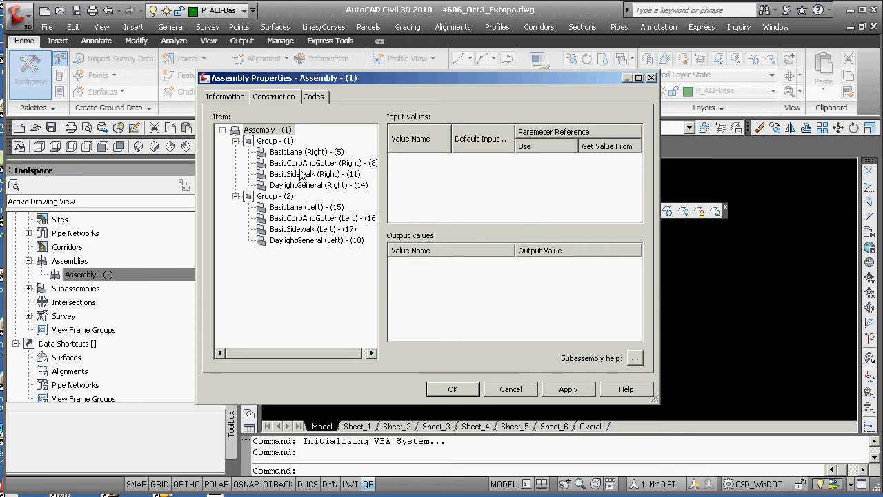
pyautogui.click(303, 164)
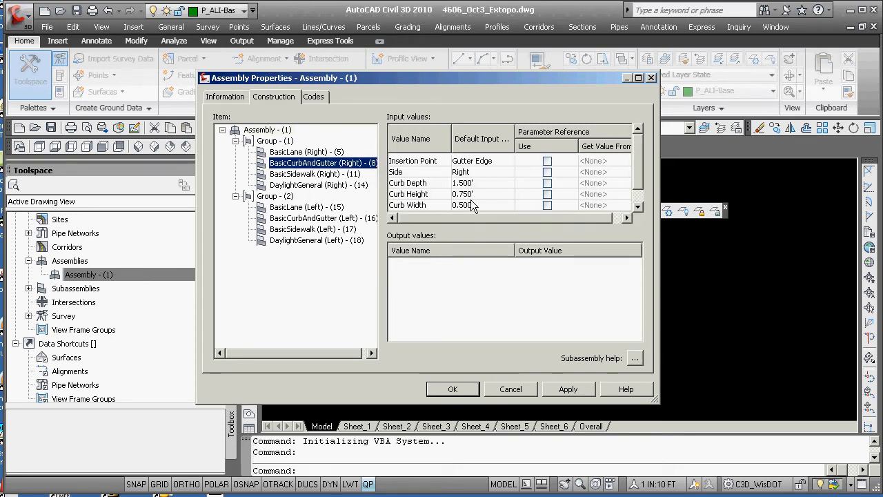
pyautogui.click(296, 152)
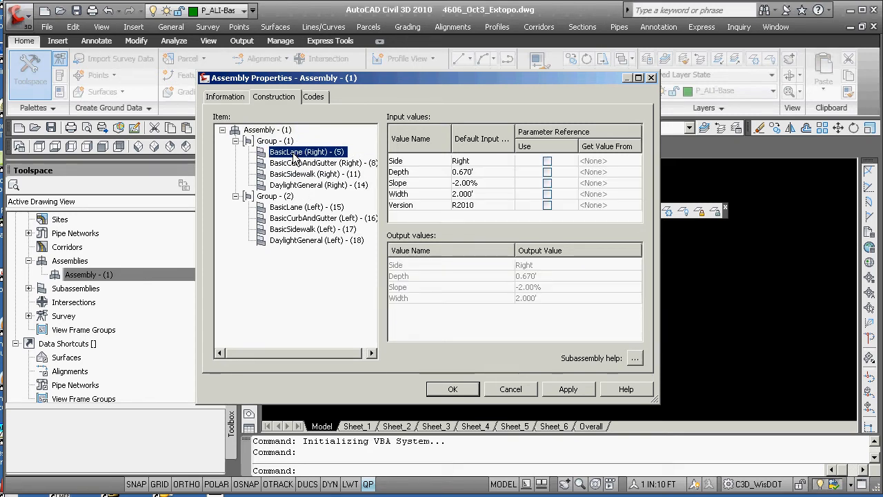
pyautogui.click(294, 210)
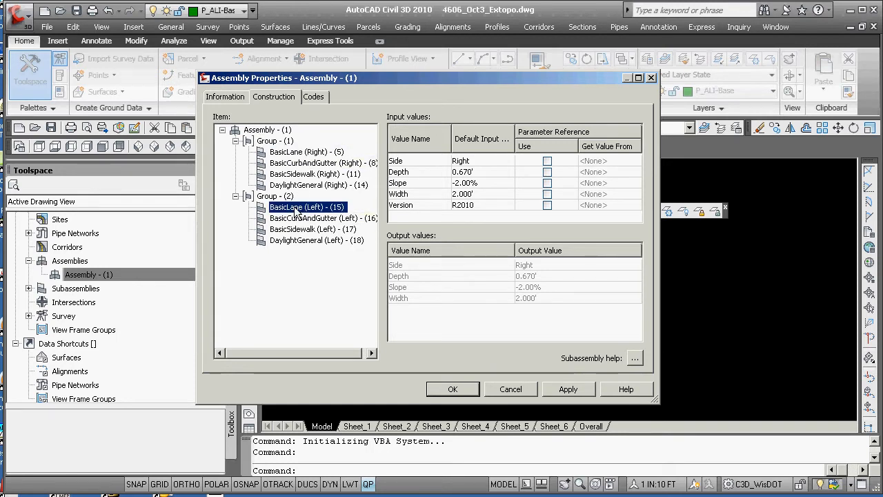
pyautogui.click(464, 195)
pyautogui.click(455, 195)
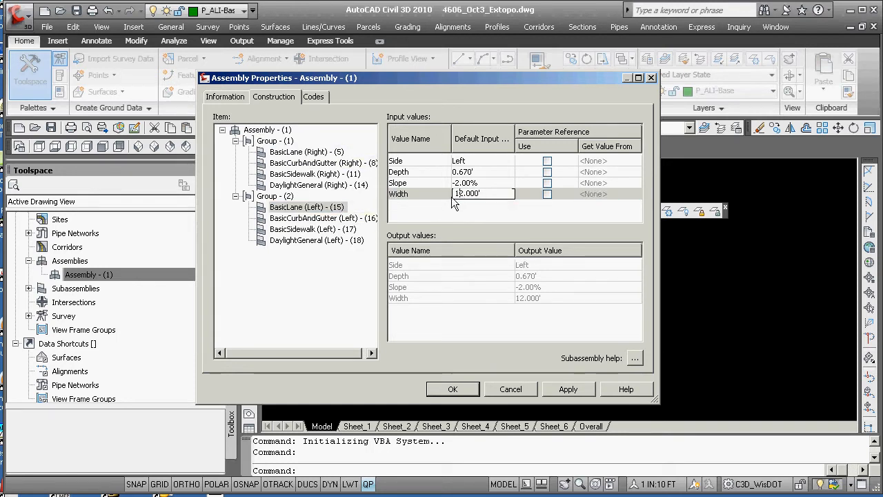
pyautogui.moveTo(456, 196); pyautogui.dragTo(474, 194)
pyautogui.click(477, 195)
pyautogui.press('Delete')
pyautogui.press('BackSpace')
pyautogui.press('BackSpace')
pyautogui.write("2'")
pyautogui.click(453, 389)
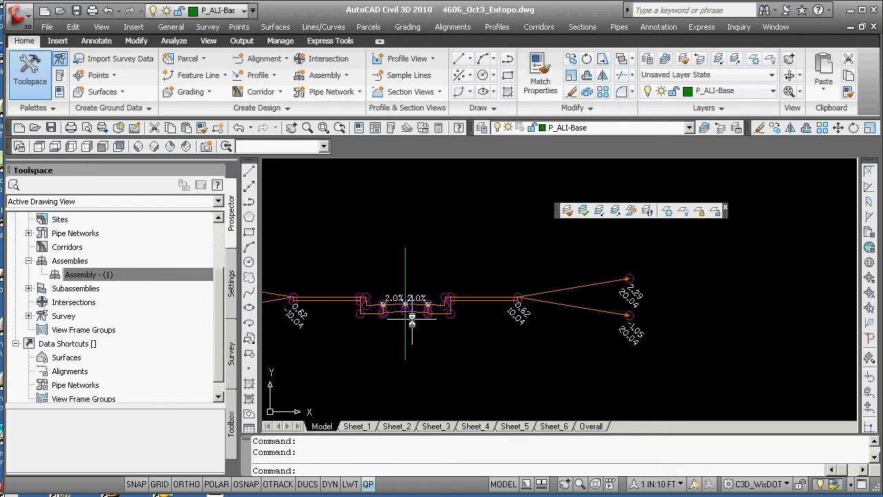
pyautogui.scroll(-2, 354, 316)
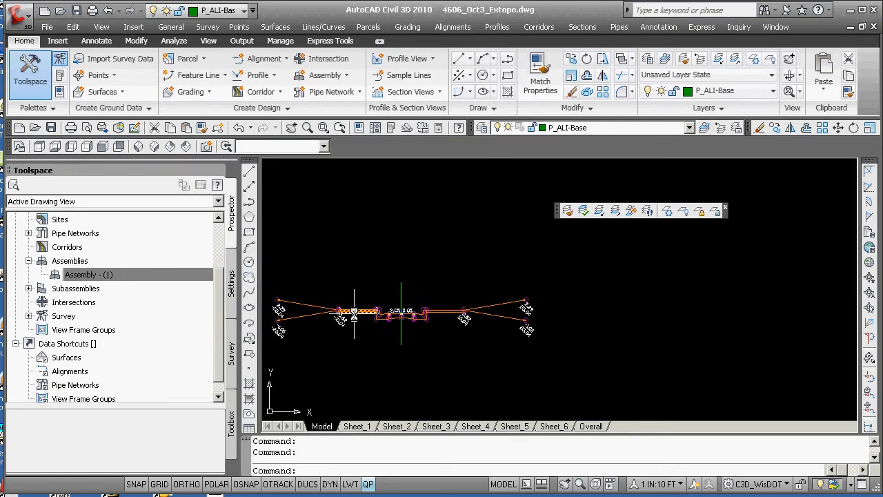
pyautogui.scroll(3, 414, 307)
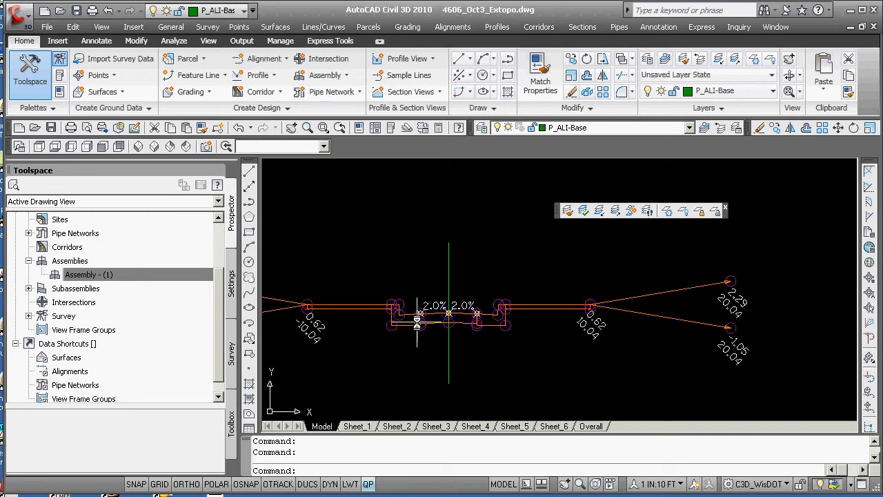
pyautogui.scroll(-1, 417, 318)
pyautogui.scroll(2, 391, 325)
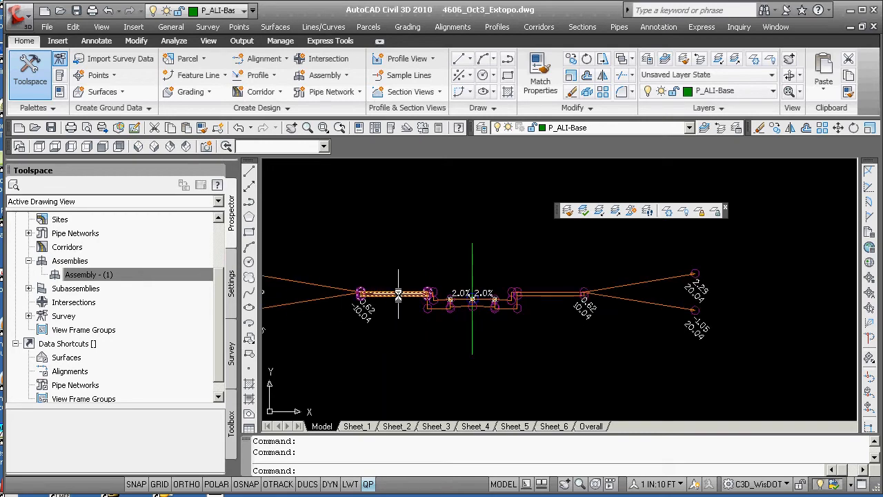
pyautogui.scroll(-1, 436, 338)
pyautogui.scroll(-2, 436, 338)
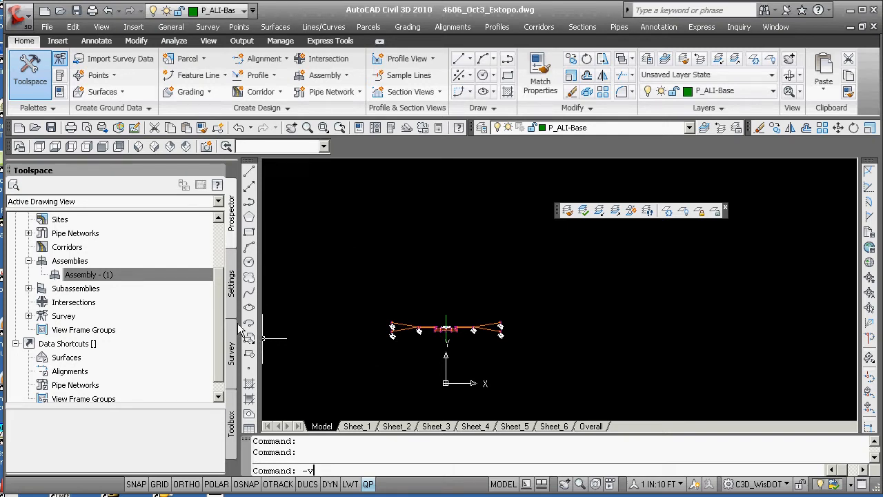
# Save a named view called assembly1 by windowing around the assembly
pyautogui.press('Return')
pyautogui.write('w')
pyautogui.press('Return')
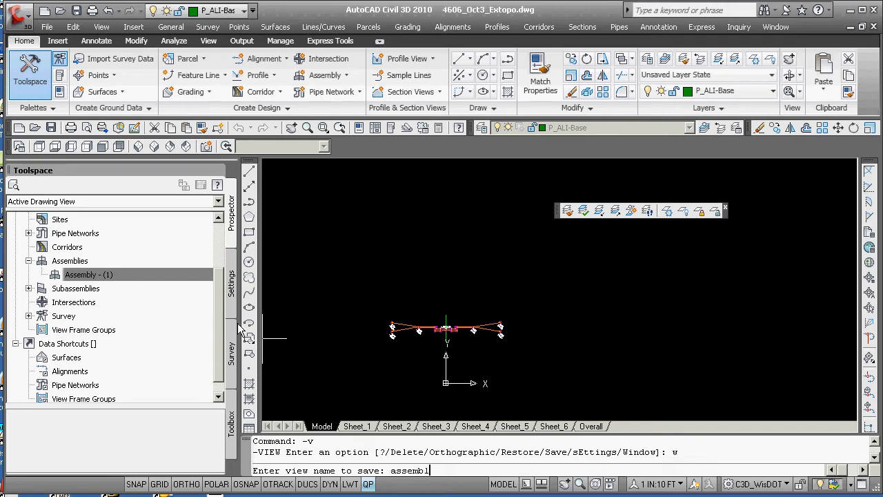
pyautogui.press('Return')
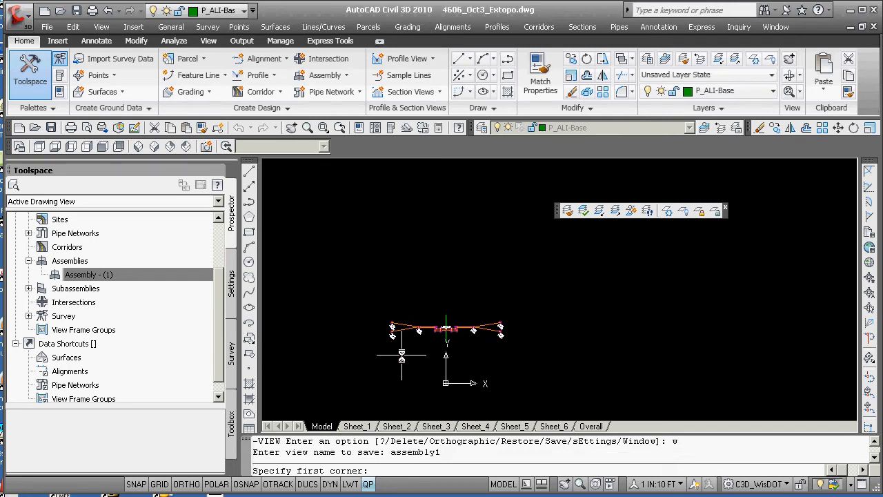
pyautogui.click(380, 376)
pyautogui.click(519, 296)
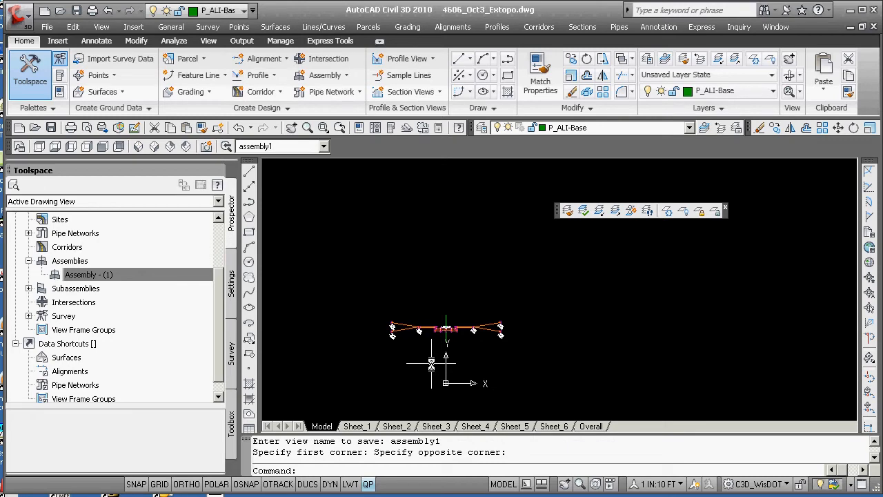
# Restore the saved view overall from the View Manager
pyautogui.write('v')
pyautogui.press('Return')
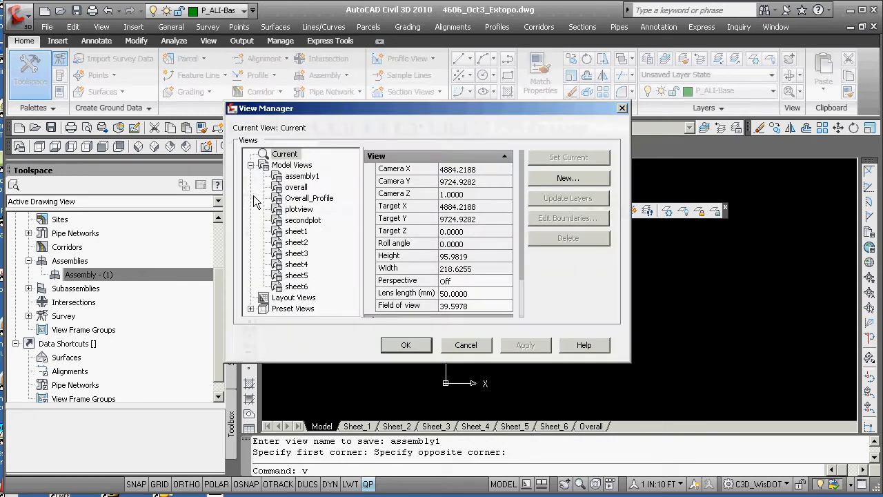
pyautogui.doubleClick(297, 187)
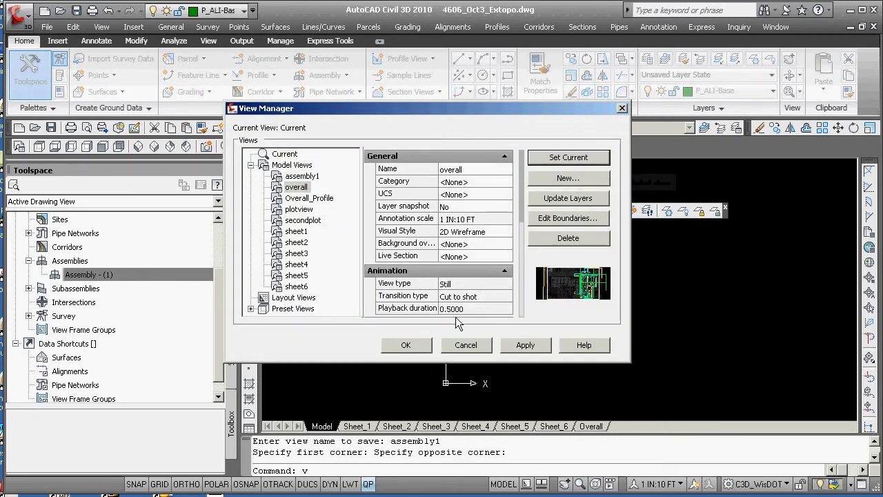
pyautogui.click(405, 345)
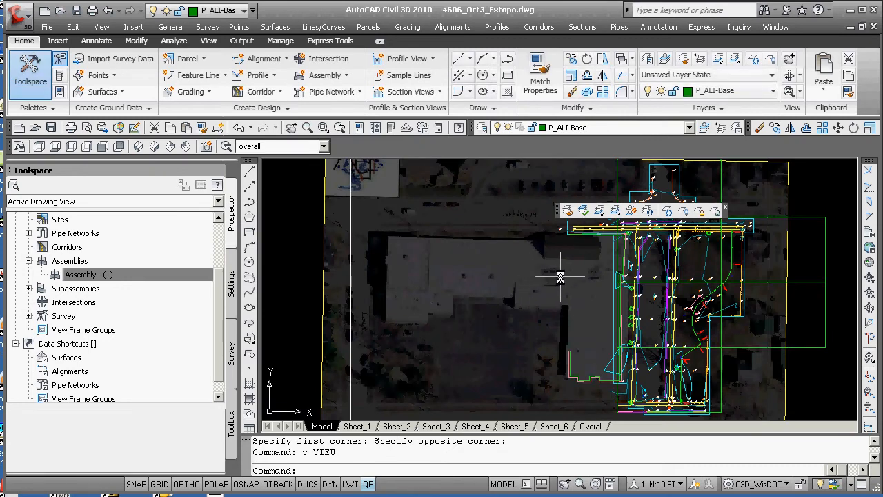
# Restore the saved view Overall_Profile from the View Manager
pyautogui.scroll(-3, 560, 276)
pyautogui.moveTo(655, 298); pyautogui.dragTo(484, 296, button='middle')
pyautogui.scroll(3, 485, 294)
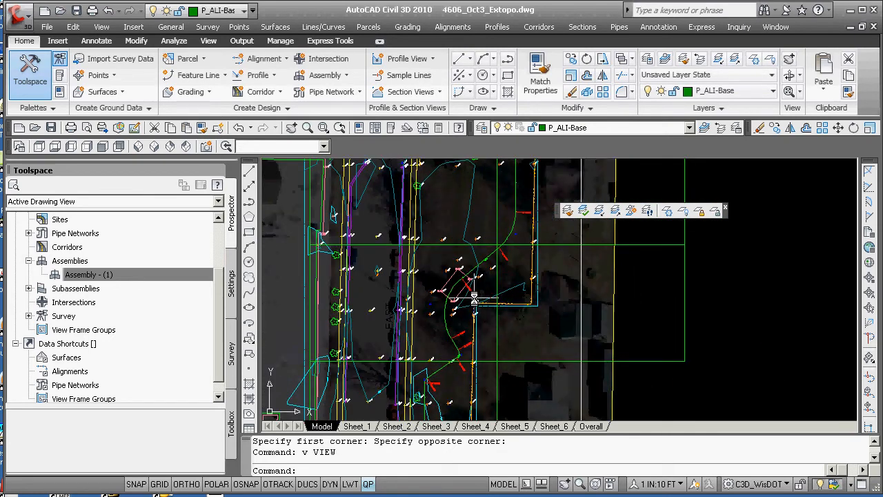
pyautogui.scroll(-1, 486, 290)
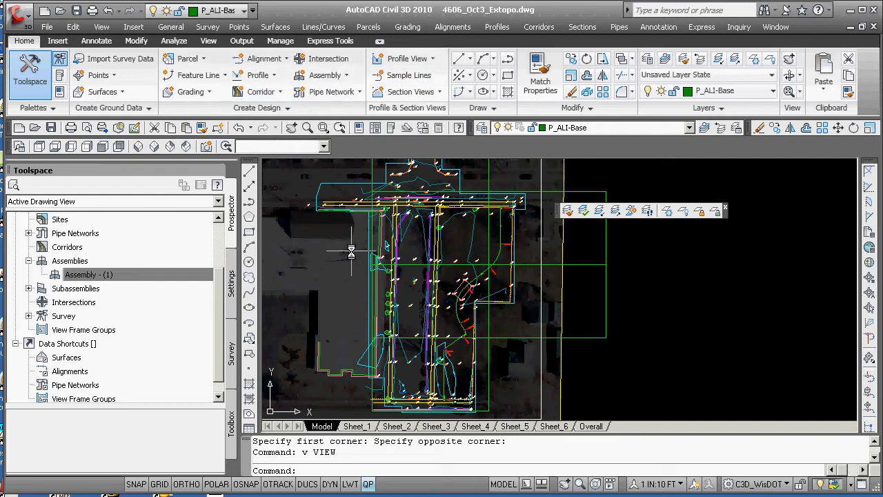
pyautogui.write('v')
pyautogui.press('Return')
pyautogui.click(311, 198)
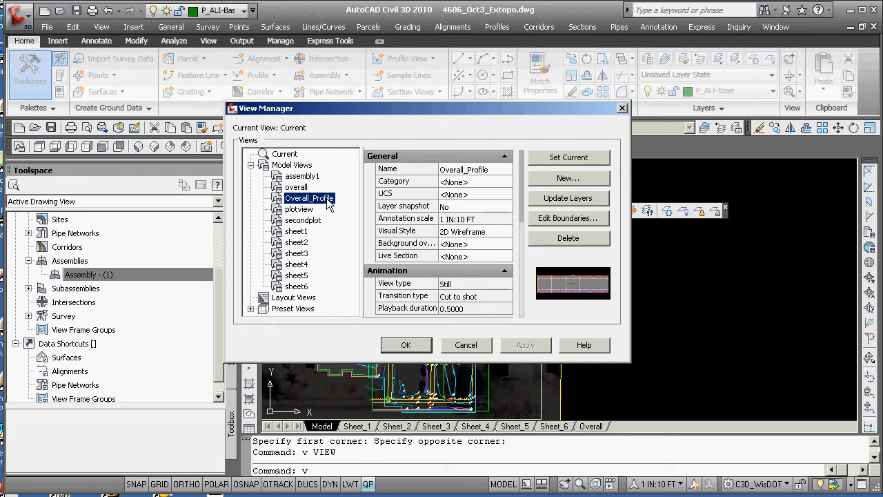
pyautogui.click(535, 164)
pyautogui.click(407, 345)
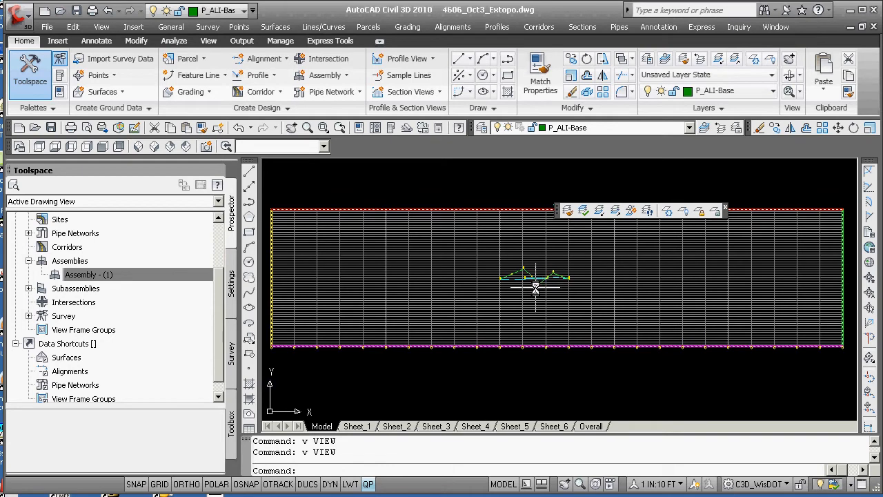
pyautogui.scroll(-2, 544, 303)
pyautogui.scroll(3, 562, 335)
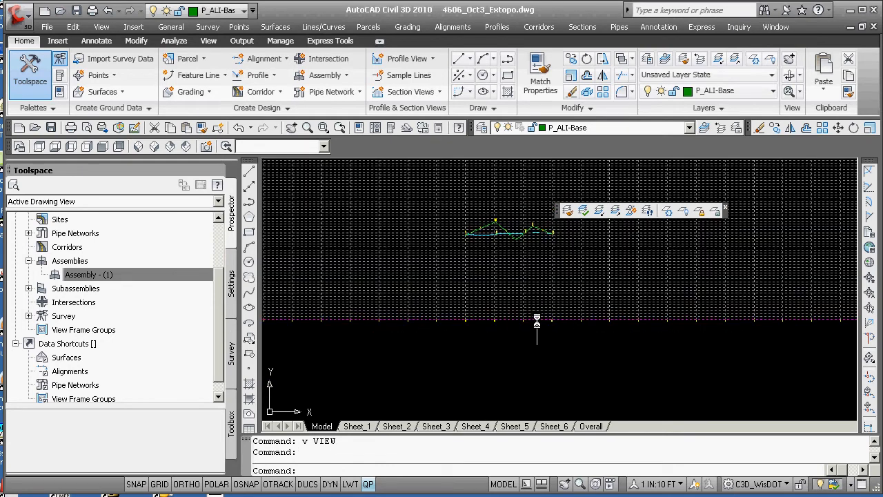
pyautogui.click(531, 320)
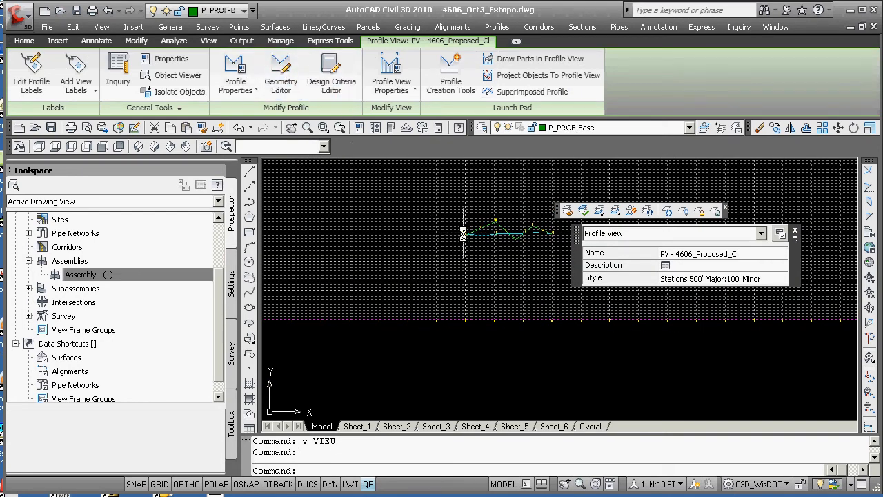
pyautogui.click(228, 67)
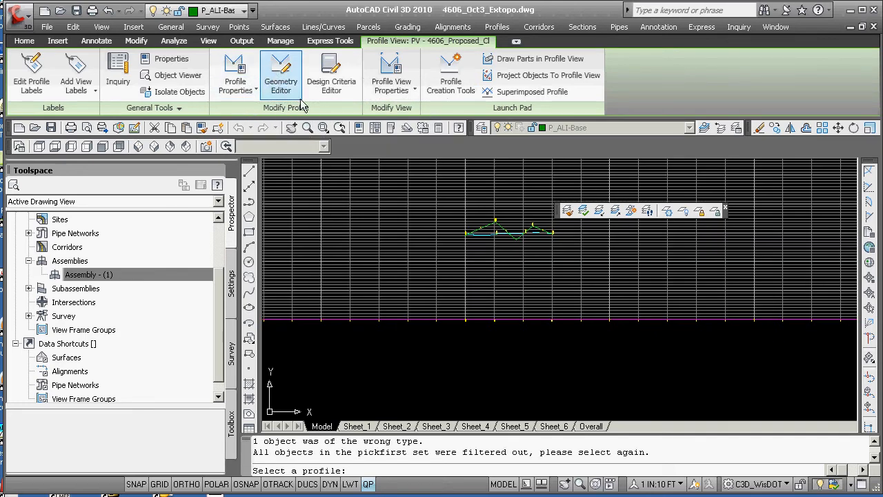
pyautogui.click(432, 320)
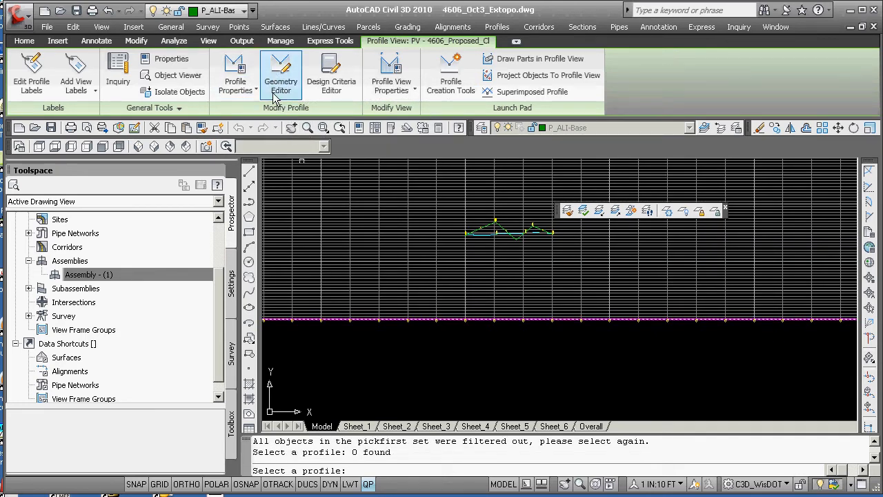
pyautogui.press('Escape')
pyautogui.press('Escape')
pyautogui.press('Escape')
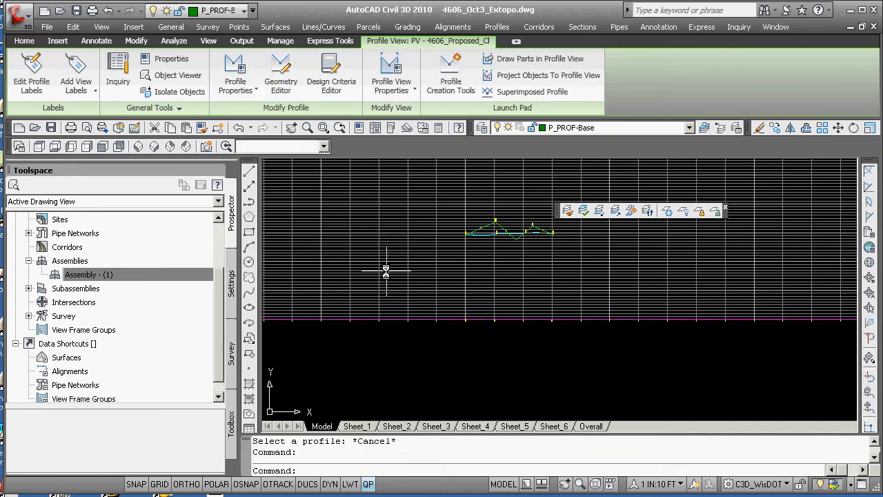
# Open the profile view's properties and reassign Profile1 and Profile2 in its profile data band, then accept
pyautogui.click(407, 320)
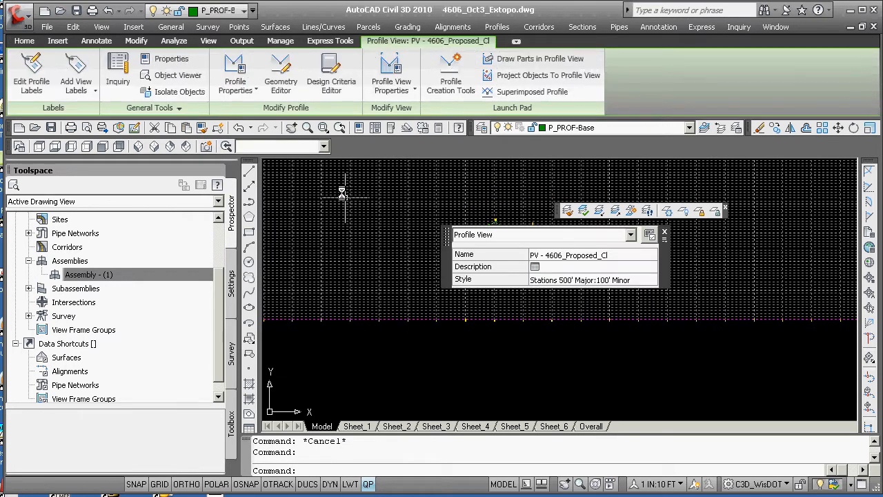
pyautogui.click(385, 66)
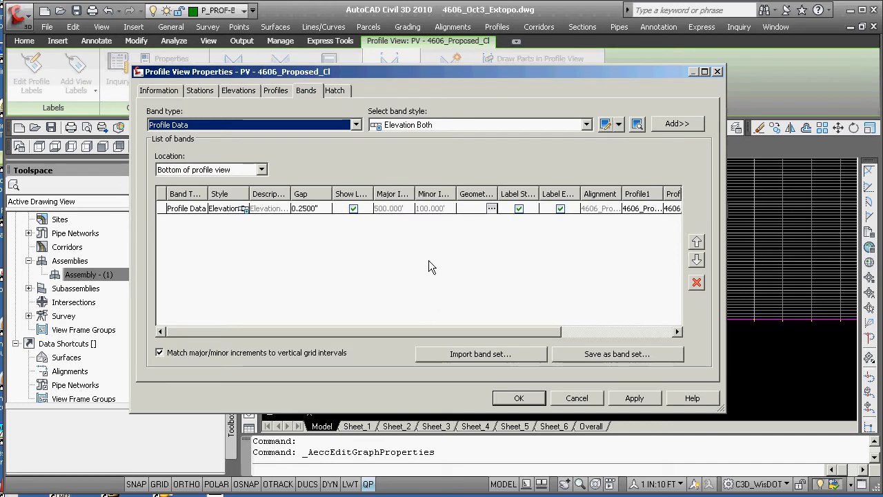
pyautogui.moveTo(492, 334); pyautogui.dragTo(648, 334)
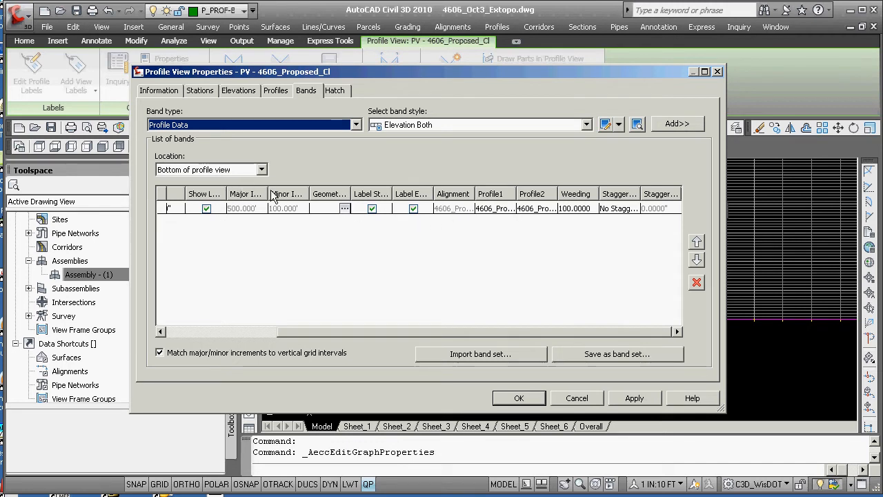
pyautogui.moveTo(421, 332); pyautogui.dragTo(503, 329)
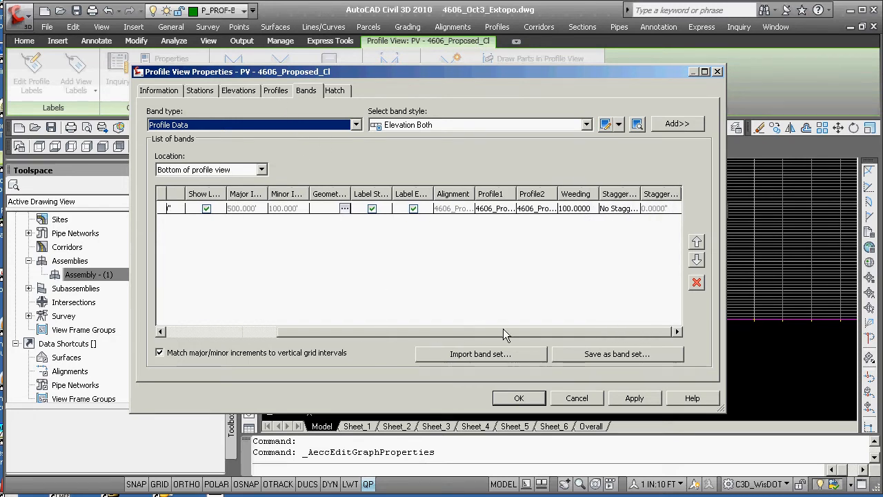
pyautogui.click(493, 211)
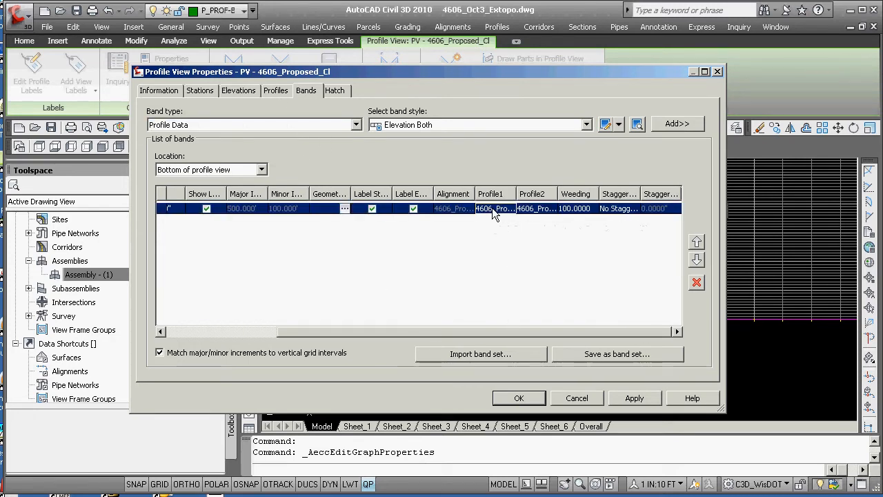
pyautogui.click(494, 211)
pyautogui.click(517, 223)
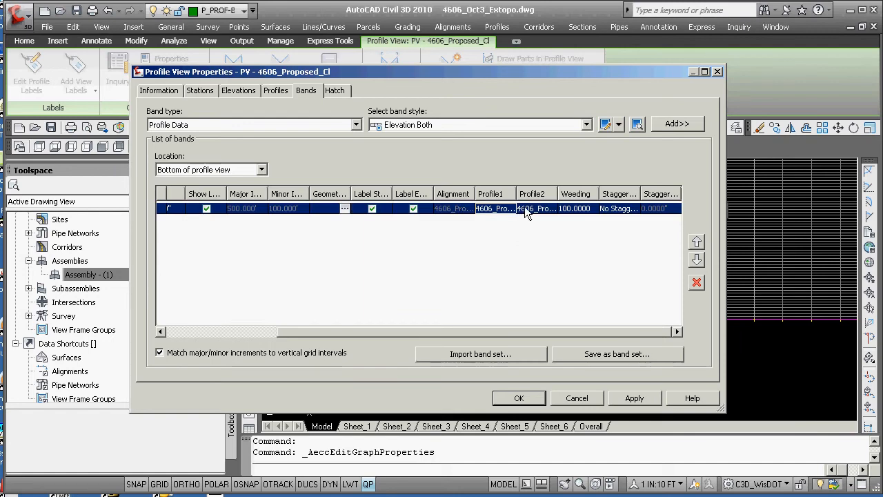
pyautogui.click(537, 209)
pyautogui.click(540, 233)
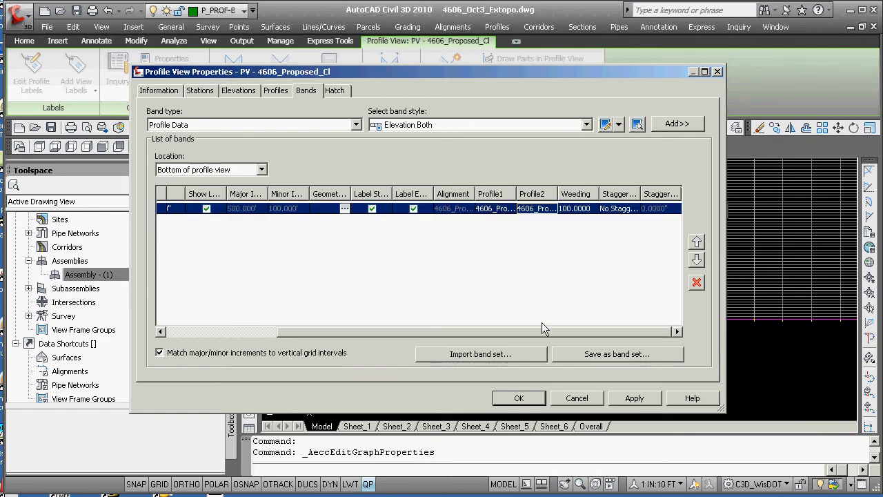
pyautogui.click(521, 398)
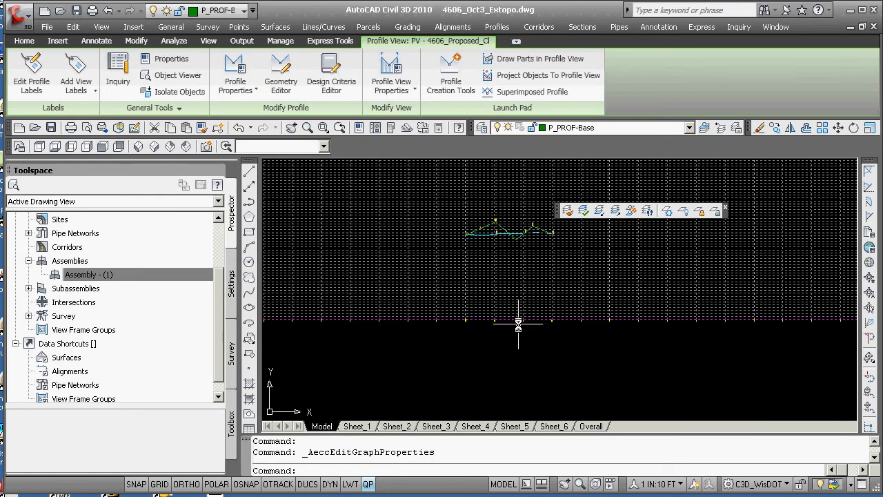
# Zoom in and out around the profile view to inspect its grid and elevation labels
pyautogui.press('Escape')
pyautogui.scroll(4, 527, 309)
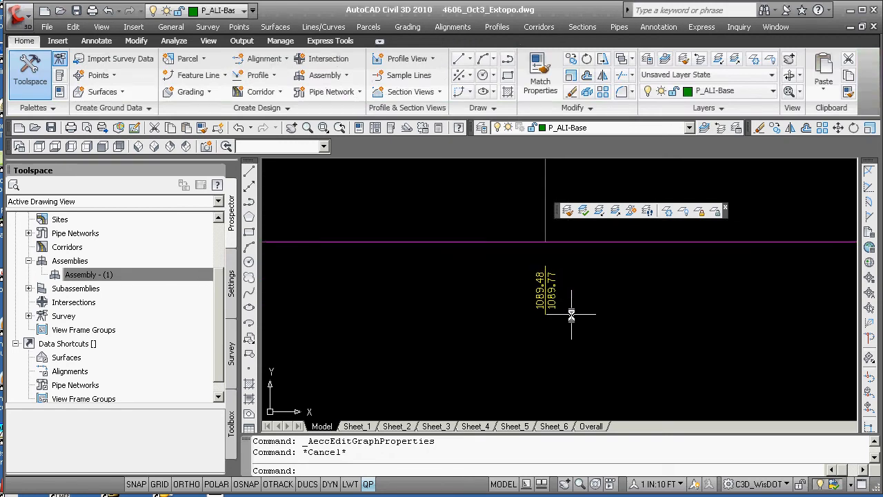
pyautogui.scroll(-4, 551, 304)
pyautogui.scroll(-3, 551, 303)
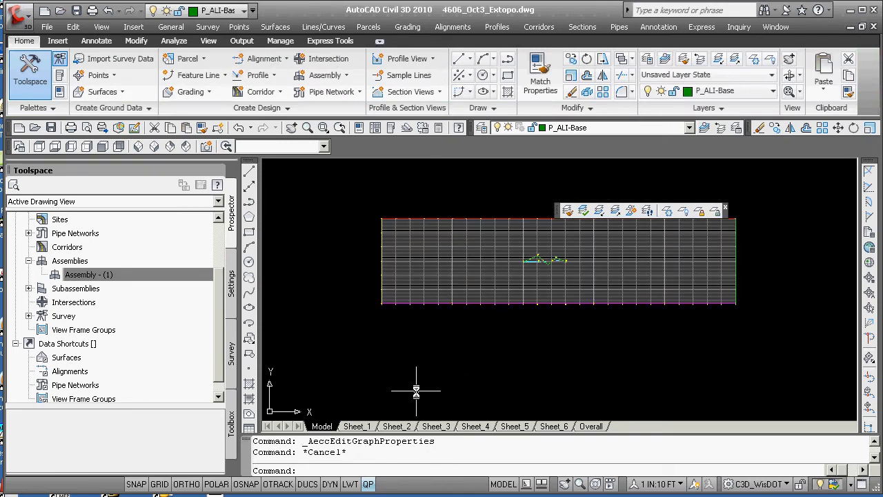
pyautogui.scroll(3, 566, 303)
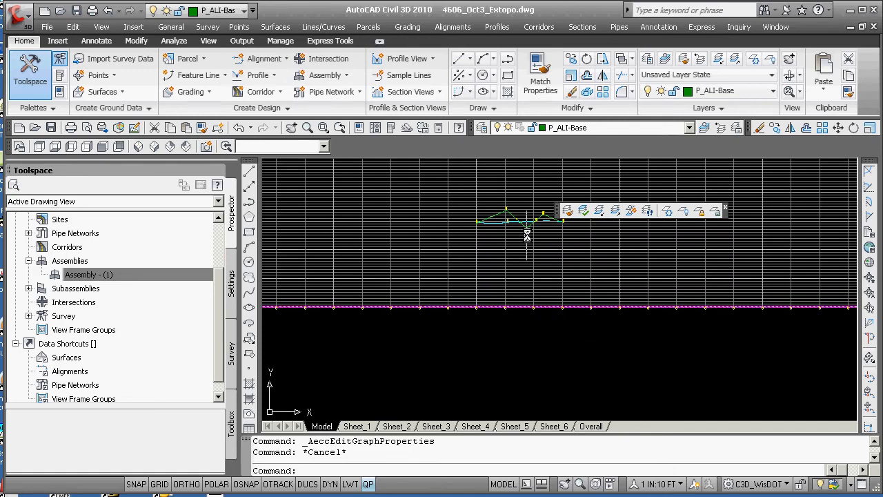
pyautogui.scroll(-3, 511, 314)
pyautogui.scroll(3, 531, 328)
pyautogui.scroll(3, 531, 328)
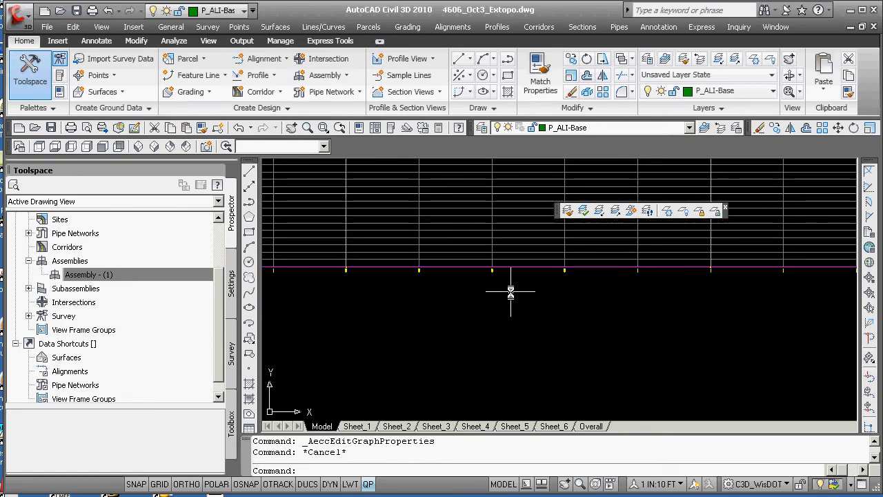
pyautogui.scroll(-4, 485, 289)
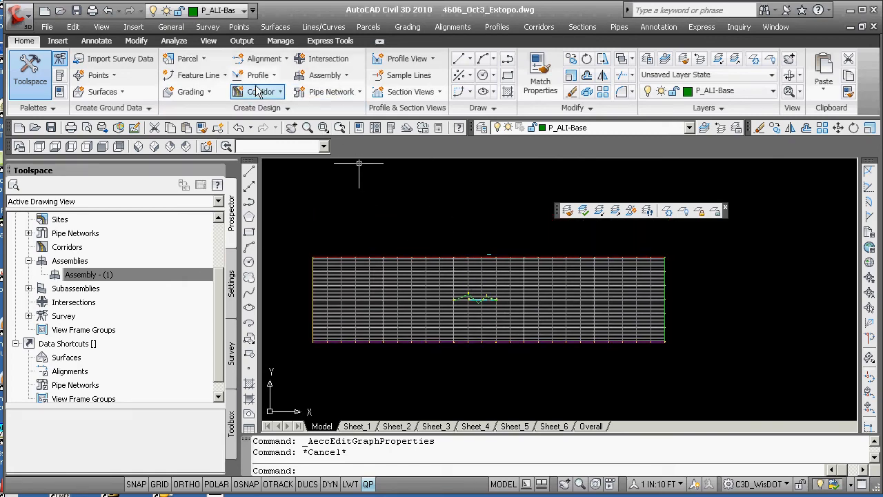
pyautogui.scroll(2, 467, 290)
pyautogui.scroll(-1, 467, 286)
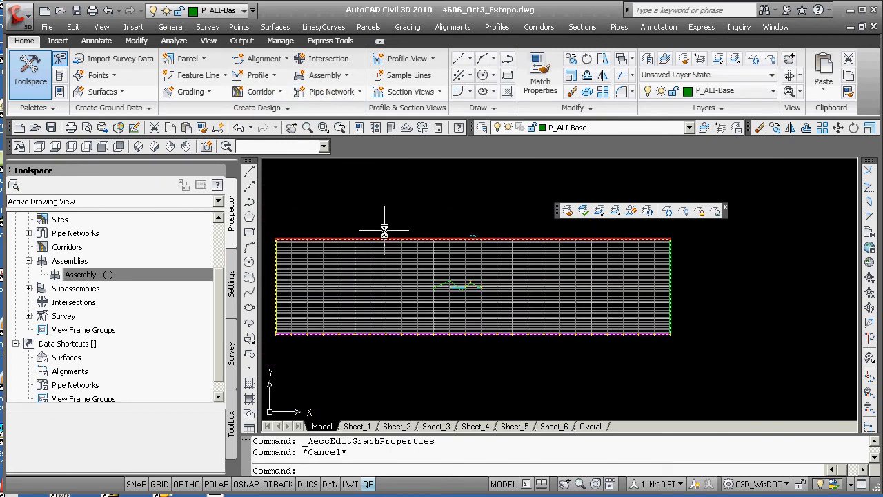
# Start a simple corridor with the default name and Standard style, choosing baseline alignment 4606_Proposed_Cl from the list
pyautogui.click(280, 93)
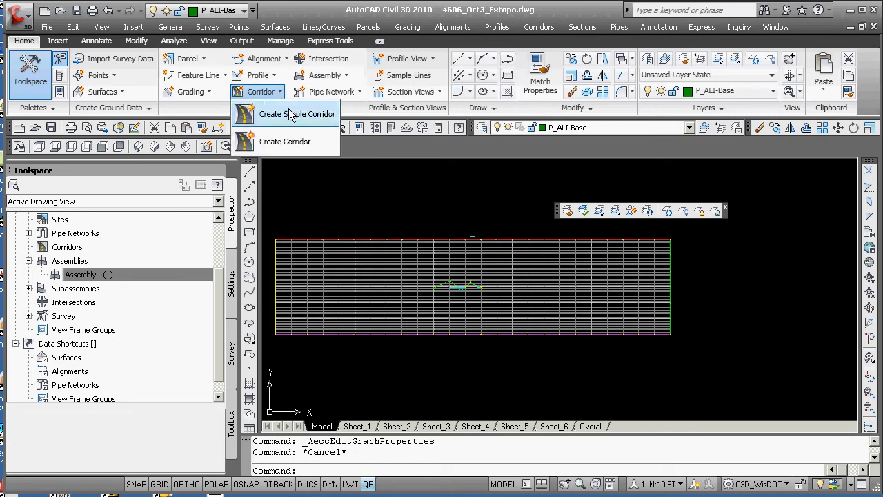
pyautogui.click(292, 114)
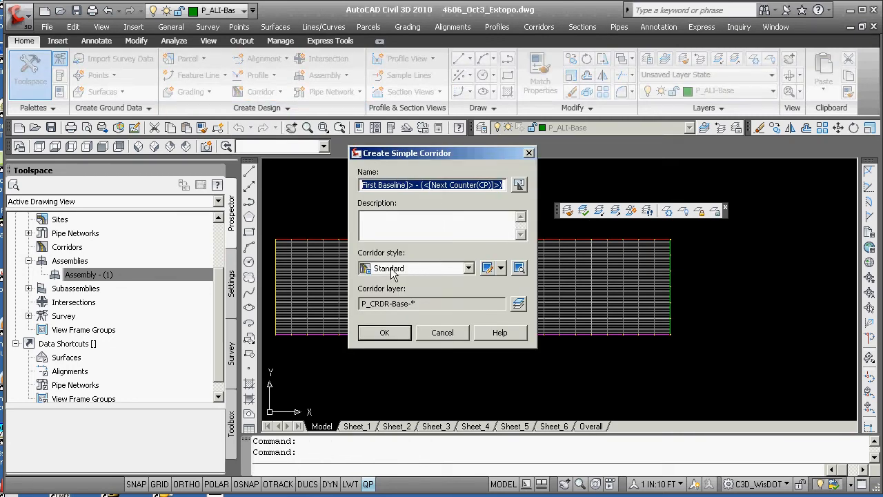
pyautogui.click(384, 333)
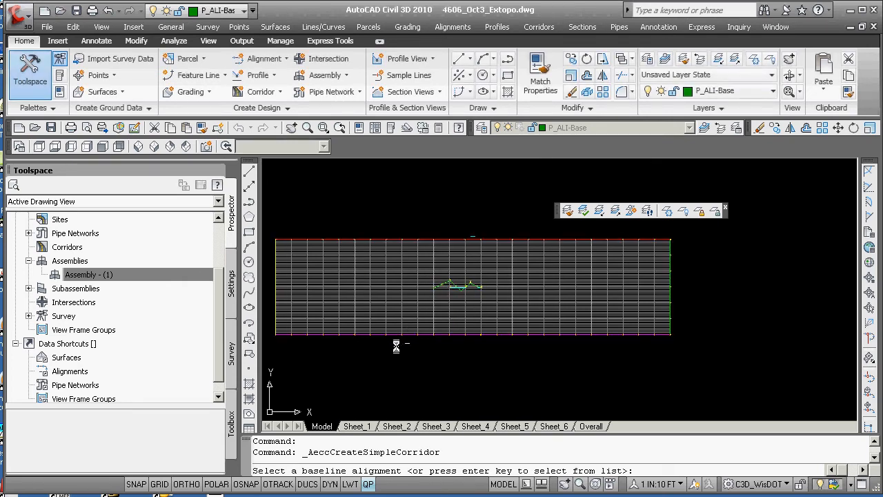
pyautogui.press('Return')
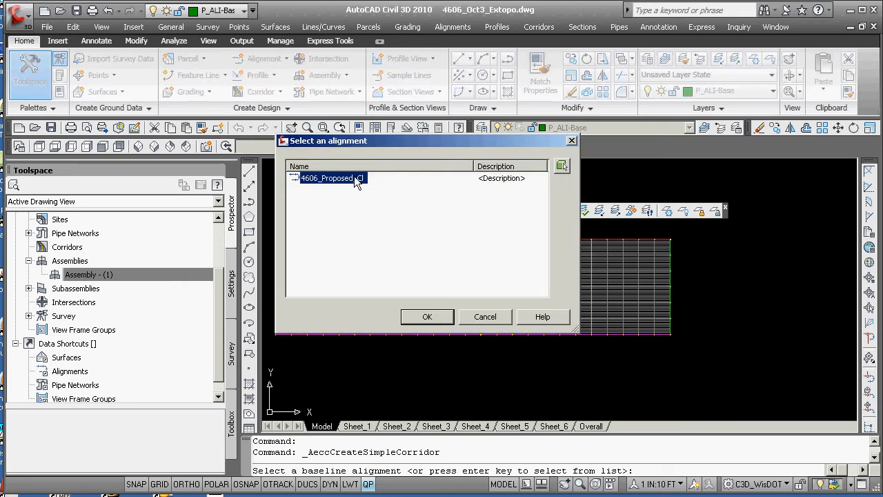
pyautogui.click(432, 316)
pyautogui.press('Return')
# Choose profile 4606_Proposed_Cl (6) and pick the assembly from the list for the corridor
pyautogui.click(483, 261)
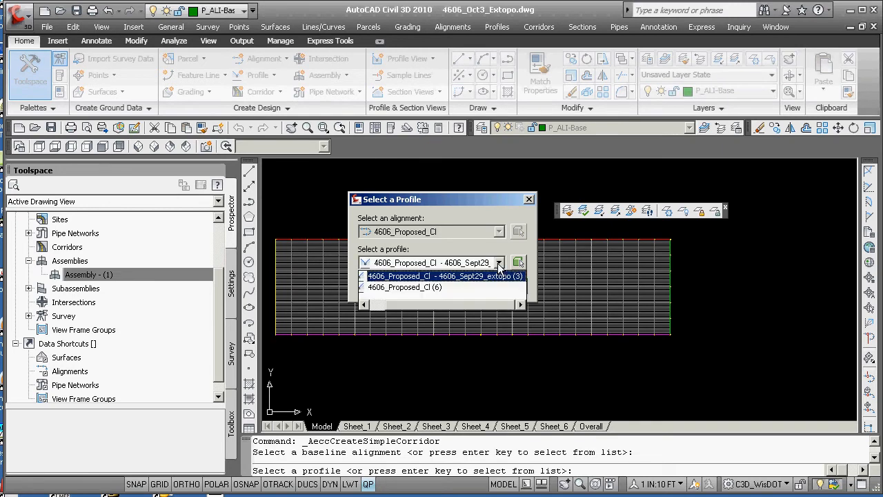
pyautogui.click(442, 287)
pyautogui.click(407, 287)
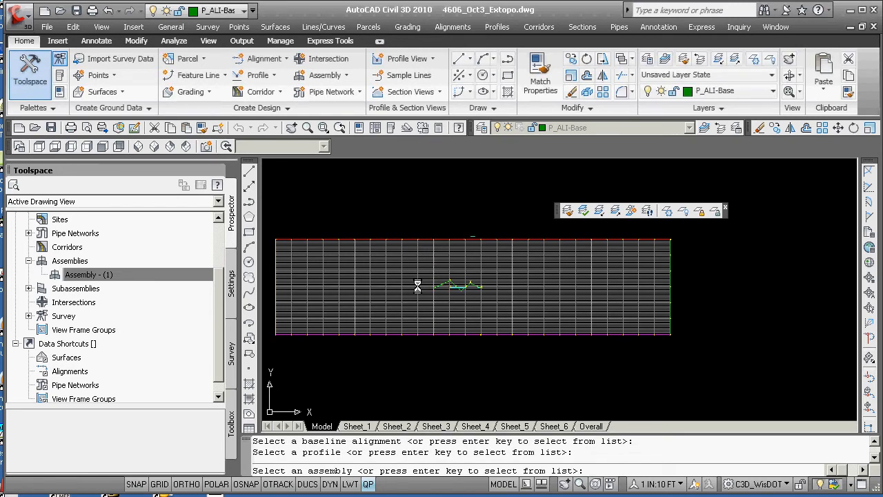
pyautogui.press('Return')
pyautogui.click(522, 312)
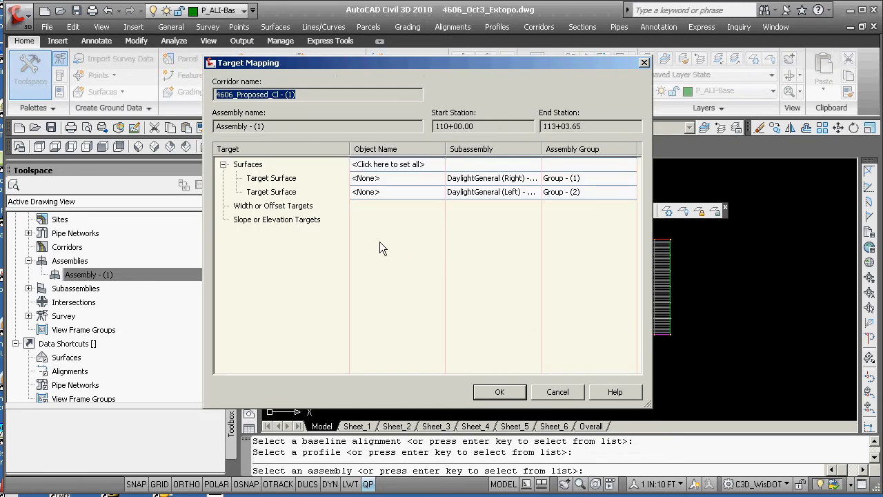
# Set all target surfaces to 4606_Sept29_extopo in target mapping and accept to build the corridor
pyautogui.click(404, 167)
pyautogui.click(348, 194)
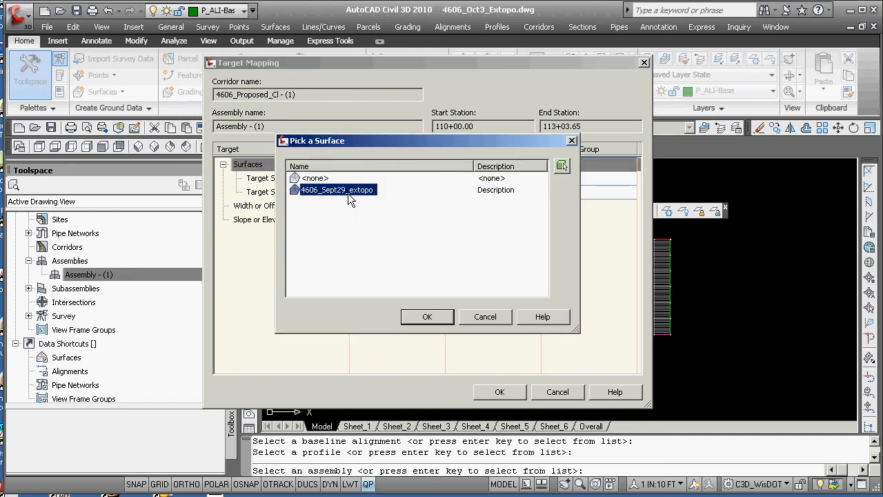
pyautogui.click(428, 317)
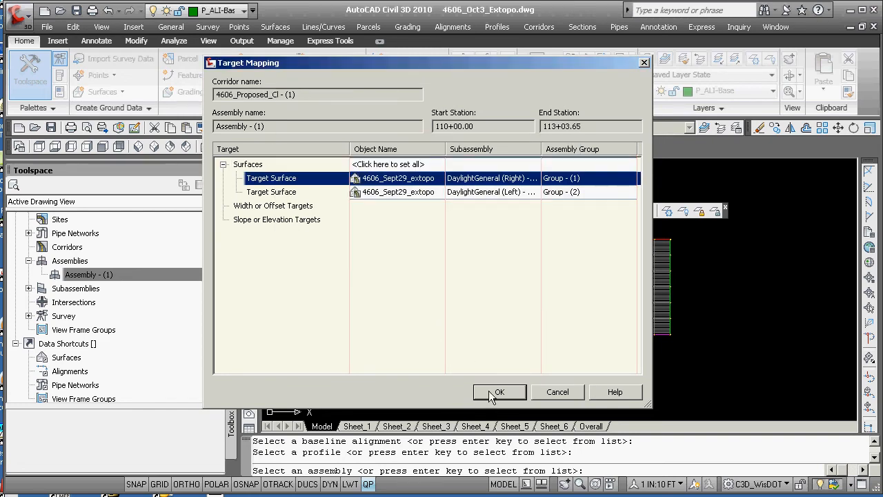
pyautogui.click(498, 392)
# Restore the saved view overall from the View Manager
pyautogui.write('v')
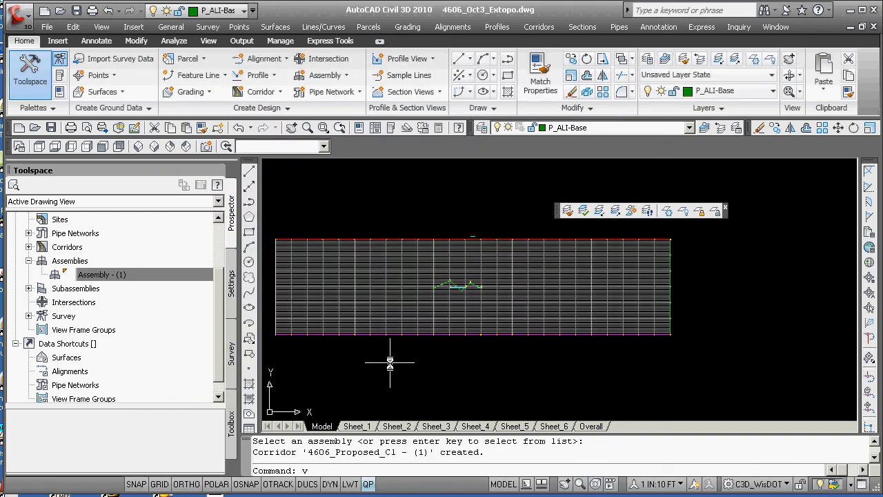
pyautogui.press('Return')
pyautogui.click(296, 187)
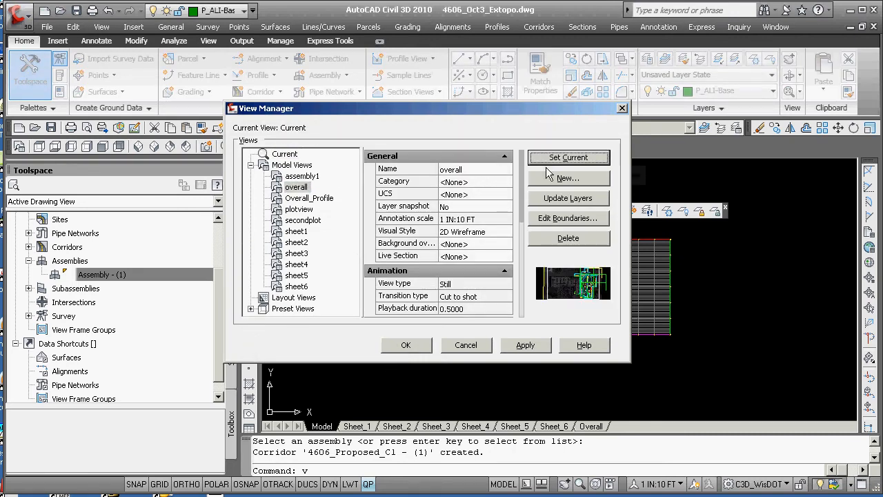
pyautogui.click(406, 345)
# Zoom and pan around the drawing to inspect the new corridor
pyautogui.scroll(5, 610, 325)
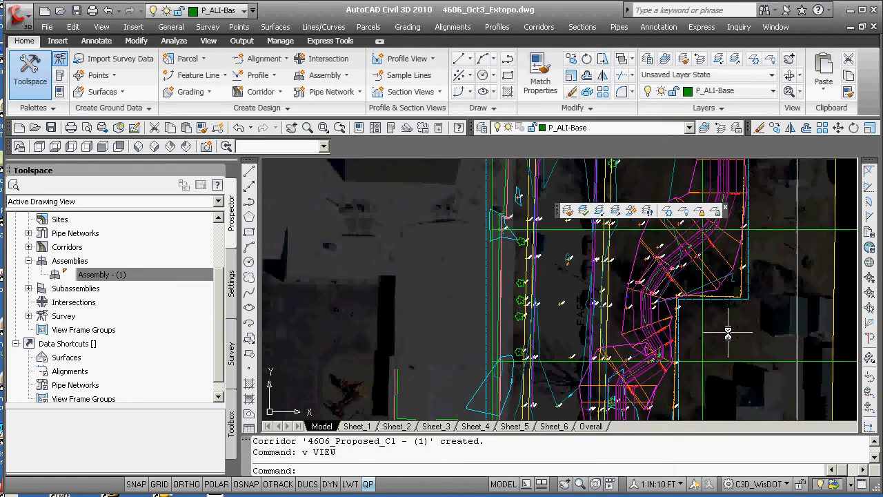
pyautogui.scroll(6, 589, 339)
pyautogui.scroll(-8, 488, 293)
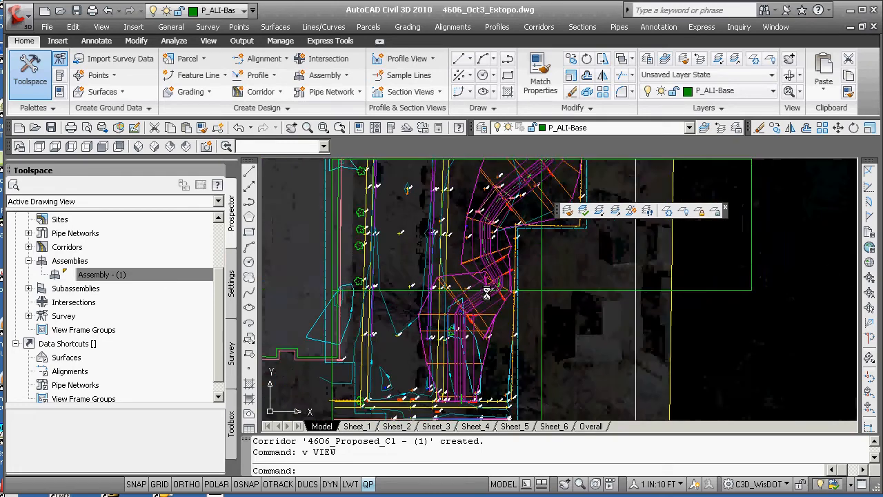
pyautogui.moveTo(499, 219); pyautogui.dragTo(490, 264, button='middle')
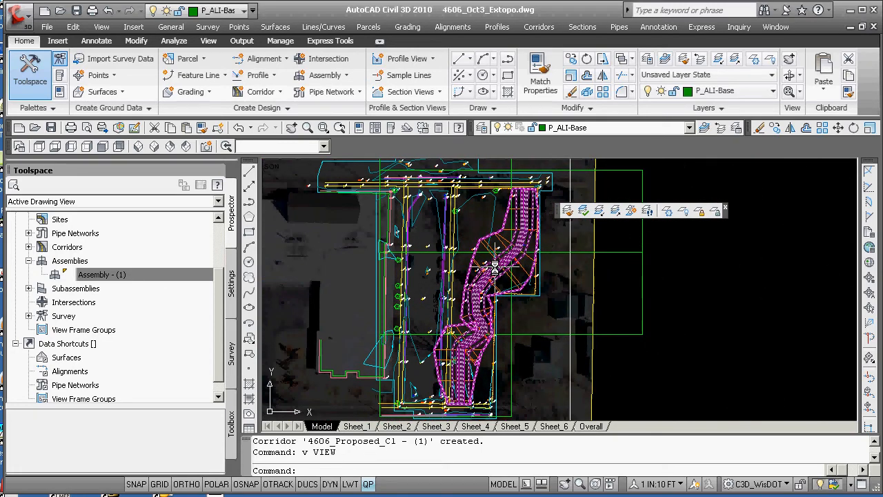
pyautogui.scroll(-2, 494, 269)
pyautogui.scroll(6, 414, 280)
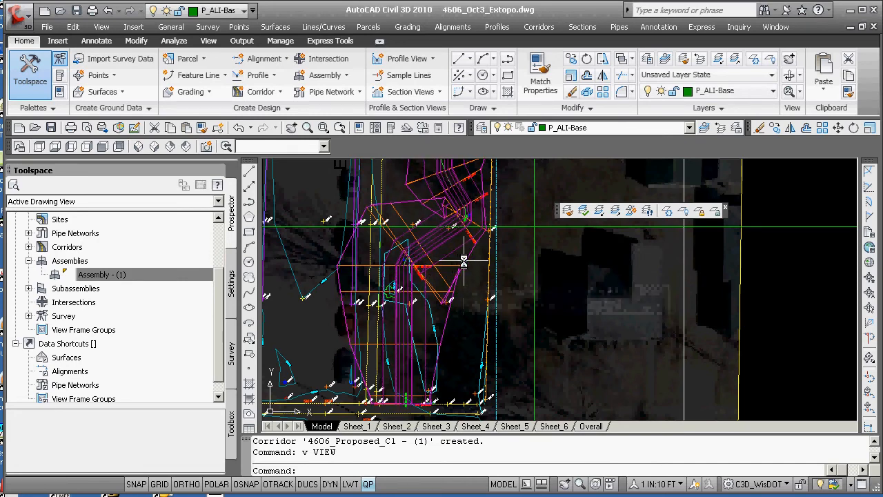
# Open the corridor's properties and create a corridor surface for each link code on the Surfaces tab, then accept
pyautogui.click(465, 258)
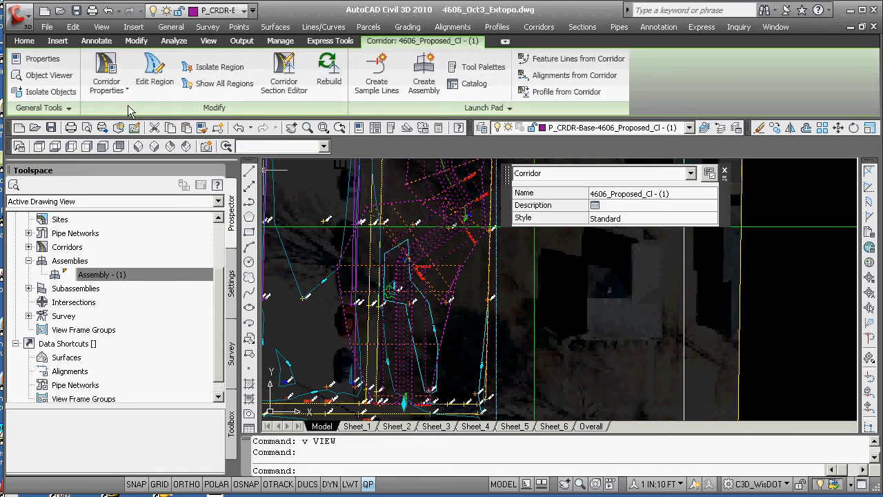
pyautogui.click(107, 86)
pyautogui.click(143, 115)
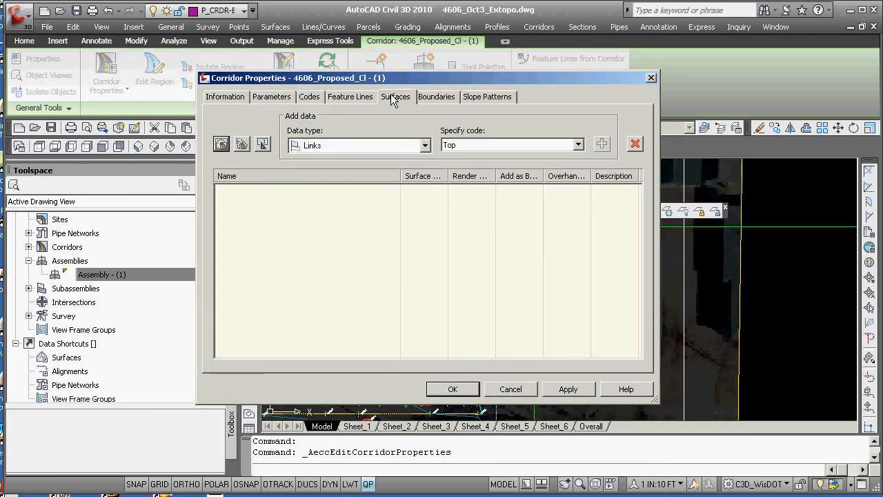
pyautogui.click(243, 144)
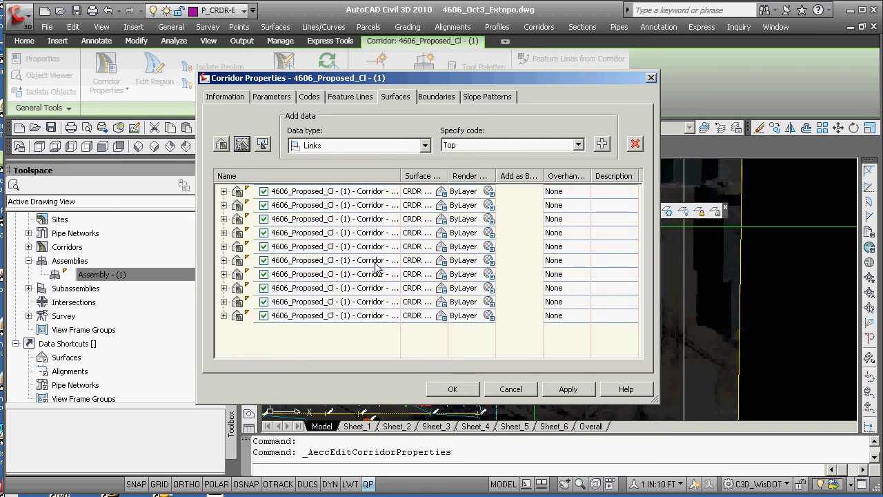
pyautogui.click(223, 191)
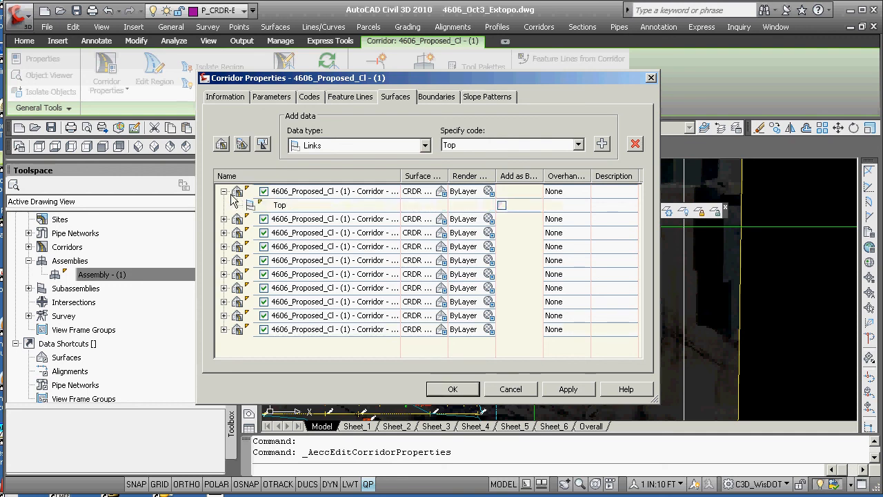
pyautogui.click(224, 191)
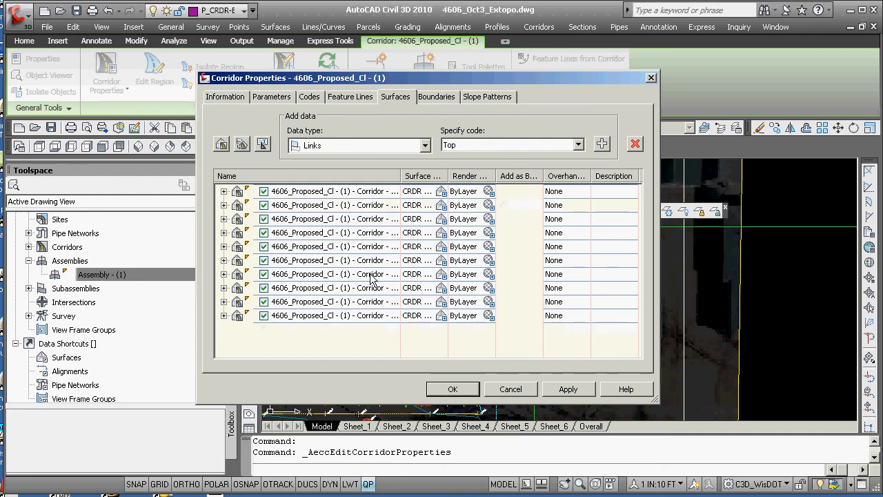
pyautogui.click(452, 389)
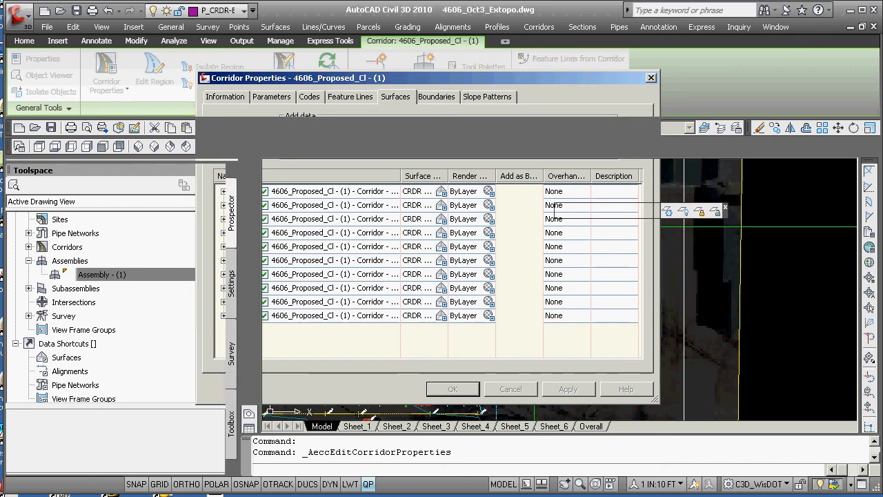